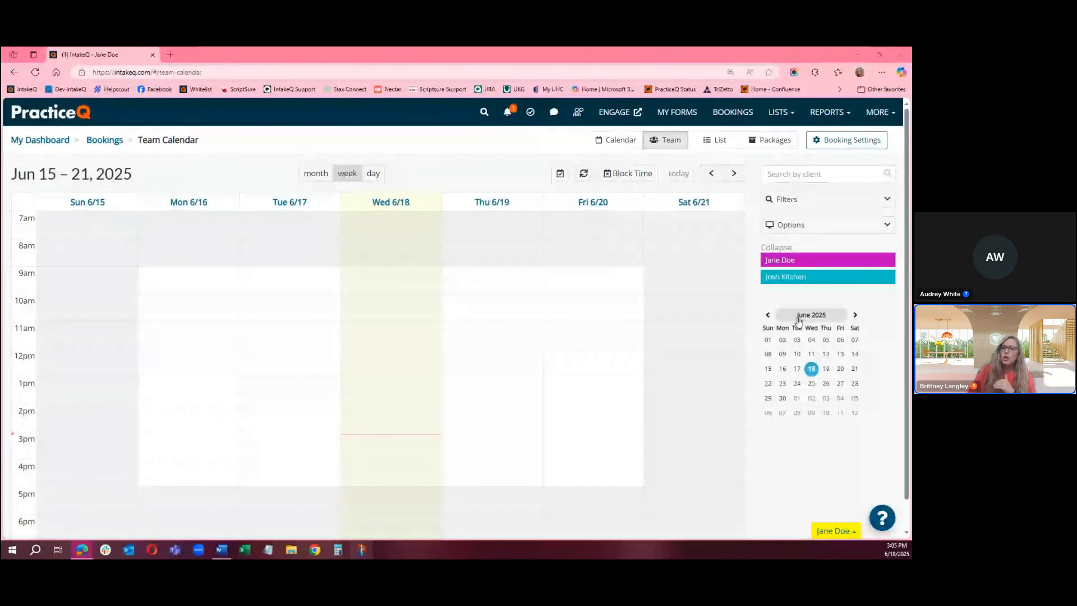
Open the account's clinical information and check the available Tax ID types.
click(872, 119)
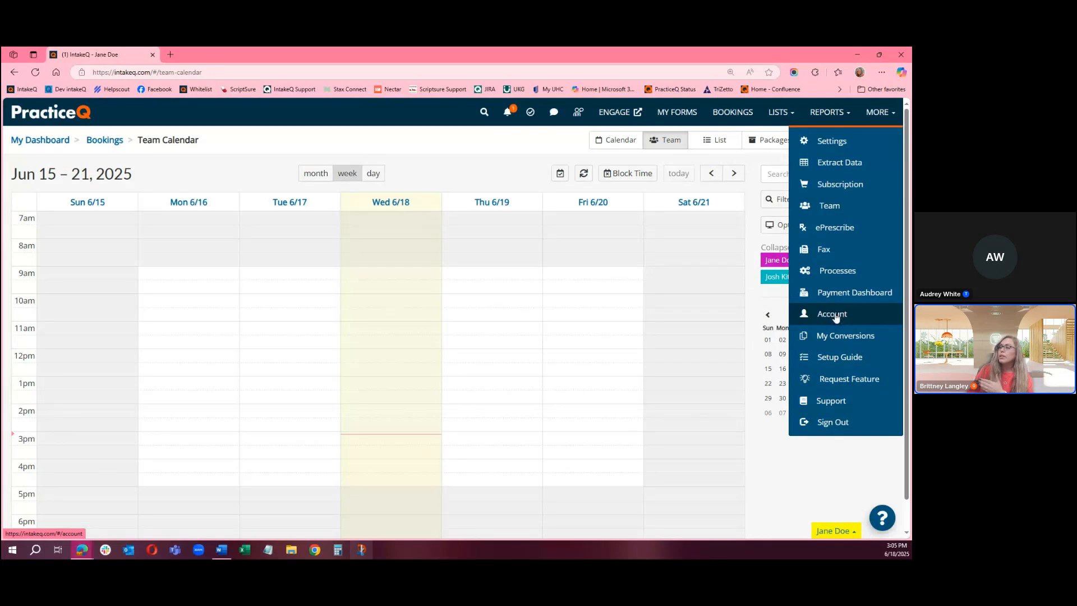
click(835, 318)
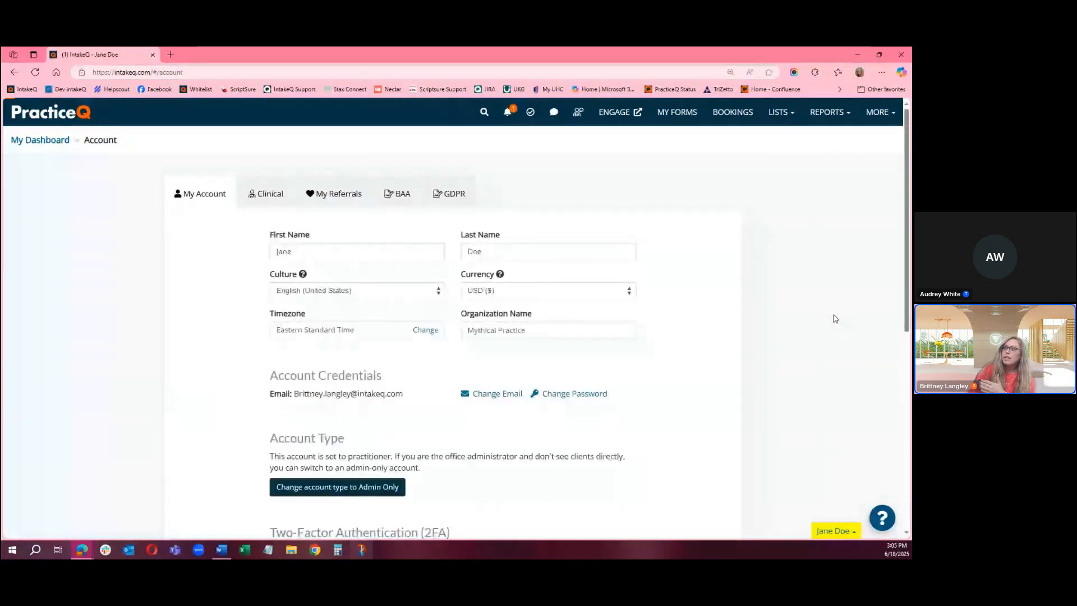
click(274, 195)
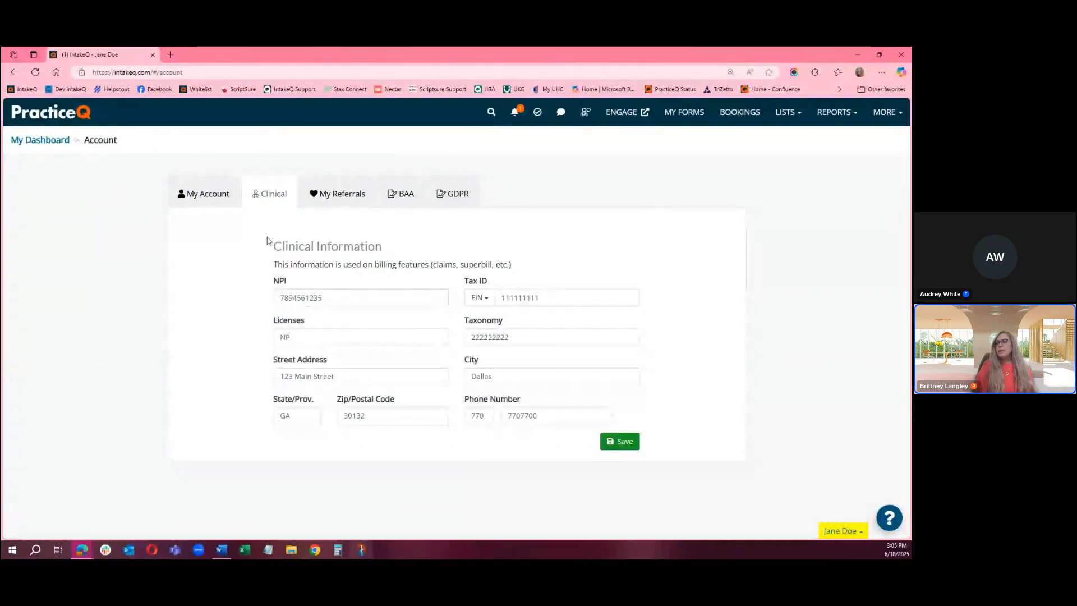
click(483, 301)
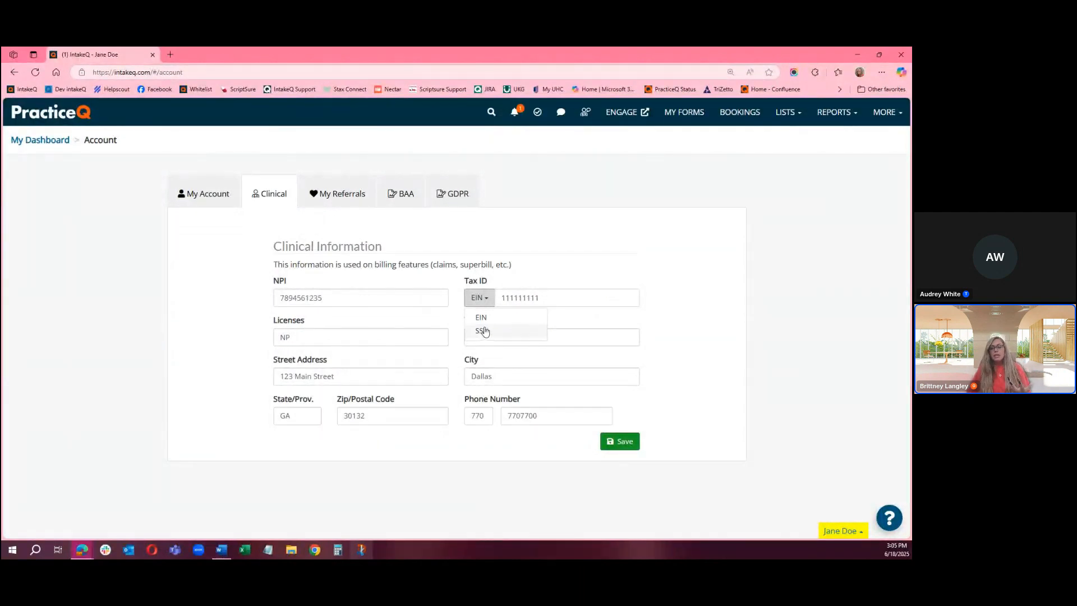
click(494, 301)
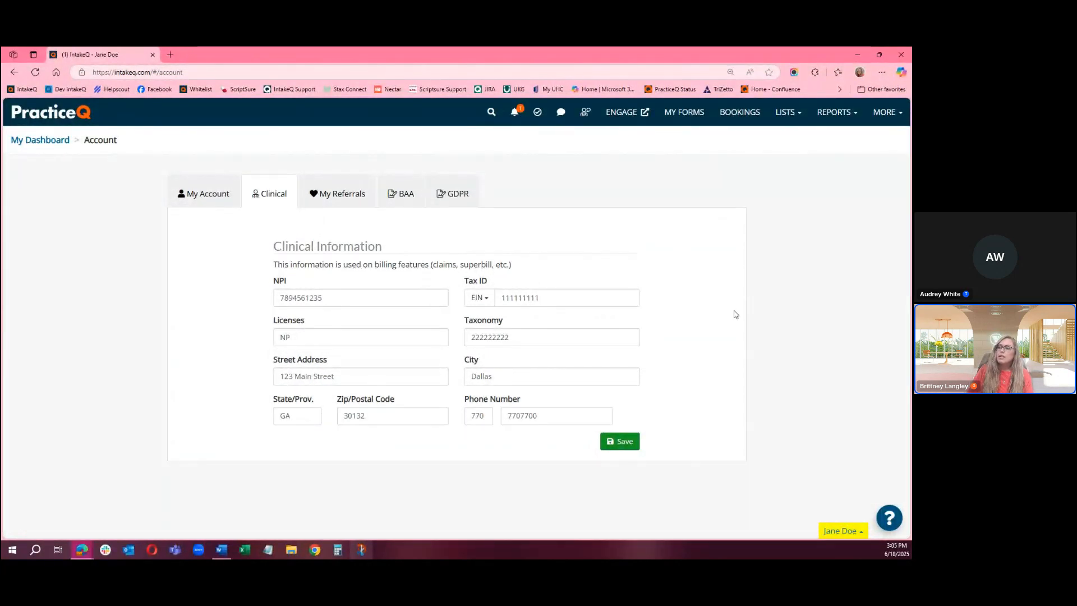
click(889, 113)
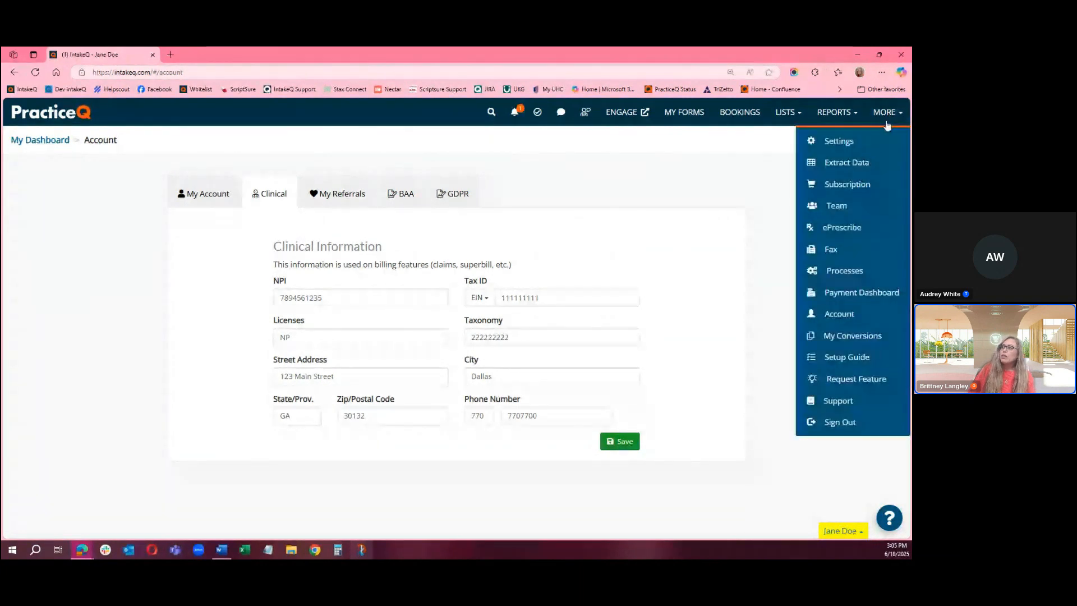
click(829, 530)
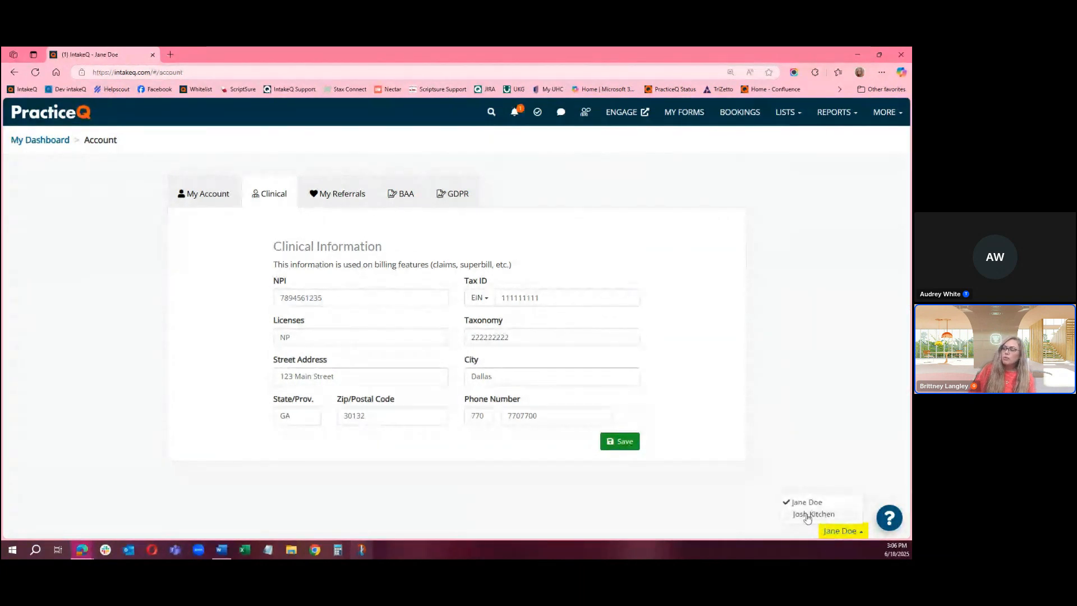
click(886, 113)
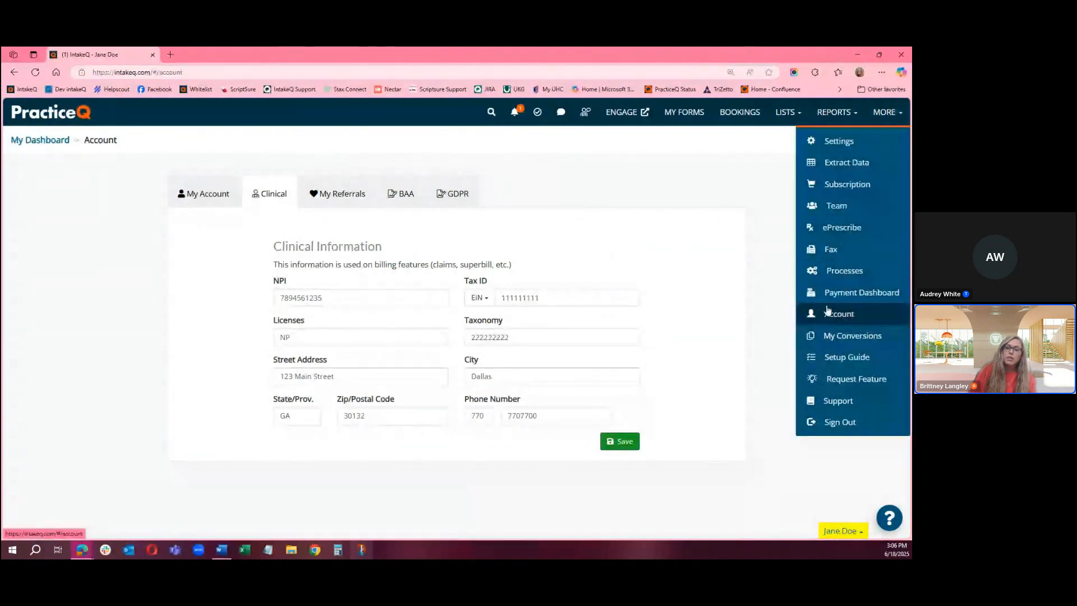
click(717, 187)
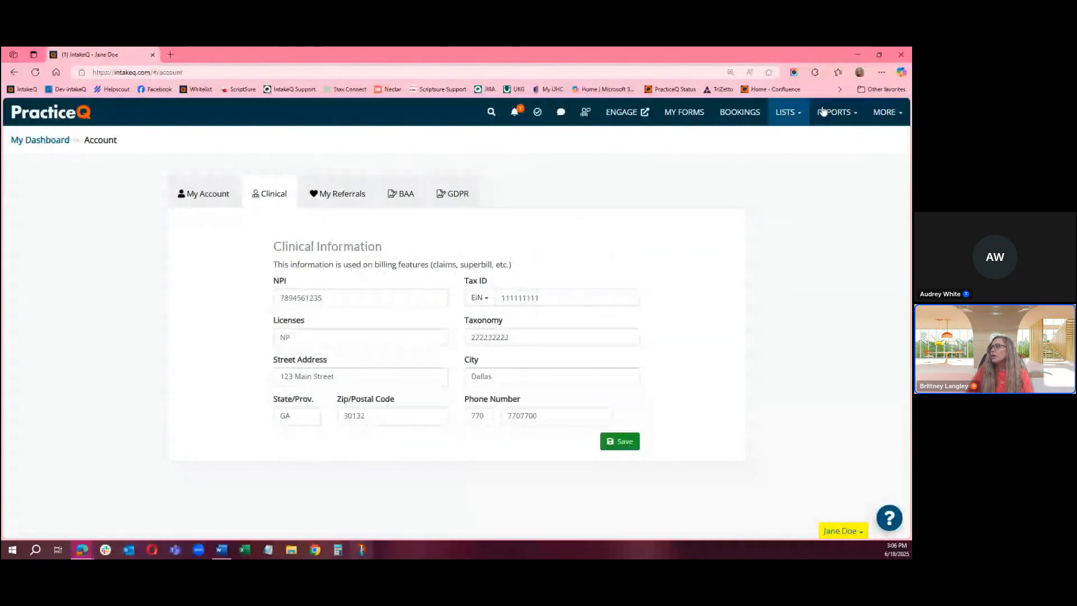
Open the Office Ally integration's settings from the list of integrations.
click(883, 124)
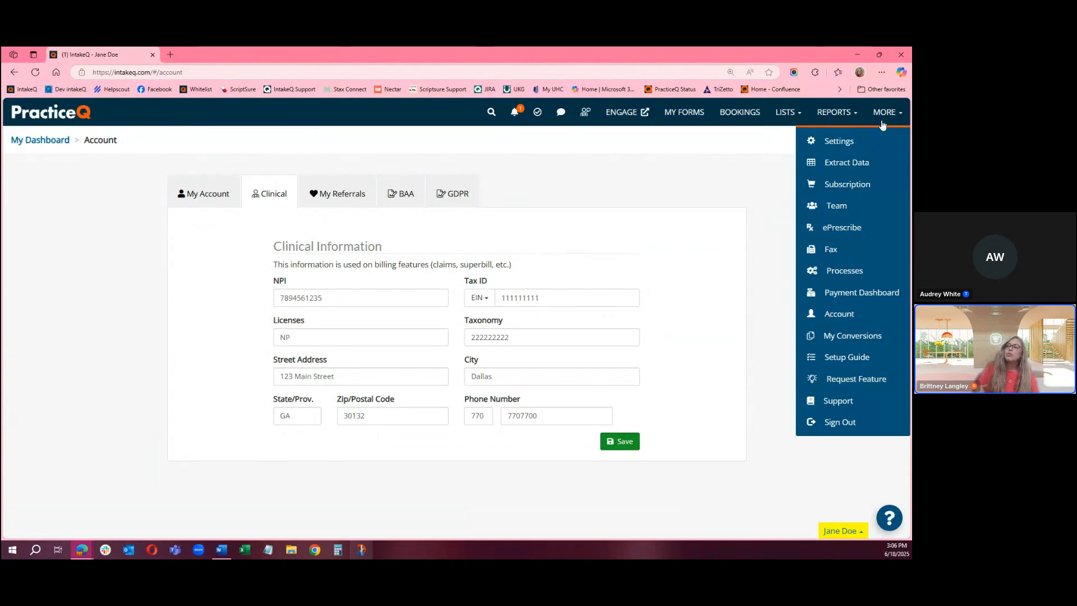
click(848, 142)
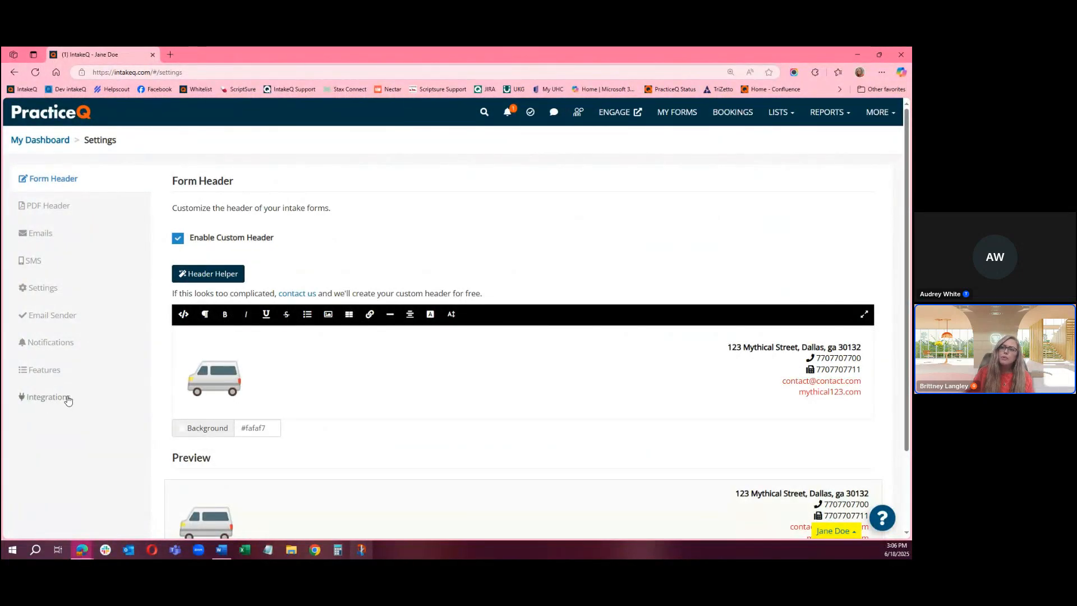
click(67, 401)
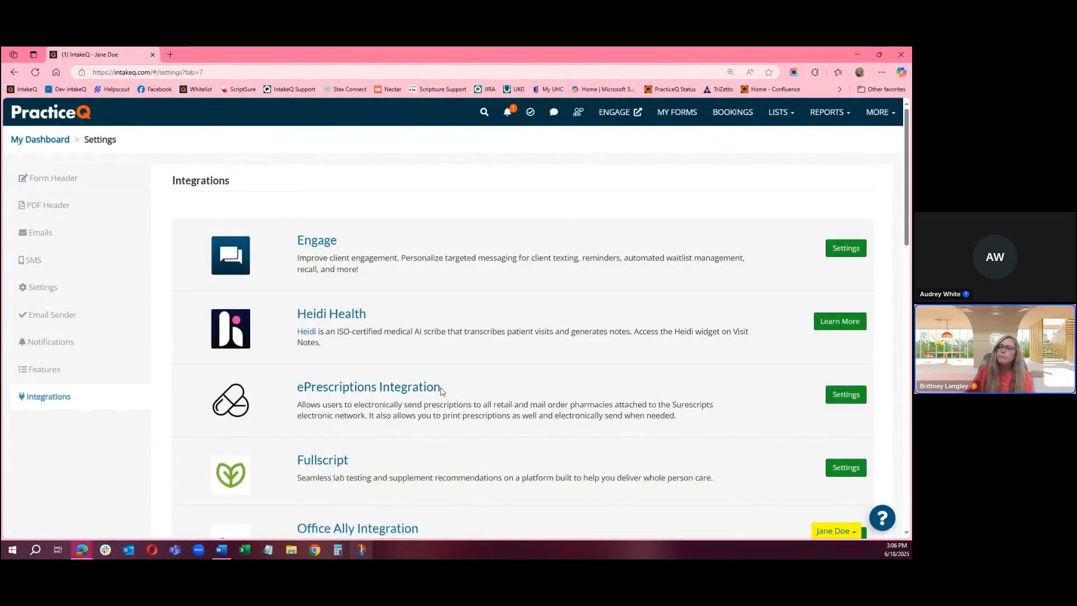
scroll(441, 390, down, 5)
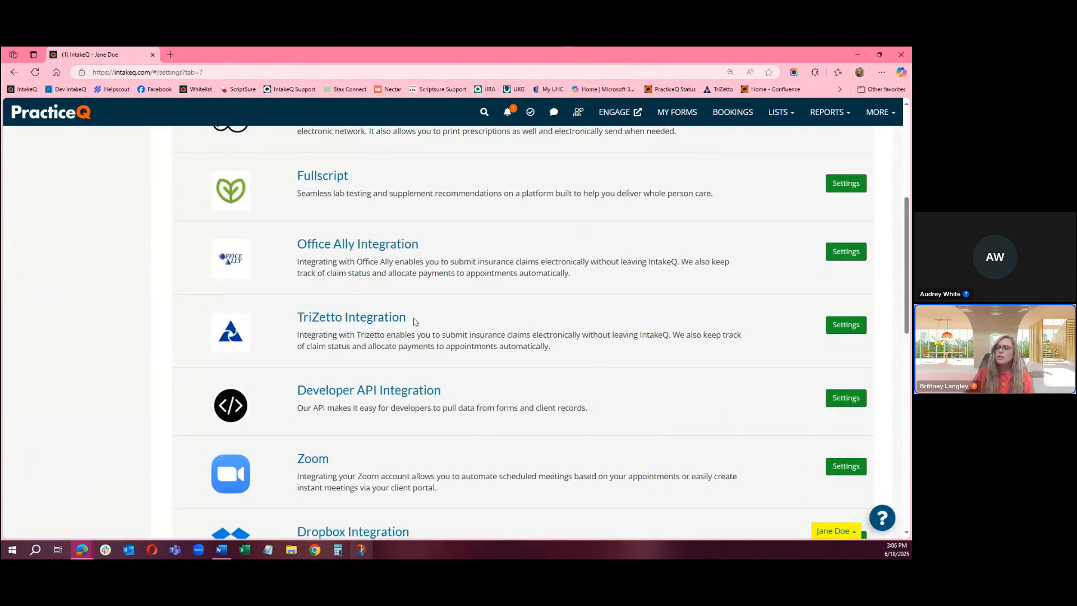
click(844, 253)
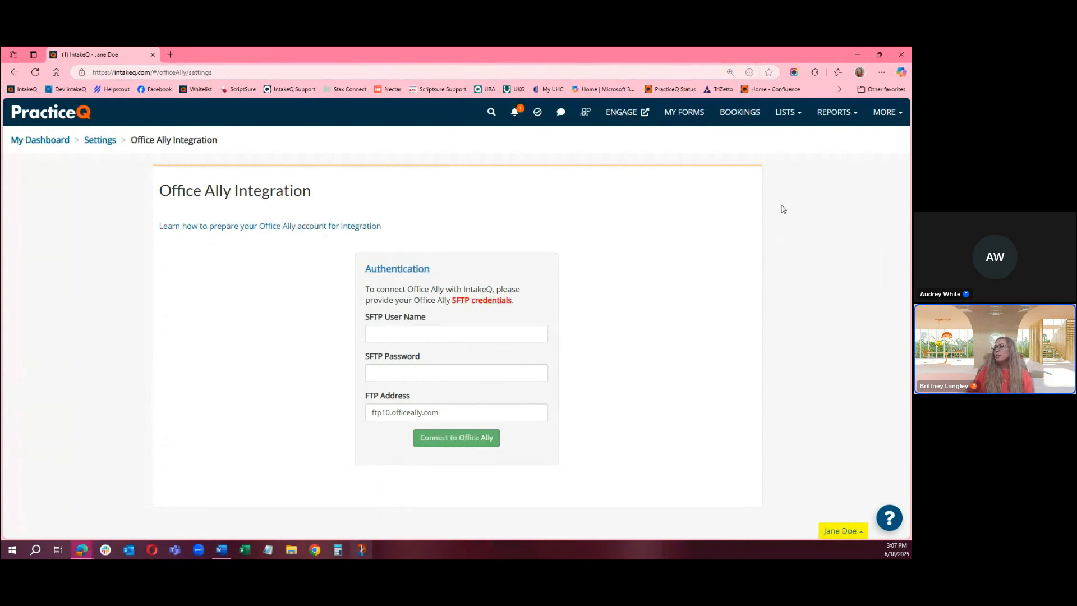
Open the default claim settings from the claim list and examine the group NPI note under Billing NPI (Box 33).
click(787, 116)
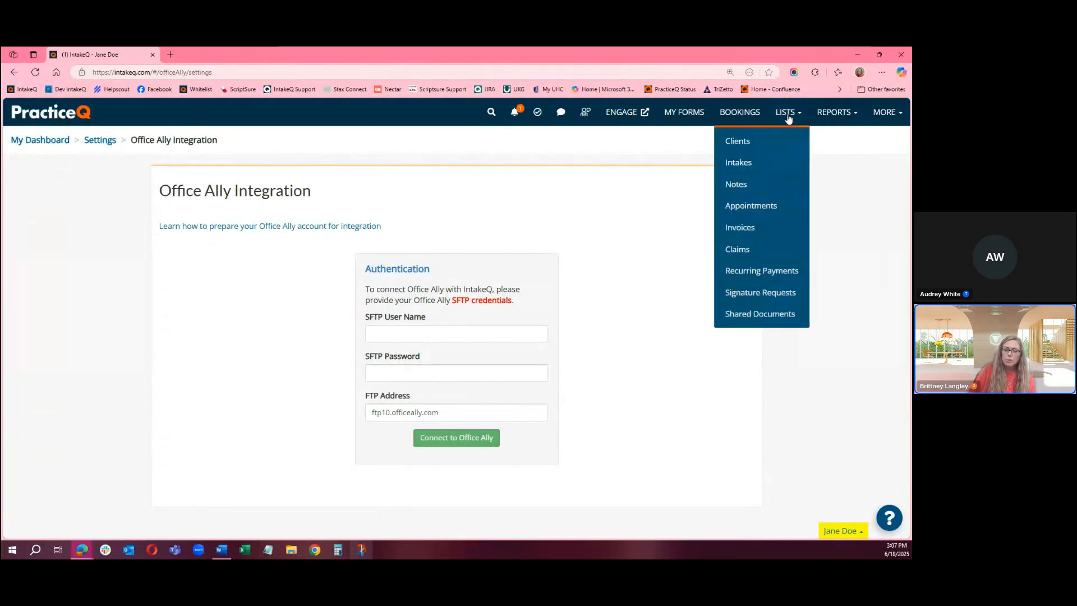
click(738, 249)
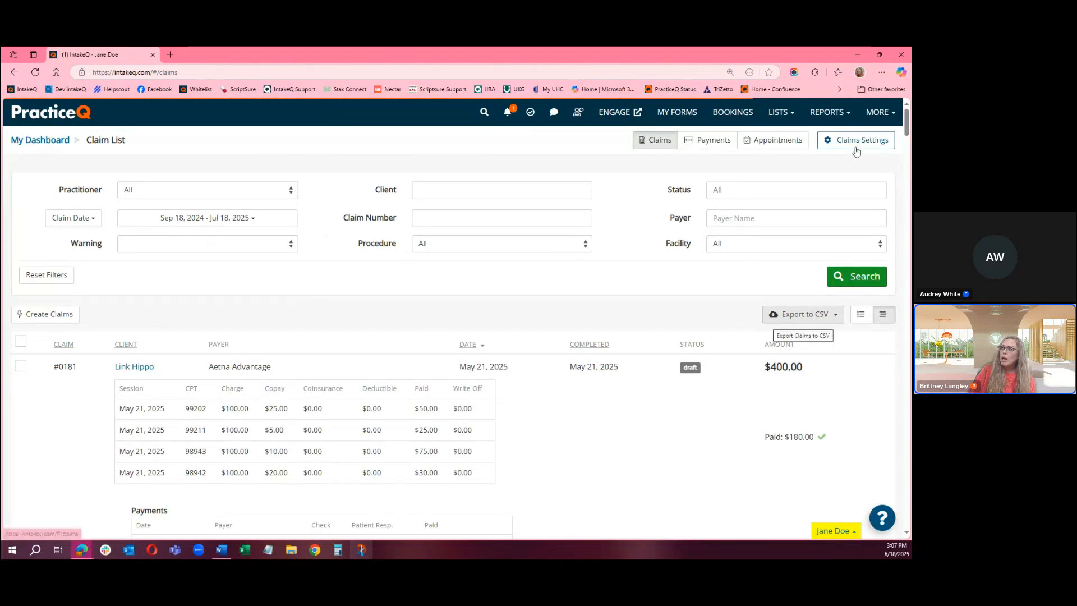
click(849, 147)
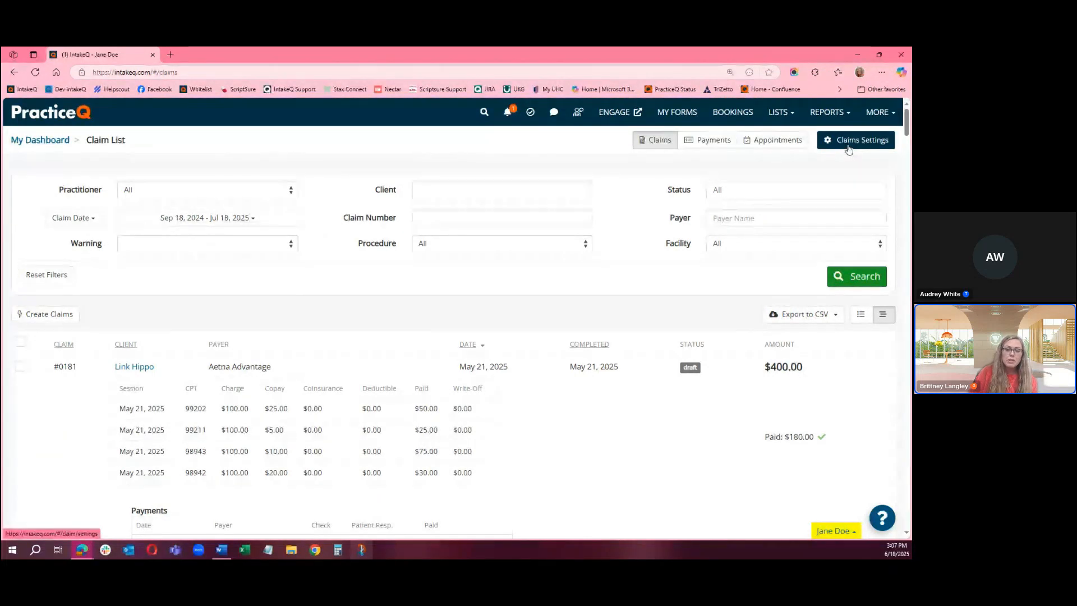
click(849, 147)
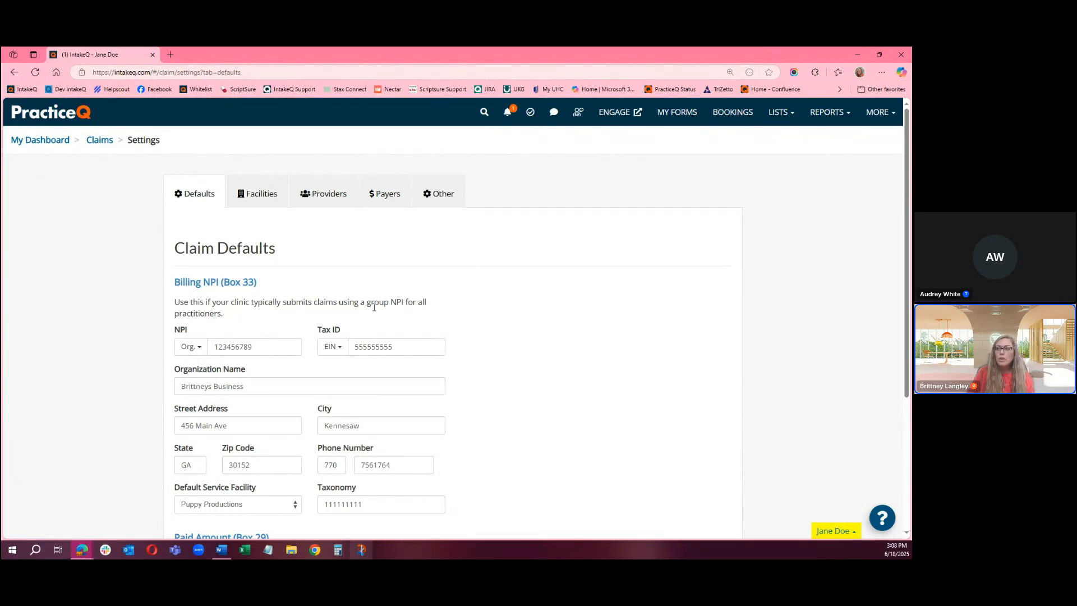
drag(365, 303, 401, 306)
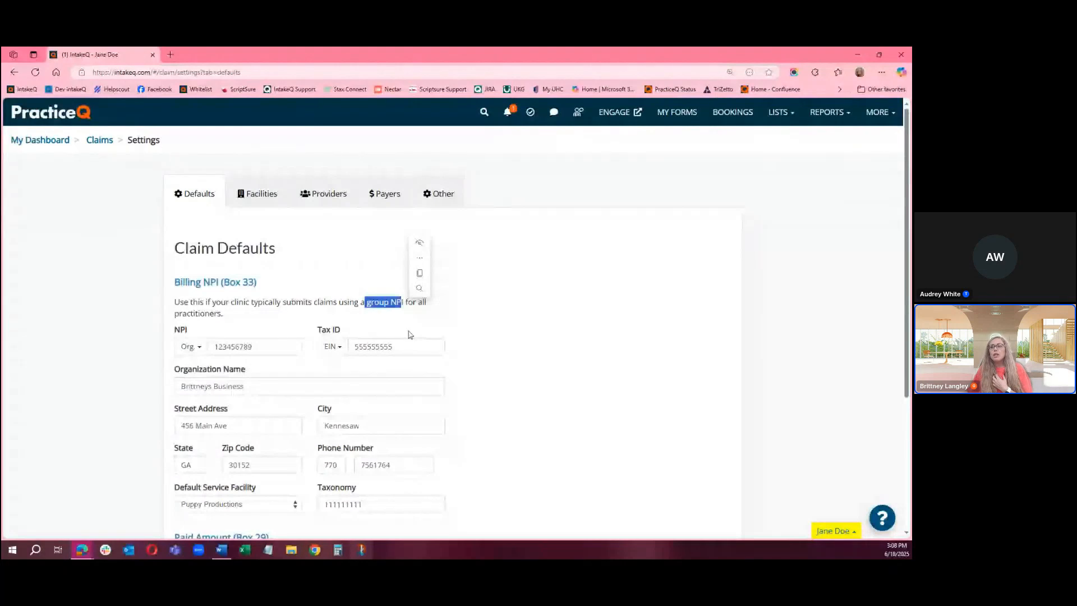
click(501, 355)
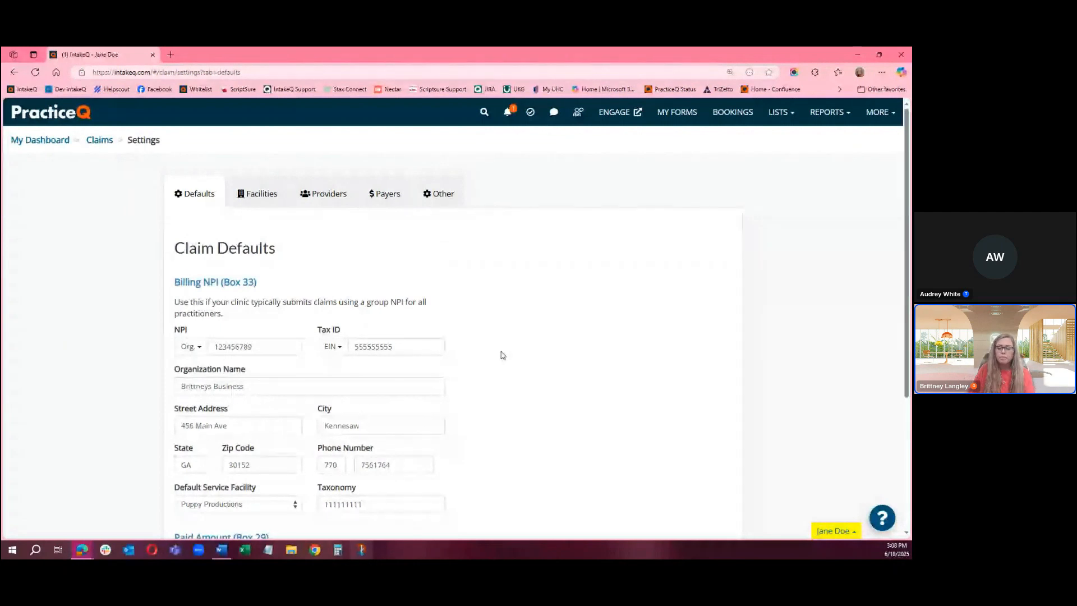
Select Puppy Productions as the default service facility in the claim defaults.
scroll(306, 368, down, 1)
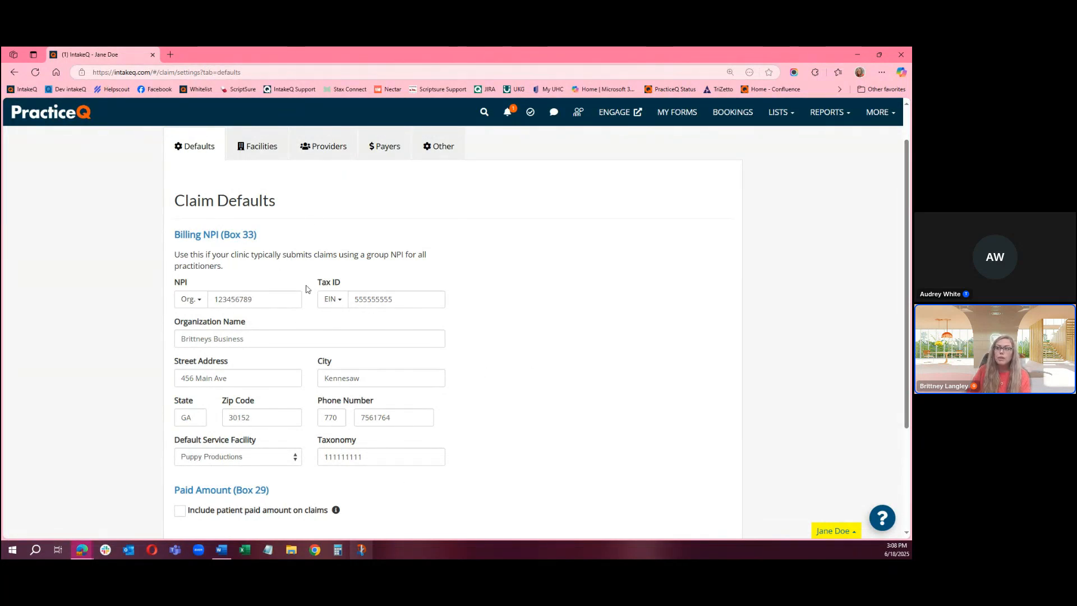
scroll(308, 282, down, 1)
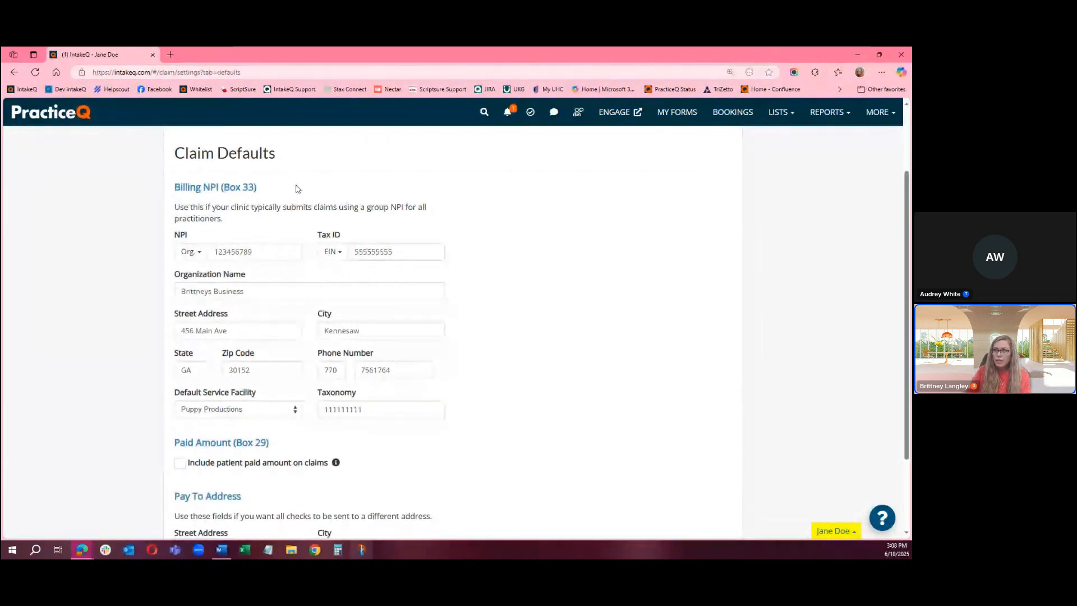
click(253, 415)
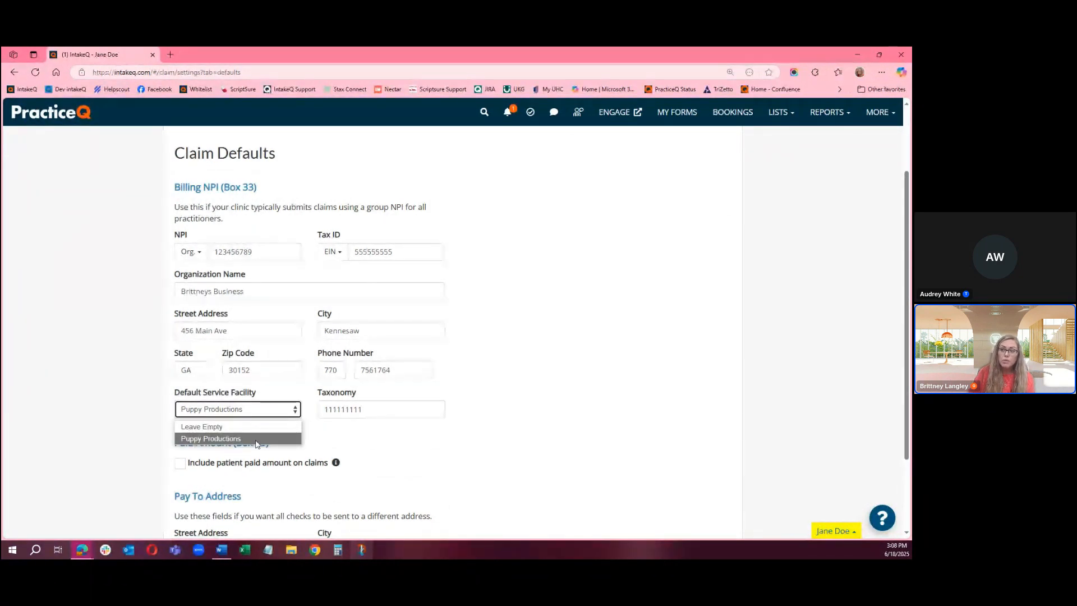
click(255, 439)
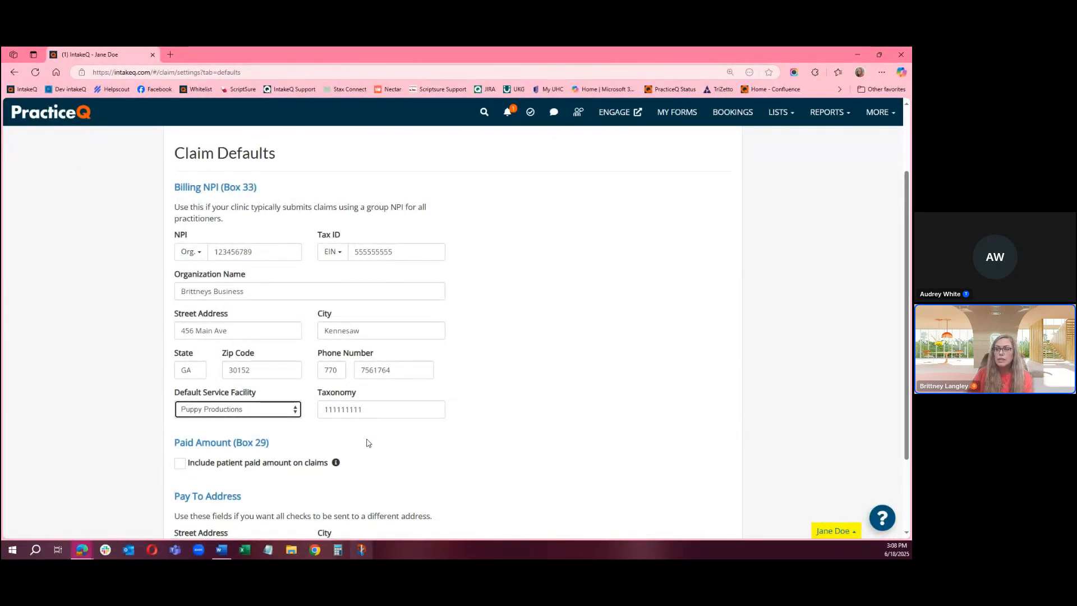
Review the Paid Amount (Box 29) and Pay To Address sections against the billing details in the claim defaults.
scroll(368, 439, down, 2)
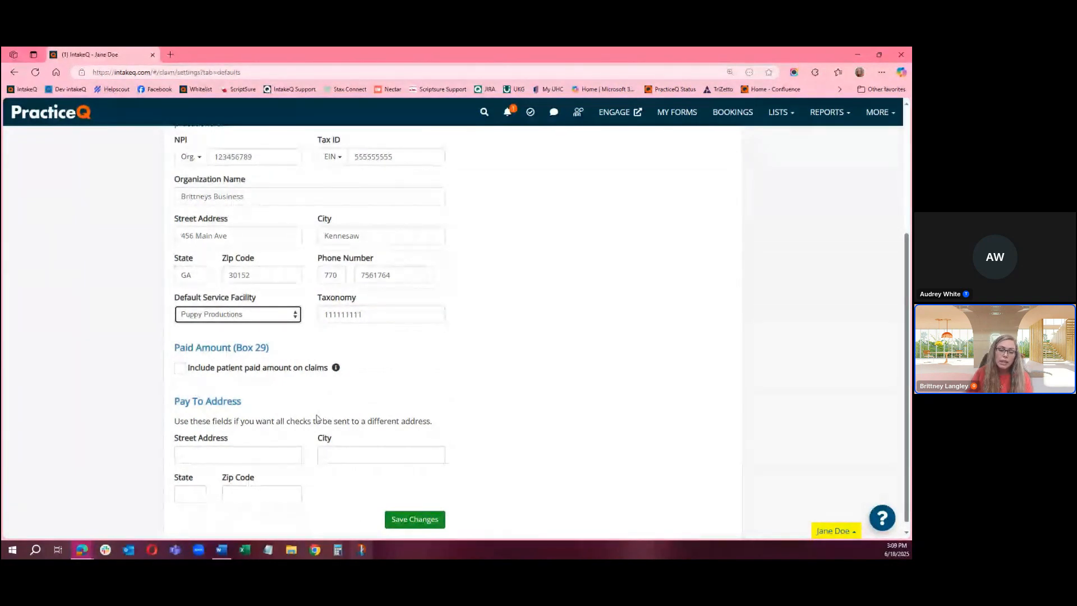
scroll(348, 395, down, 1)
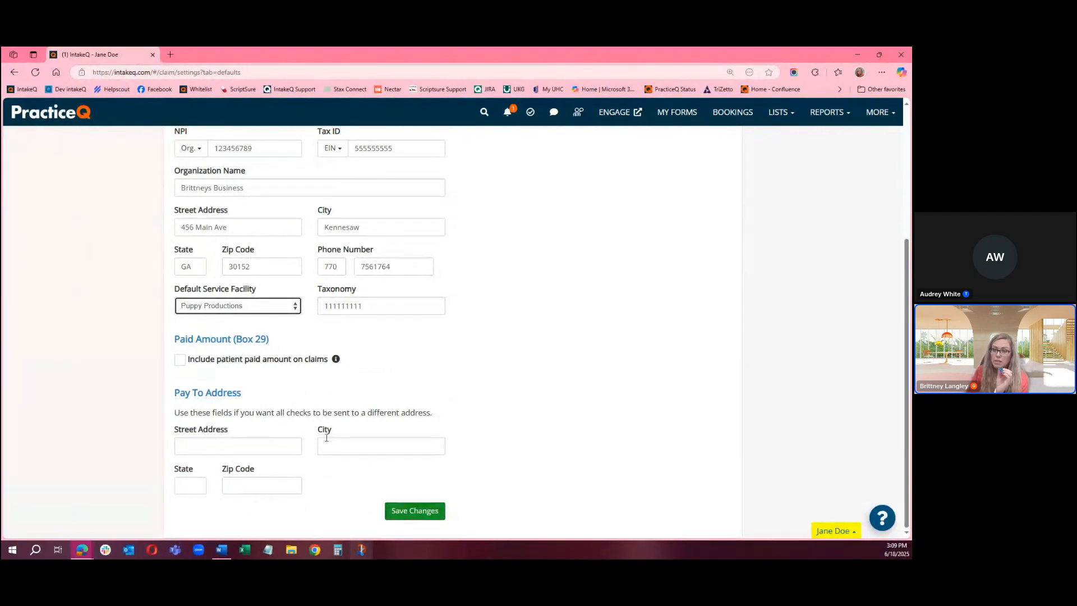
scroll(287, 348, up, 1)
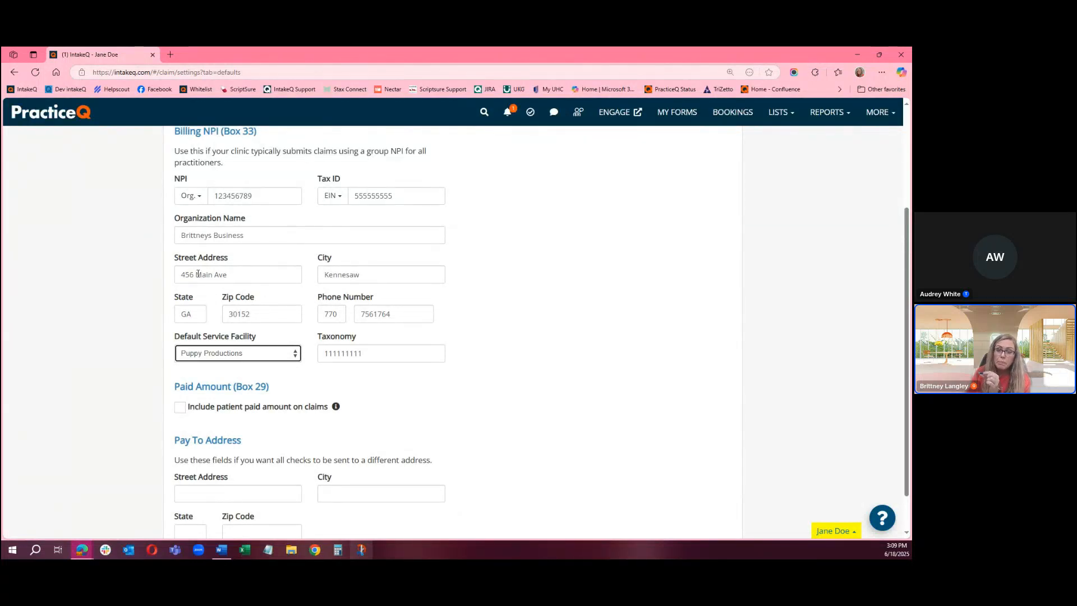
scroll(258, 302, down, 1)
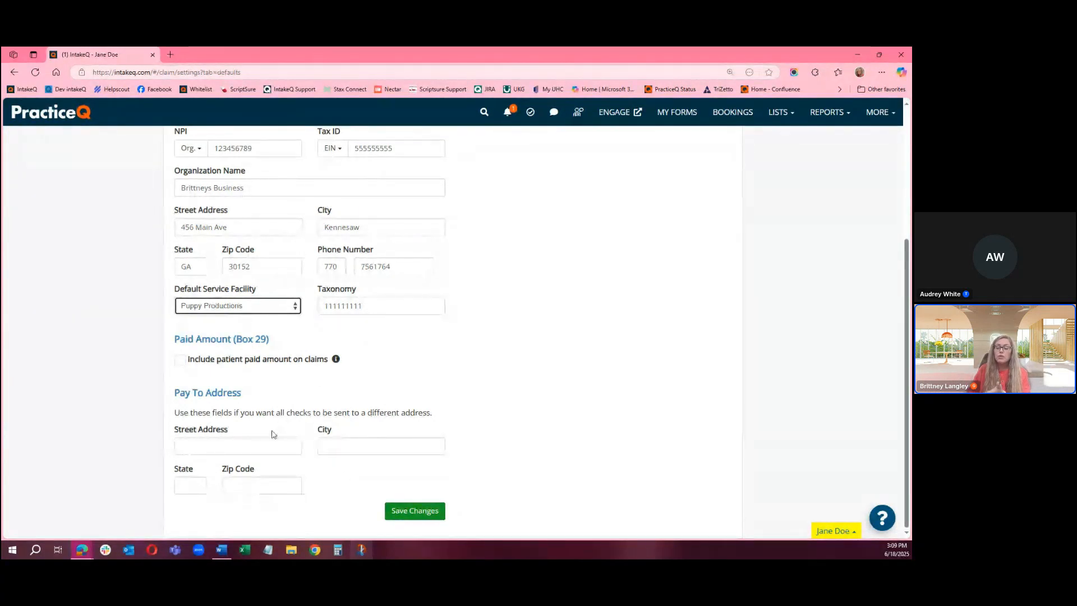
scroll(280, 425, up, 3)
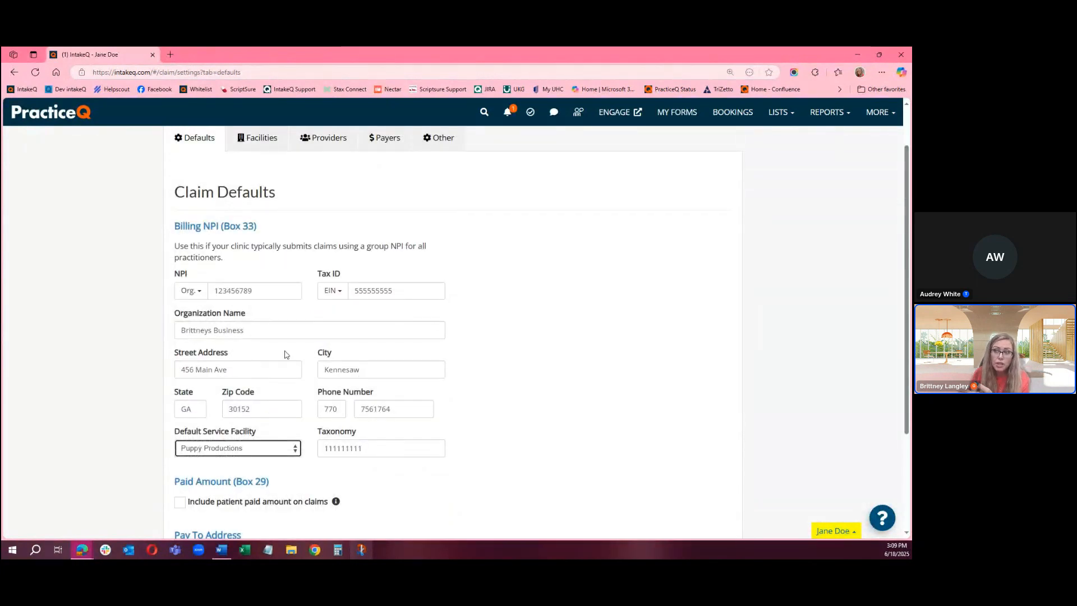
scroll(322, 388, down, 2)
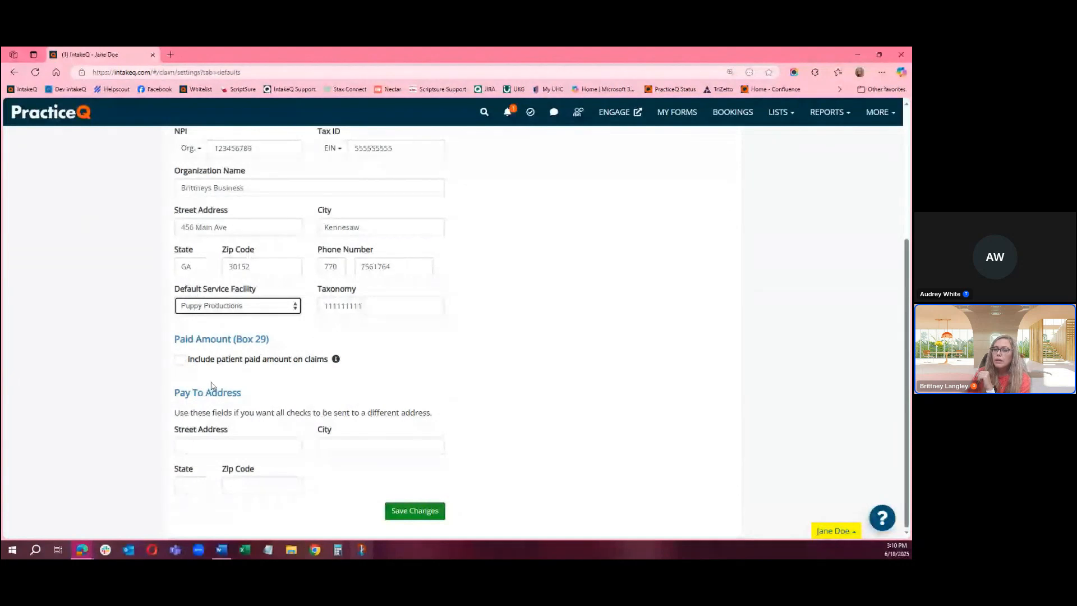
scroll(617, 392, up, 4)
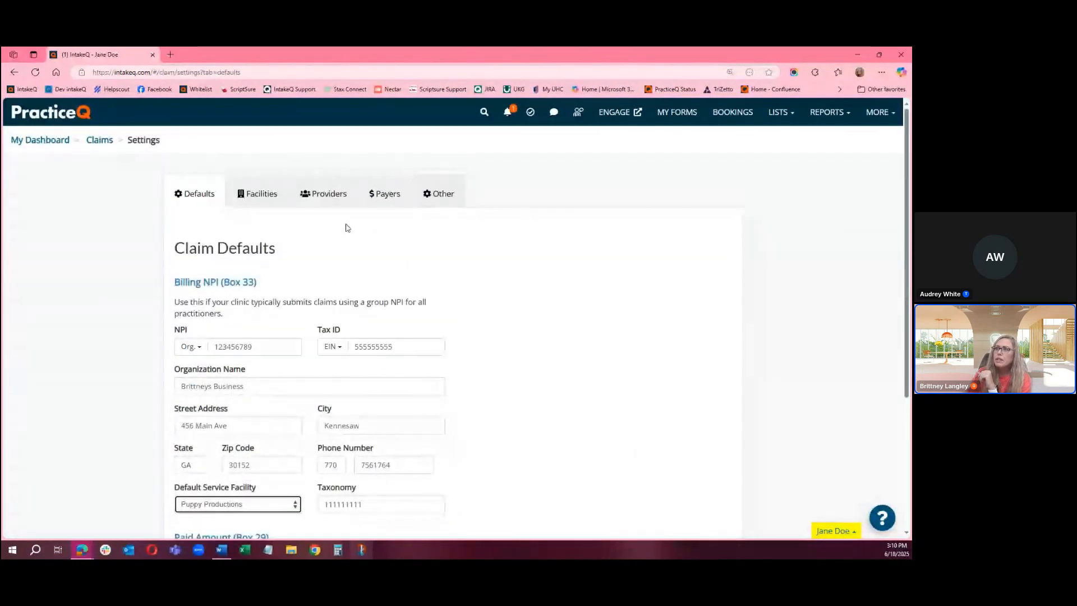
Open the Puppy Productions service facility for editing and check its available location options.
click(266, 196)
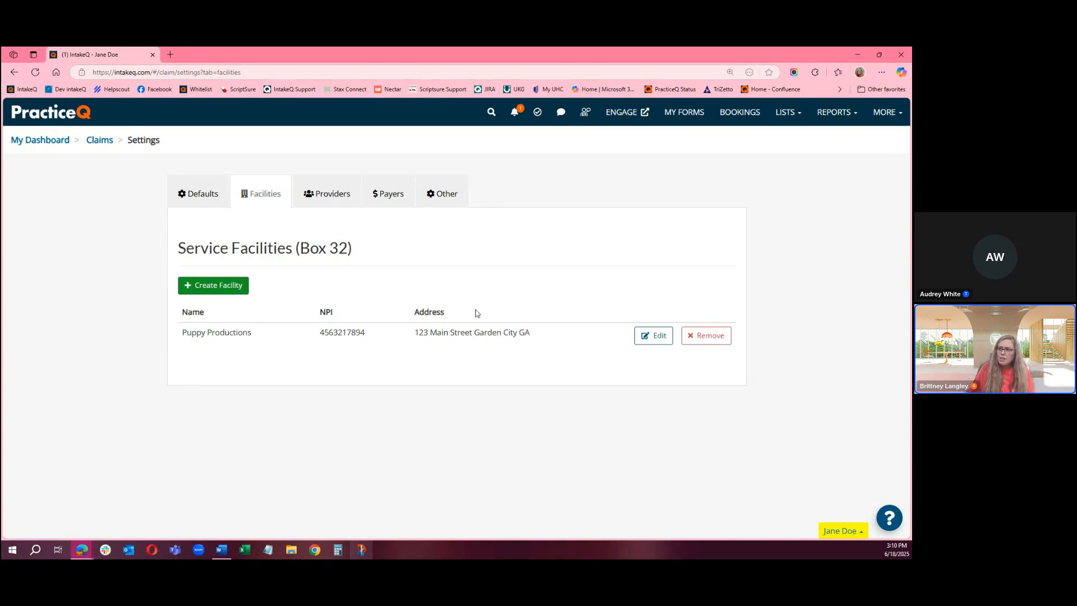
click(647, 338)
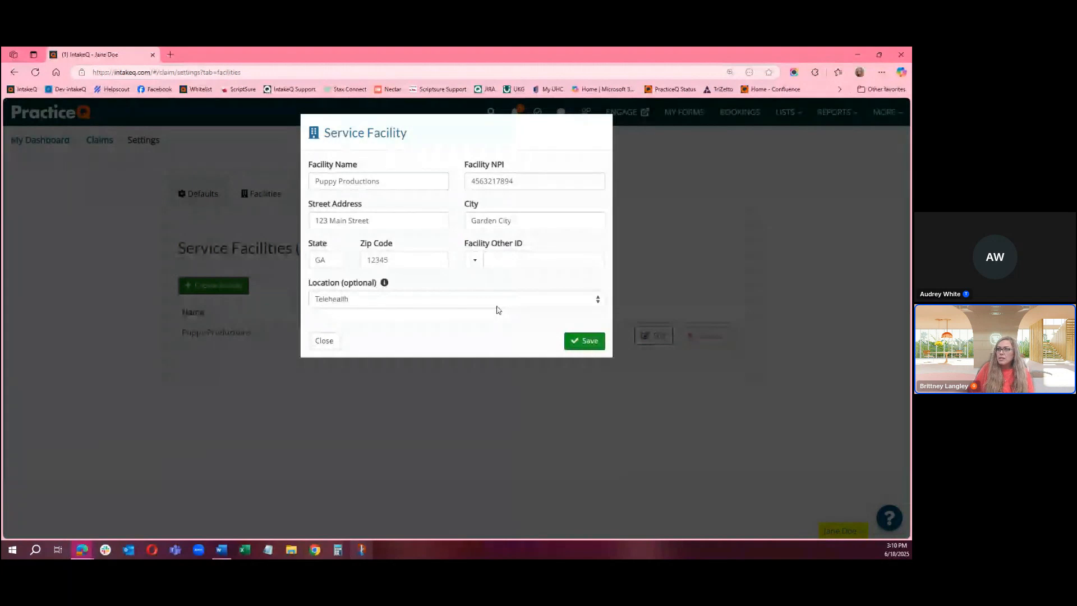
click(370, 301)
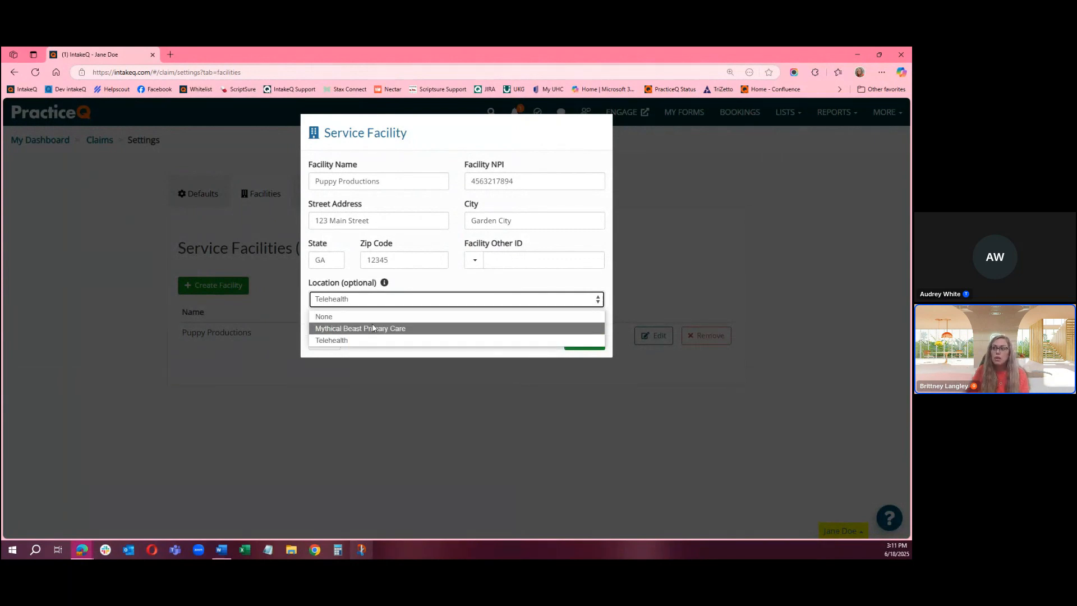
click(415, 360)
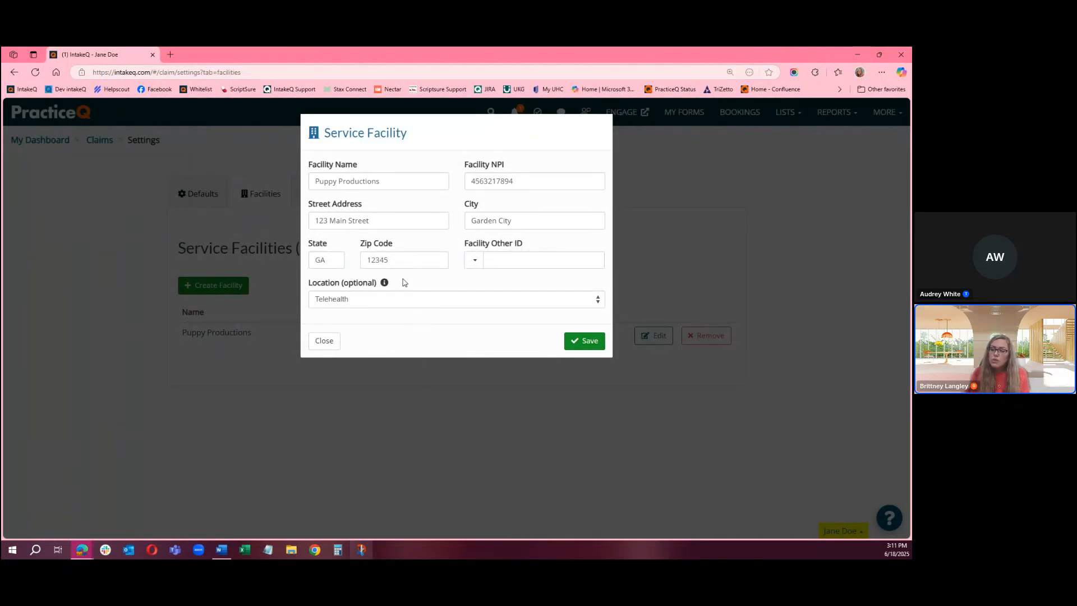
Check the Facility Other ID qualifier options for the Puppy Productions service facility and close its details without saving.
click(474, 262)
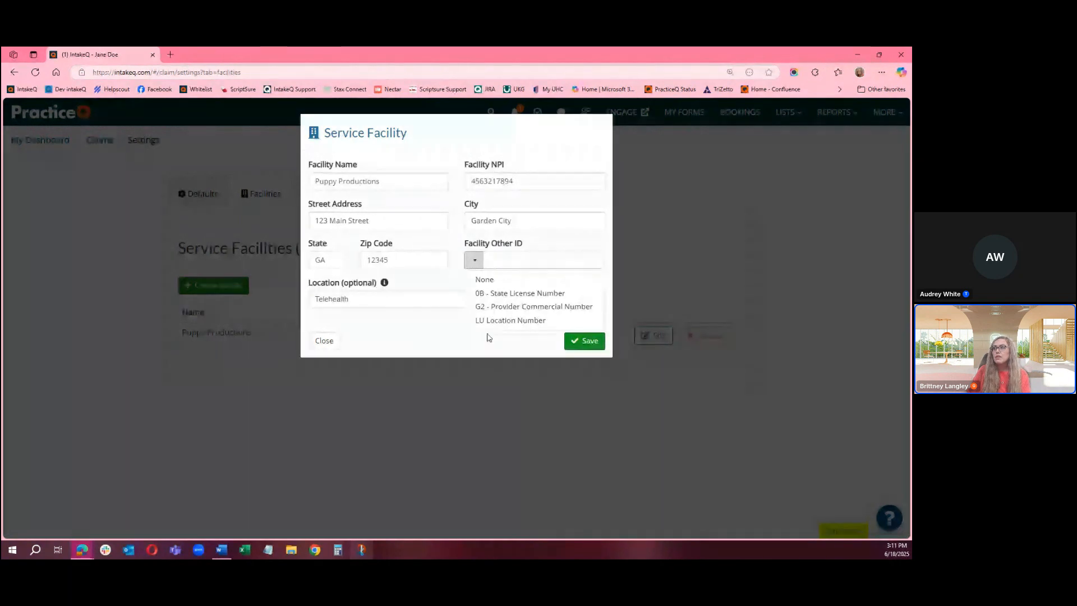
click(428, 344)
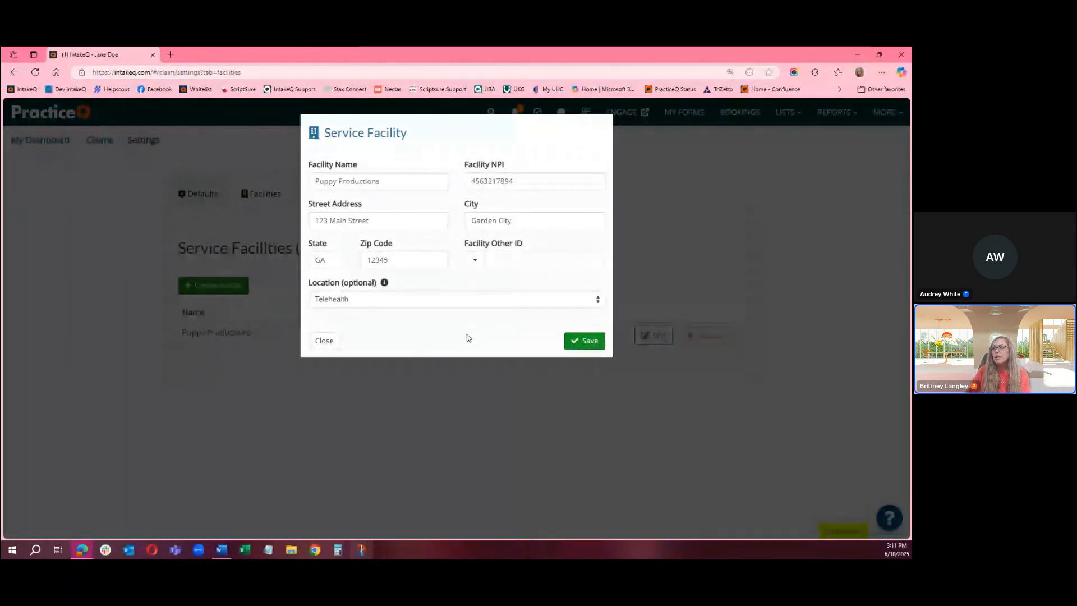
click(322, 343)
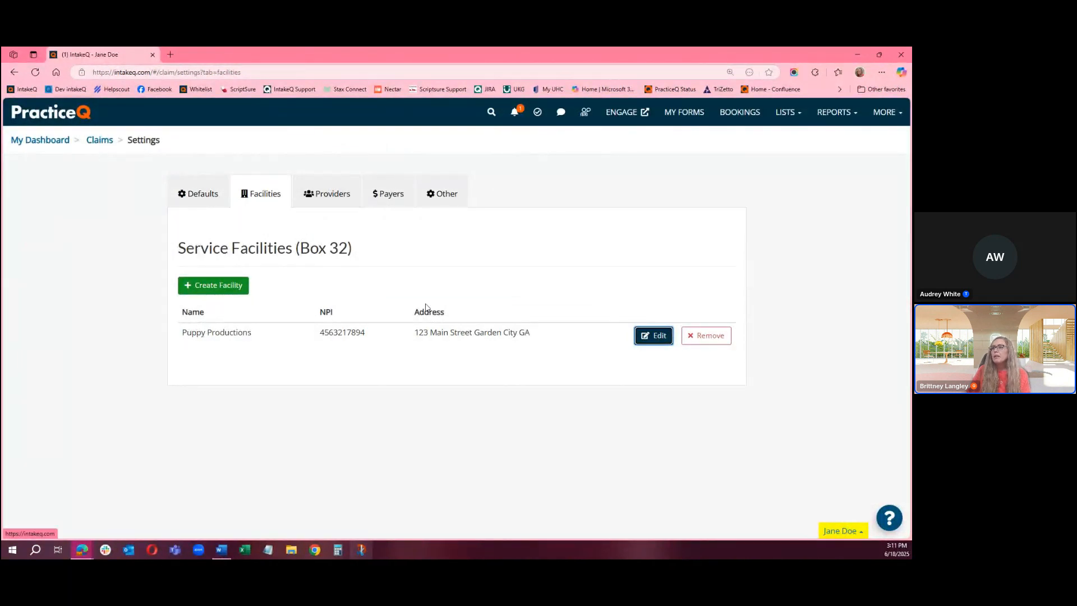
Review the billing providers in the claim settings and check the default service facility options in the first provider's details.
click(333, 201)
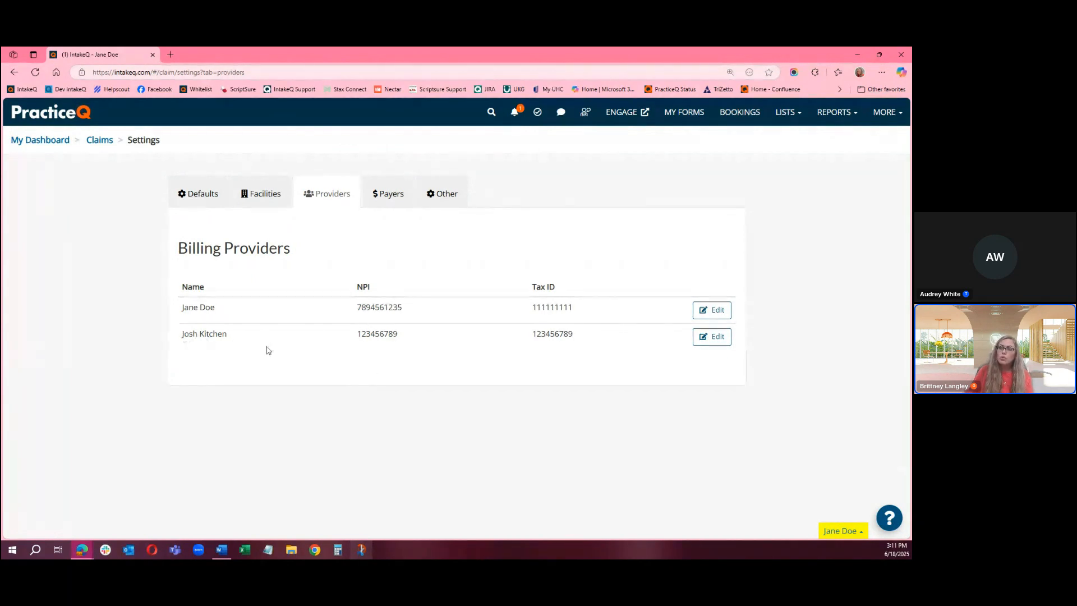
click(822, 533)
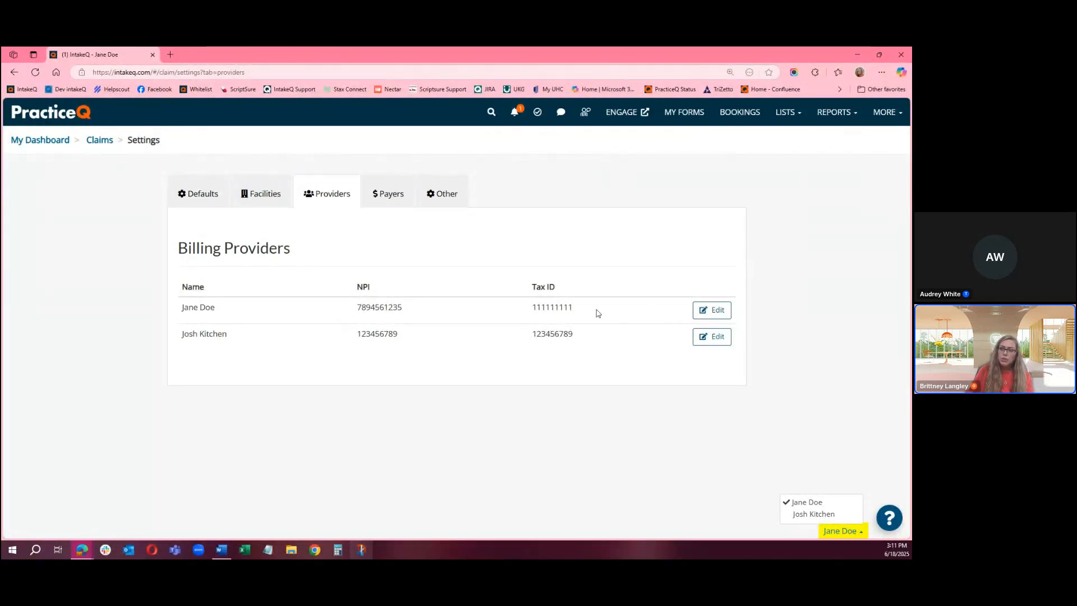
click(705, 311)
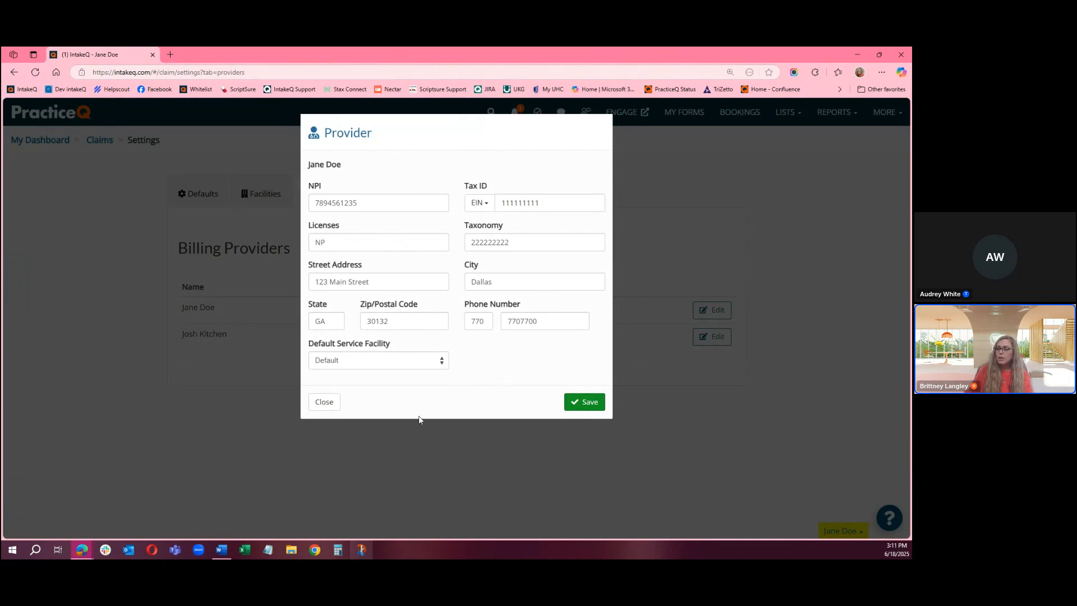
click(362, 362)
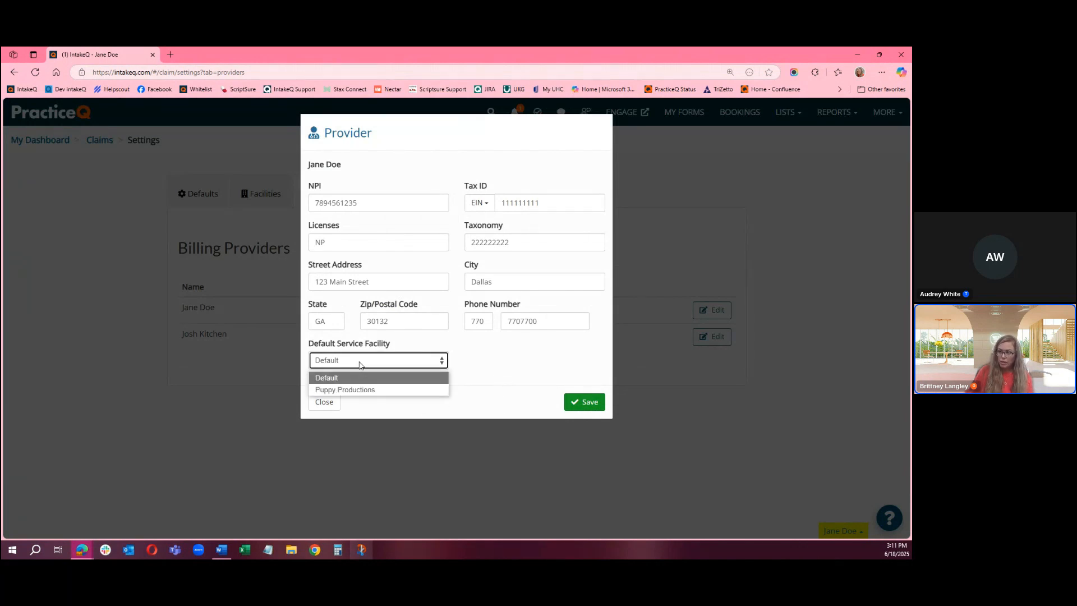
click(505, 357)
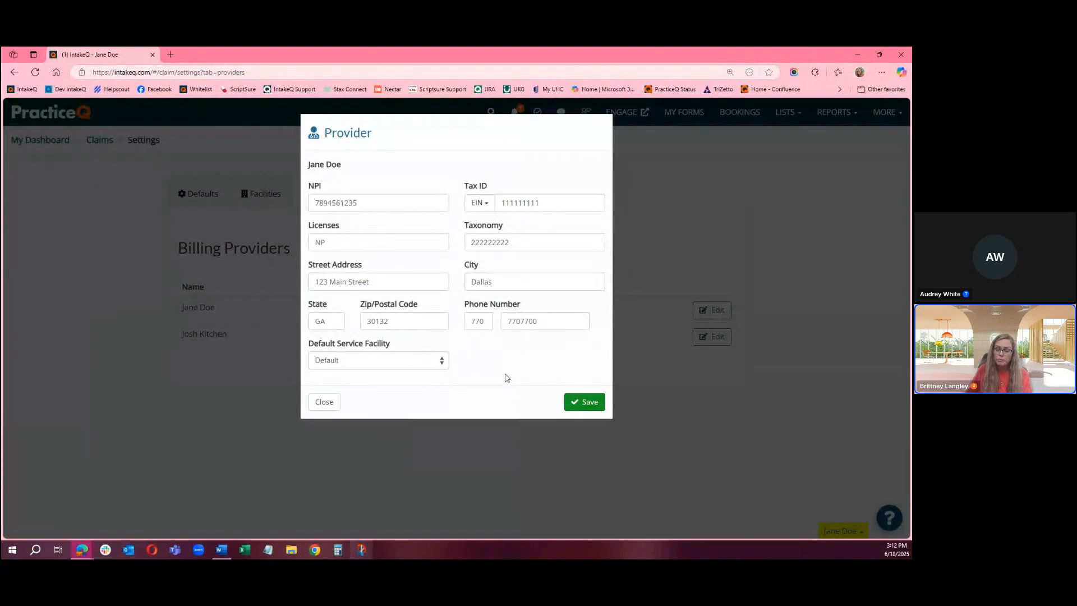
click(322, 403)
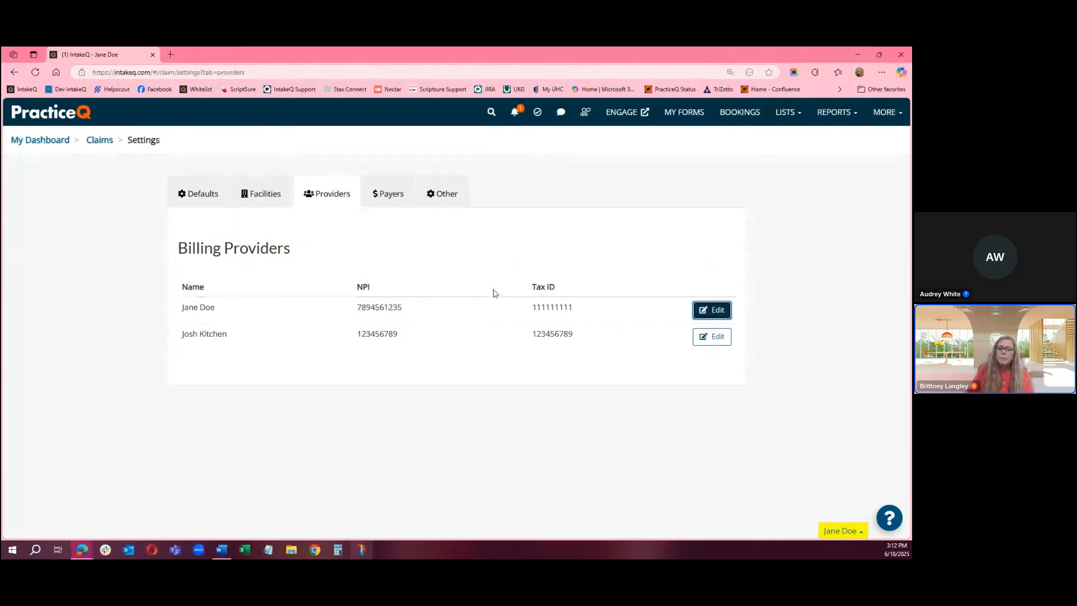
Browse the insurance payers in the claim settings and look up a payer by the ID 4562, clearing the search.
click(395, 193)
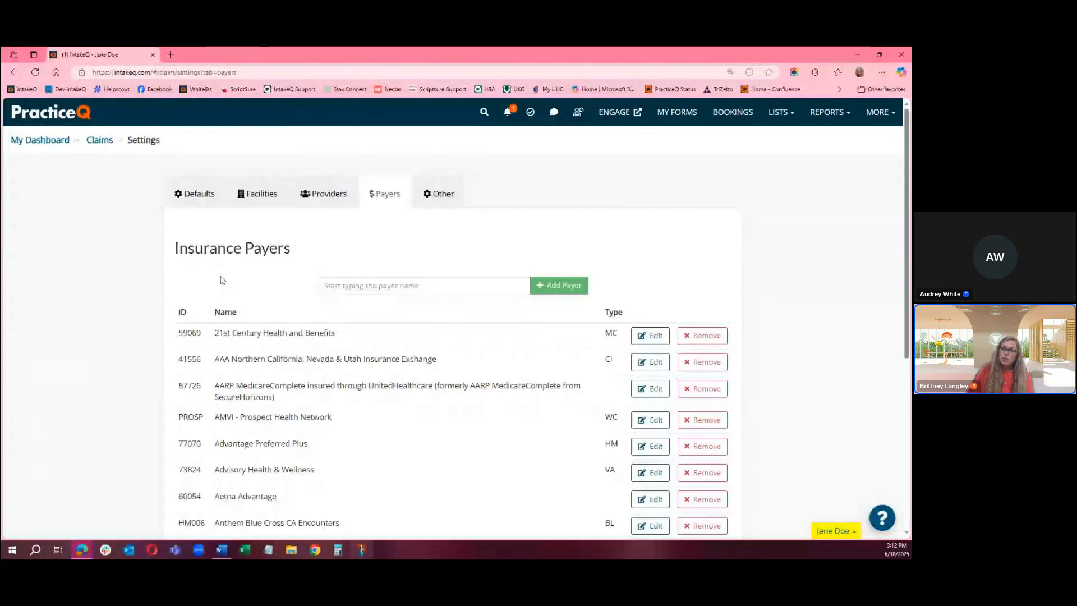
scroll(222, 279, down, 2)
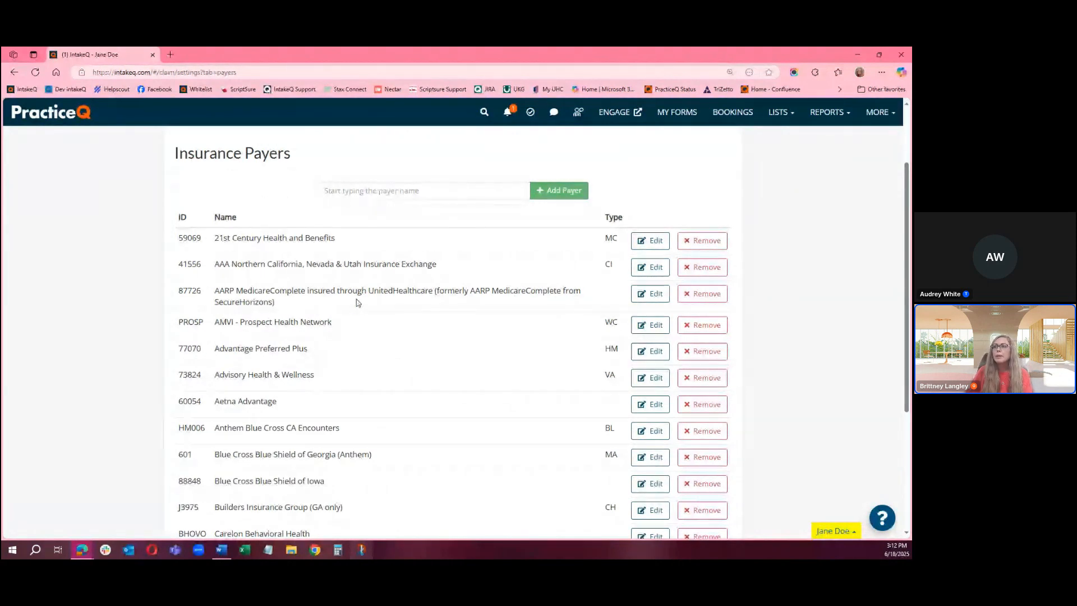
scroll(377, 308, up, 2)
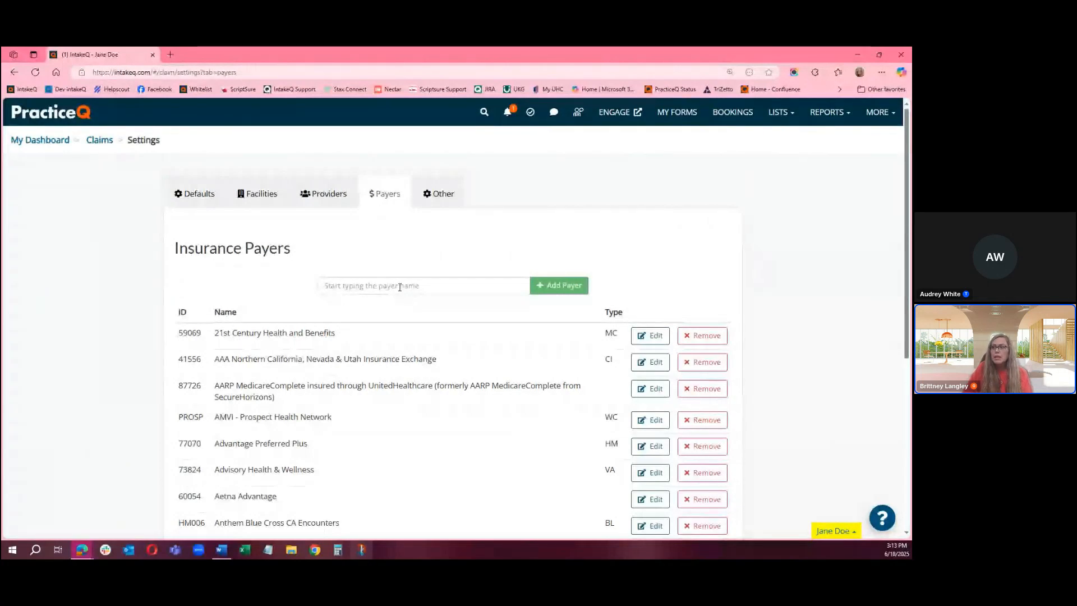
click(400, 286)
text(45625)
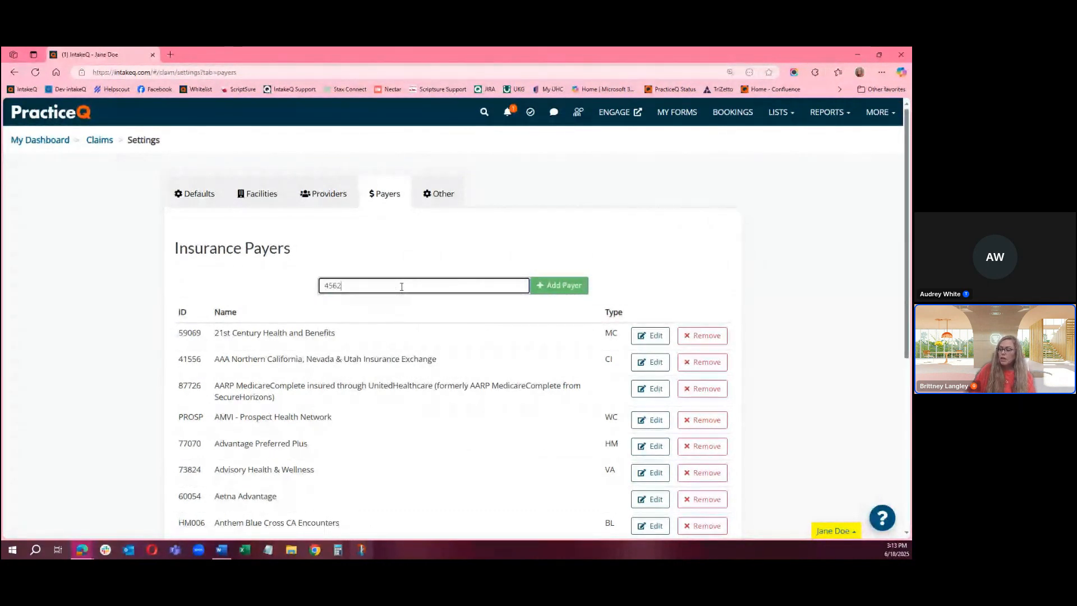
drag(341, 285, 326, 283)
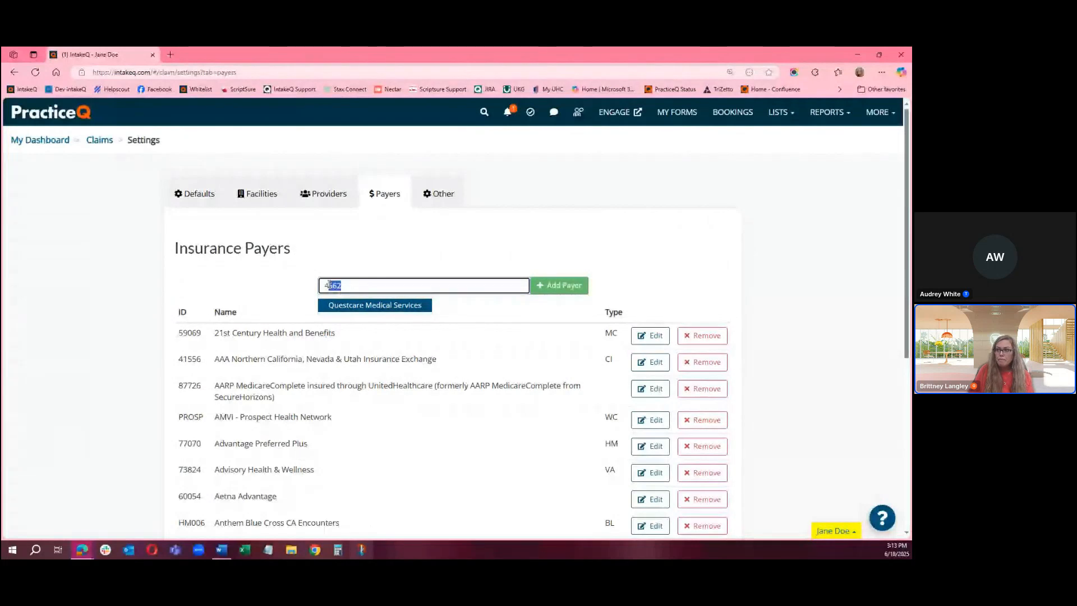
key(BackSpace)
click(260, 291)
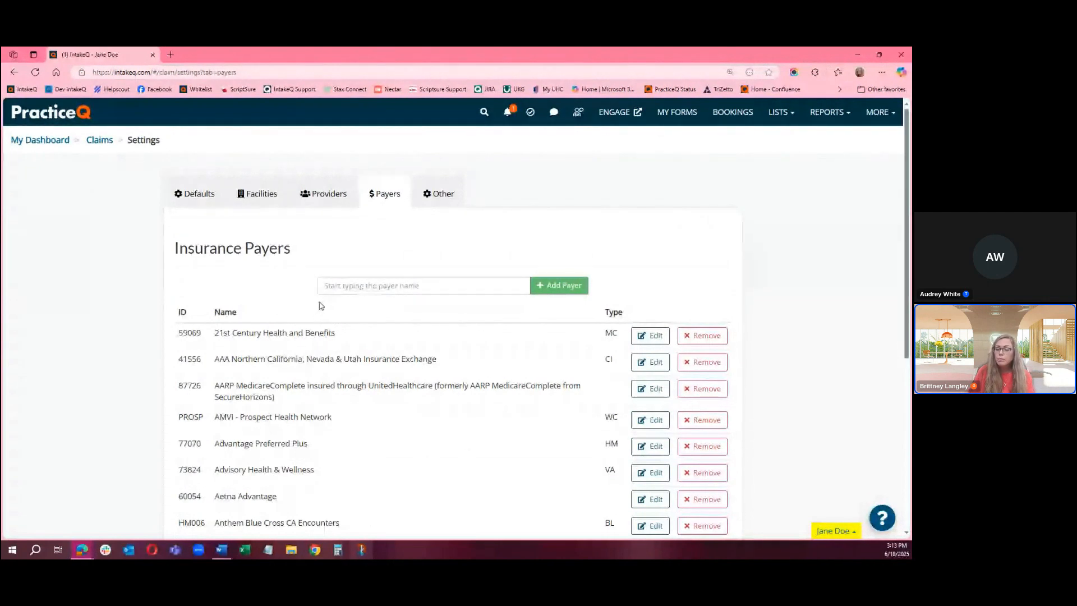
Open the 21st Century Health and Benefits payer for editing and review its claim options down to the supervisor relationships.
scroll(567, 352, down, 1)
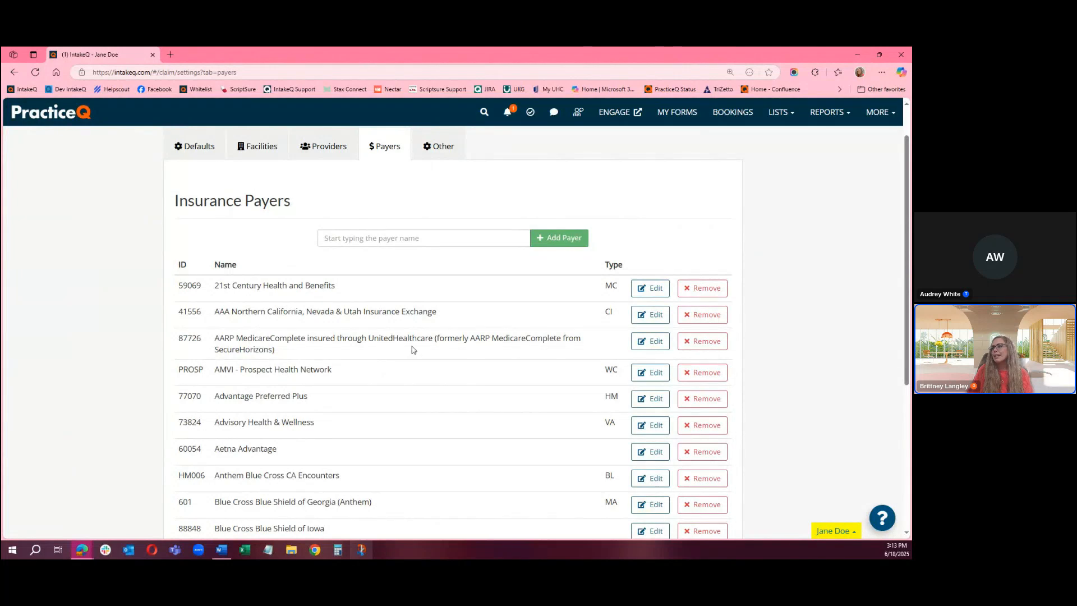
scroll(365, 333, down, 2)
scroll(572, 375, up, 3)
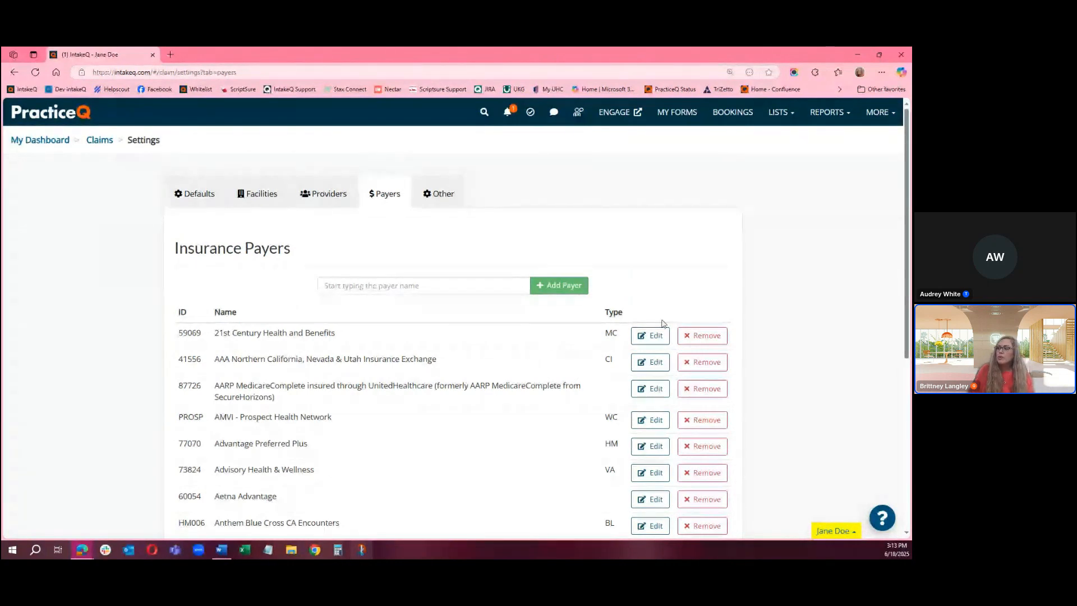
click(650, 336)
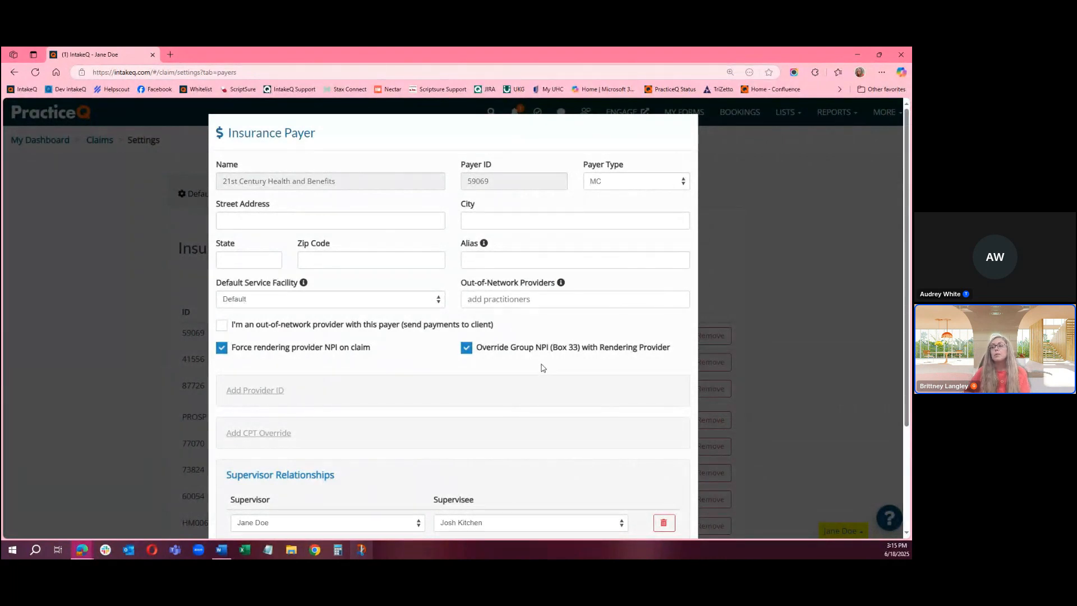
scroll(584, 365, down, 3)
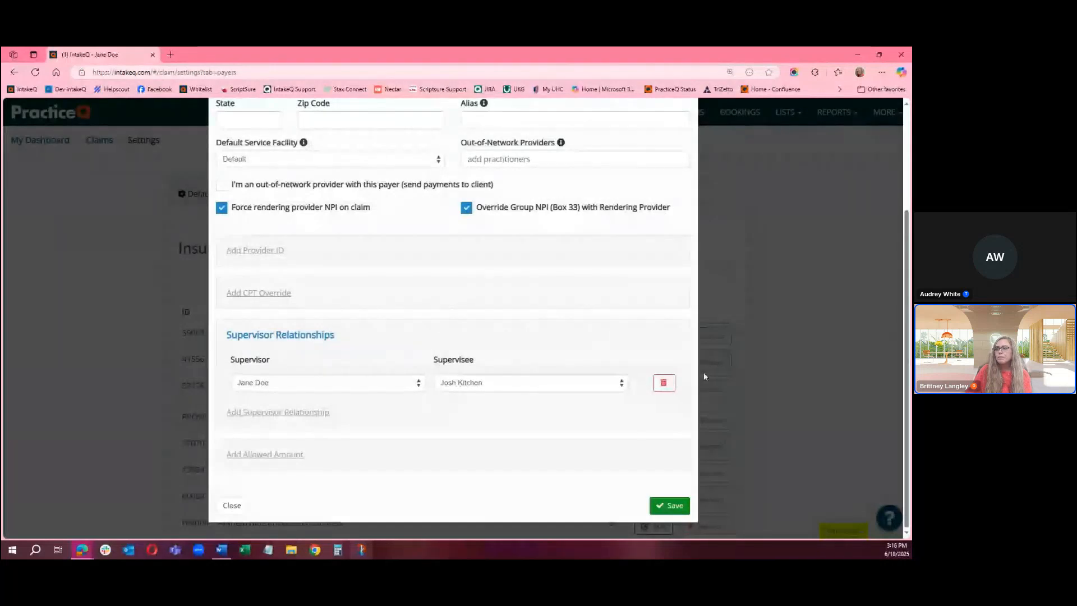
Check the practitioner and qualifier options of an additional provider ID for the payer, discarding the blank entry.
click(256, 251)
click(411, 301)
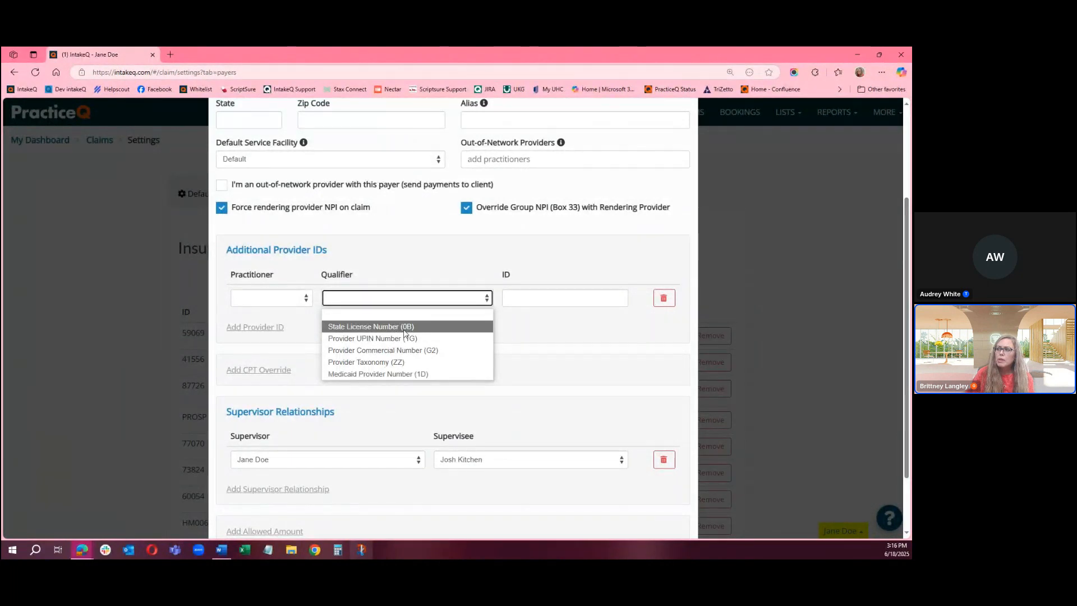
click(544, 328)
click(288, 298)
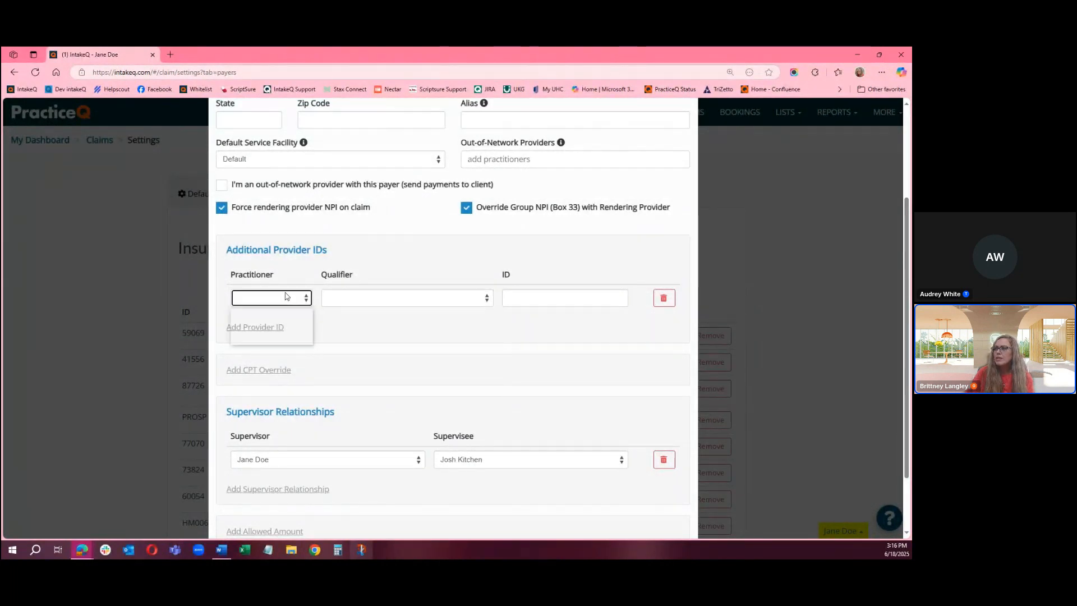
click(369, 262)
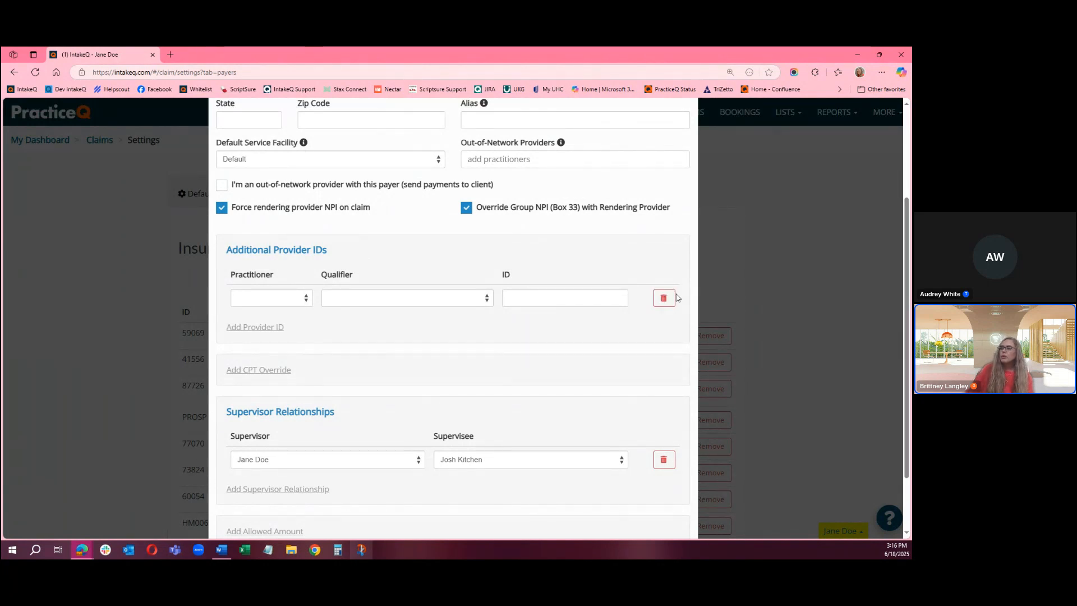
click(447, 298)
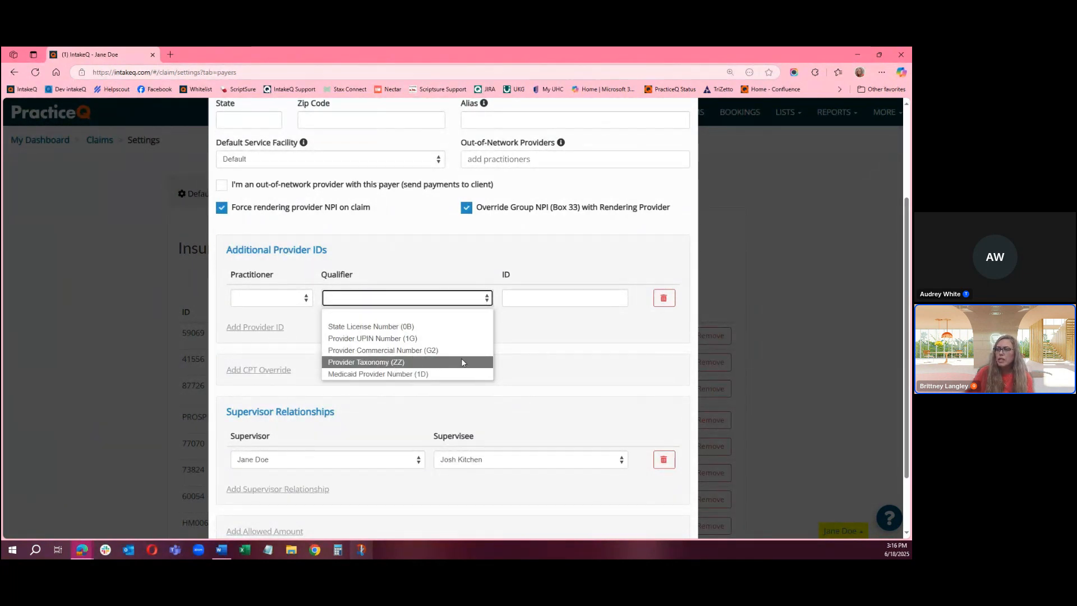
click(577, 331)
click(666, 299)
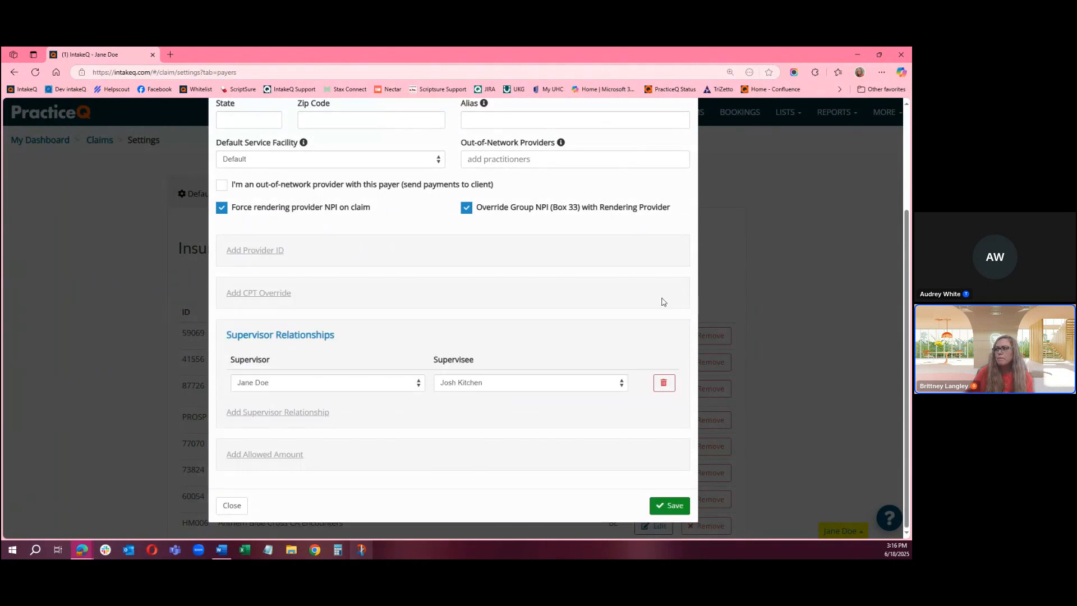
Draft a CPT override for the payer with code 97811 and place of service 11 - Office, and discard it.
click(256, 296)
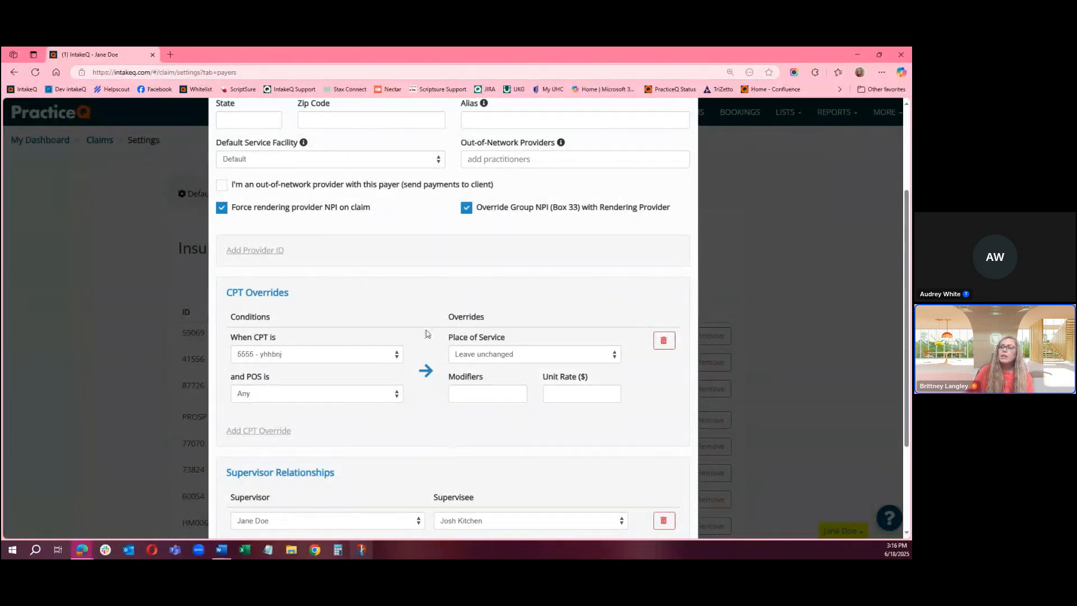
scroll(446, 437, up, 3)
scroll(336, 261, down, 3)
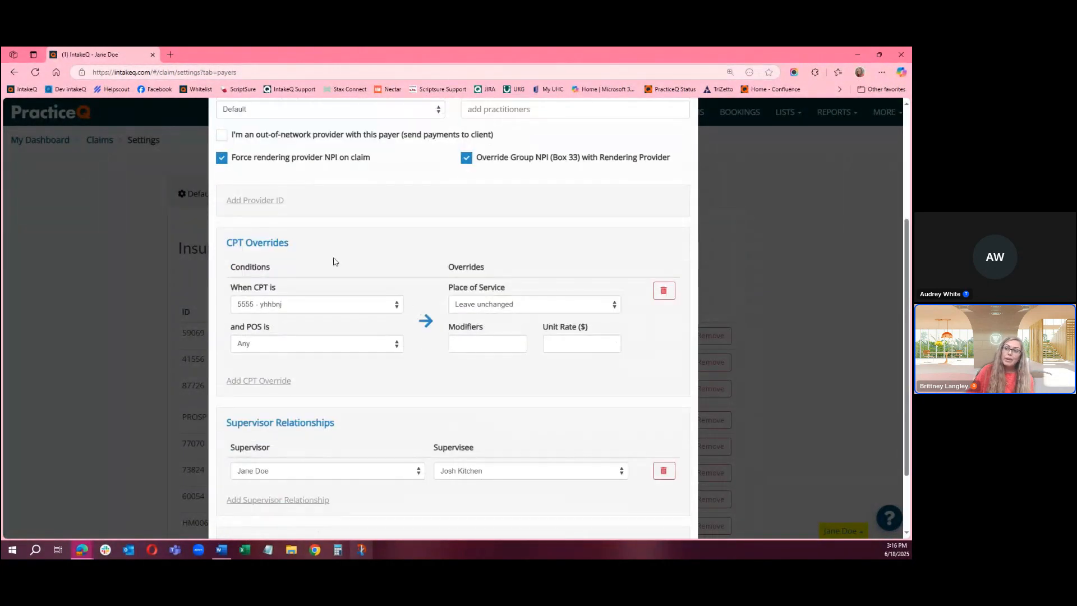
click(458, 346)
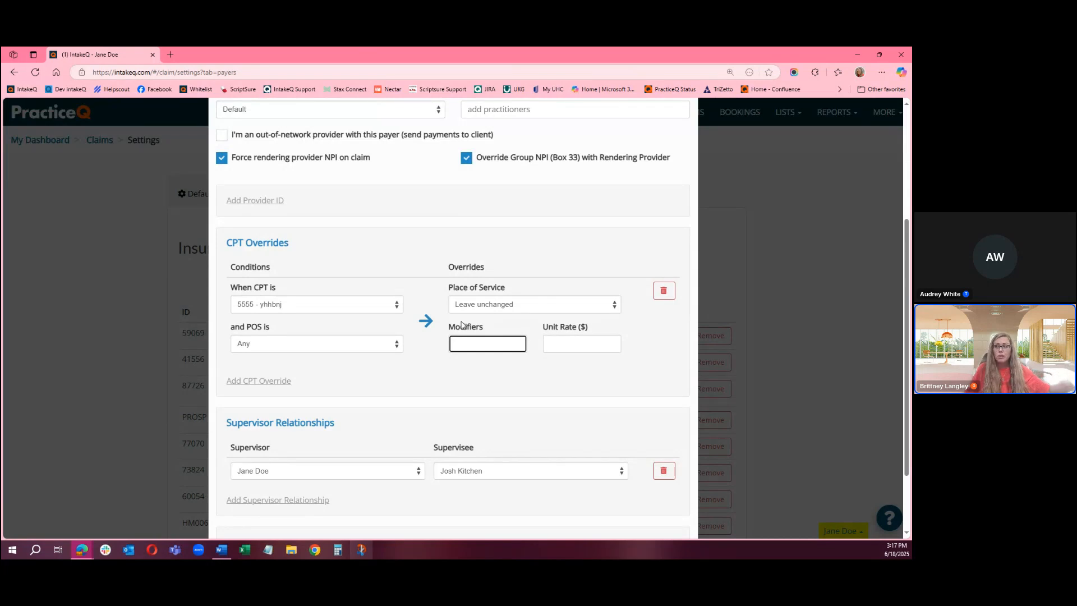
click(348, 311)
click(321, 346)
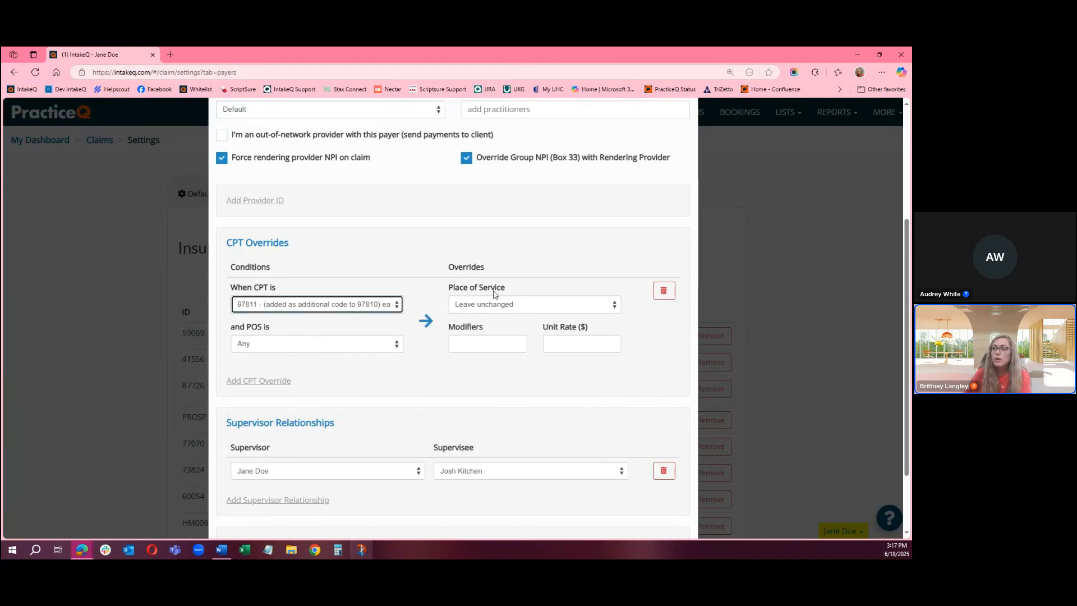
click(295, 347)
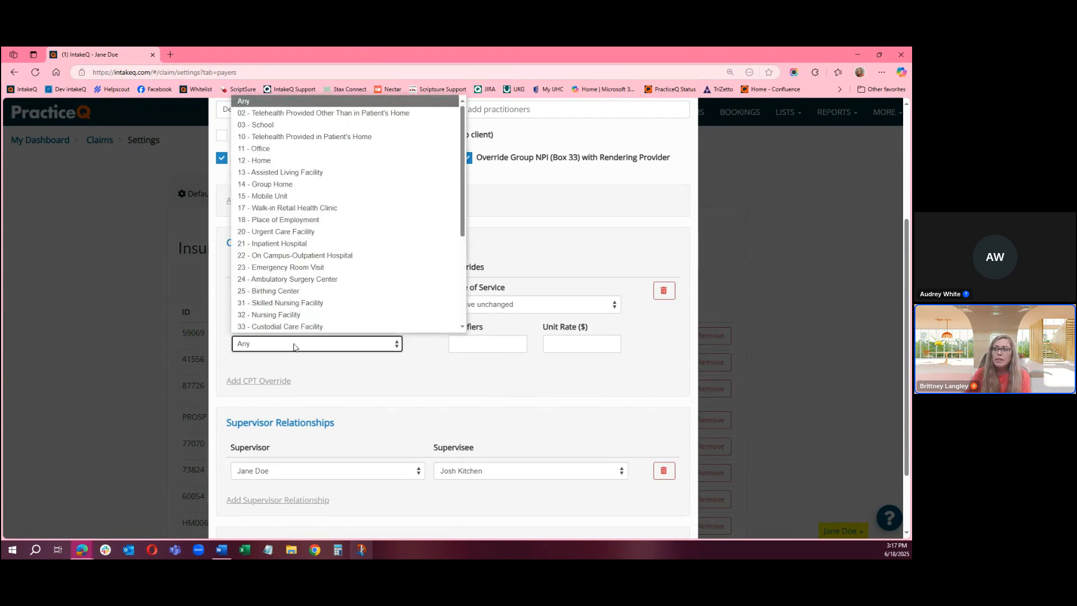
click(264, 148)
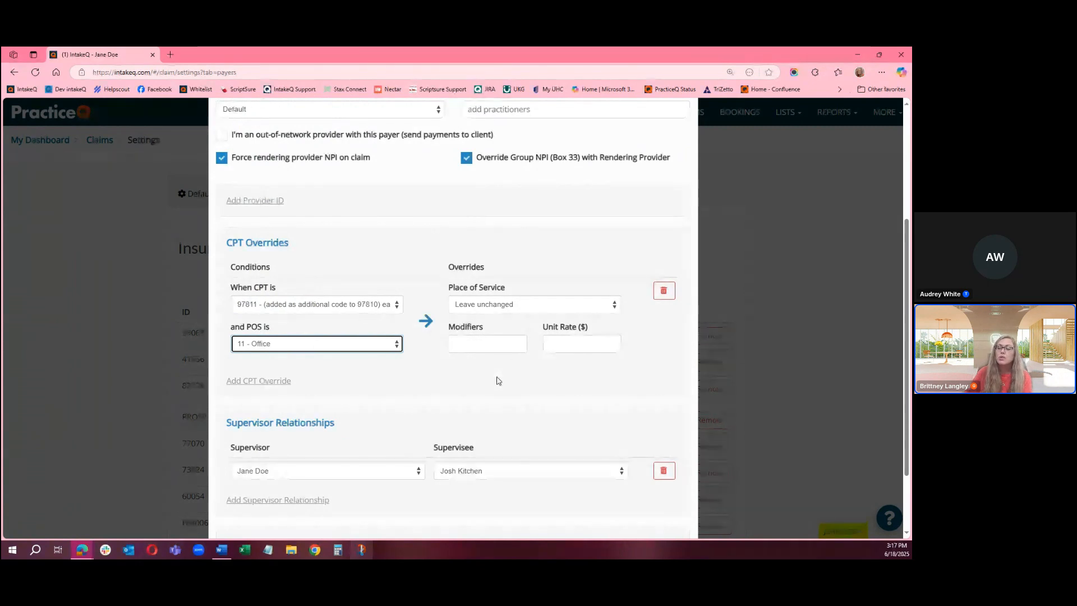
click(663, 290)
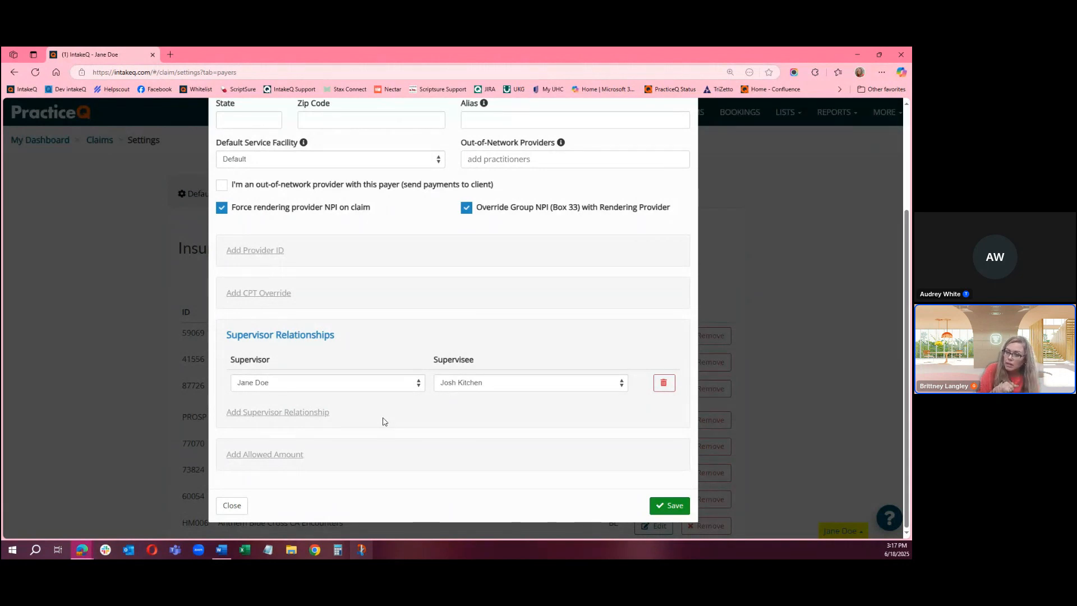
Remove the payer's supervisor relationship entry and draft an allowed amount for CPT 97810, checking its amount and provider options.
click(663, 387)
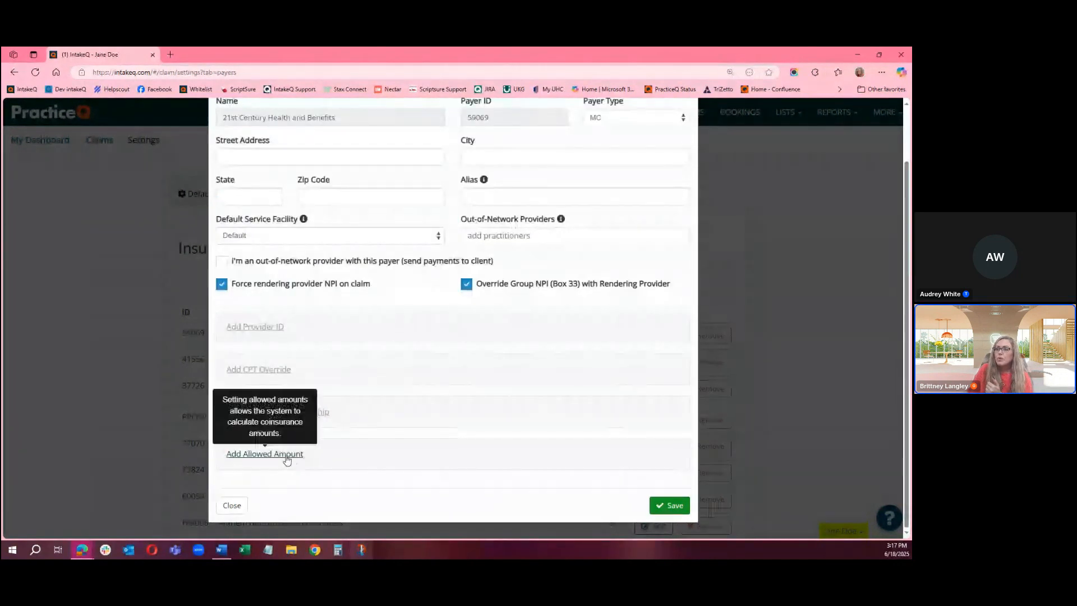
click(286, 458)
click(392, 428)
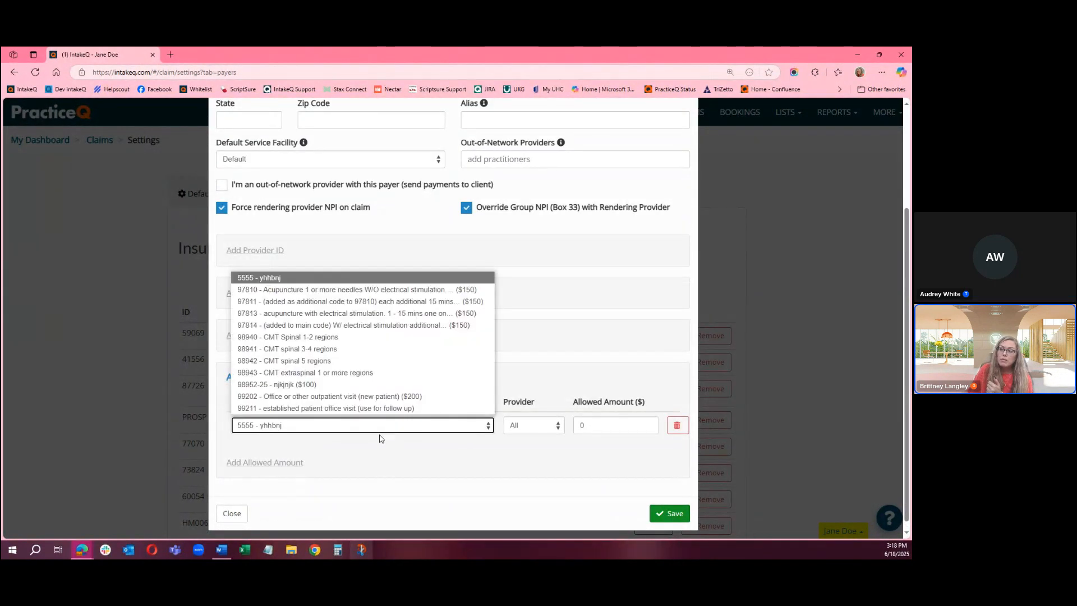
click(331, 290)
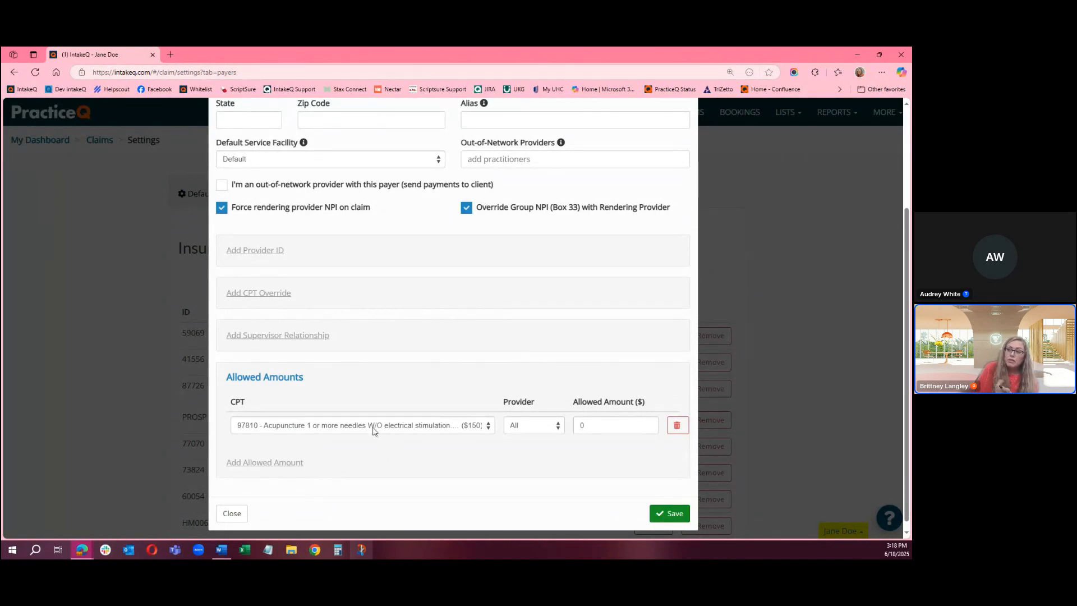
click(593, 428)
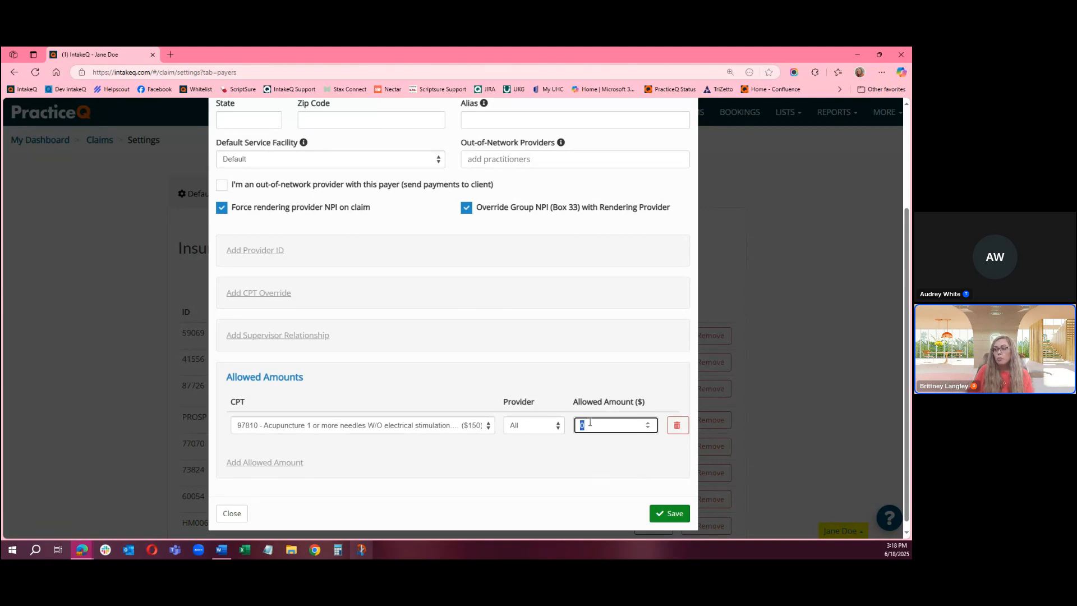
click(585, 464)
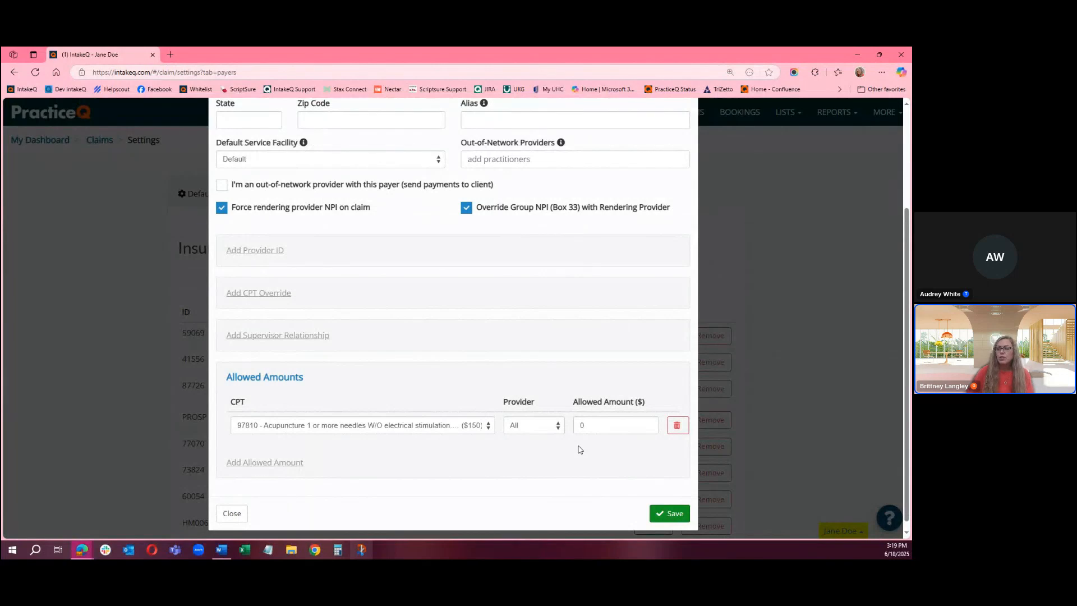
click(513, 426)
click(386, 446)
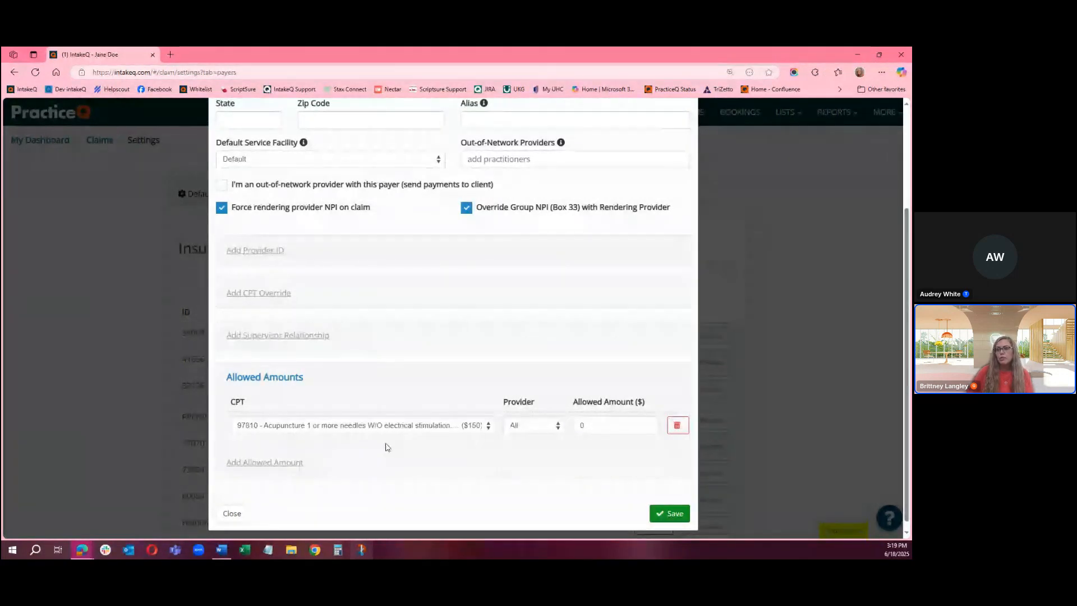
Add two more blank allowed amount rows to the payer, and close it without saving.
click(280, 464)
click(281, 500)
scroll(497, 488, down, 3)
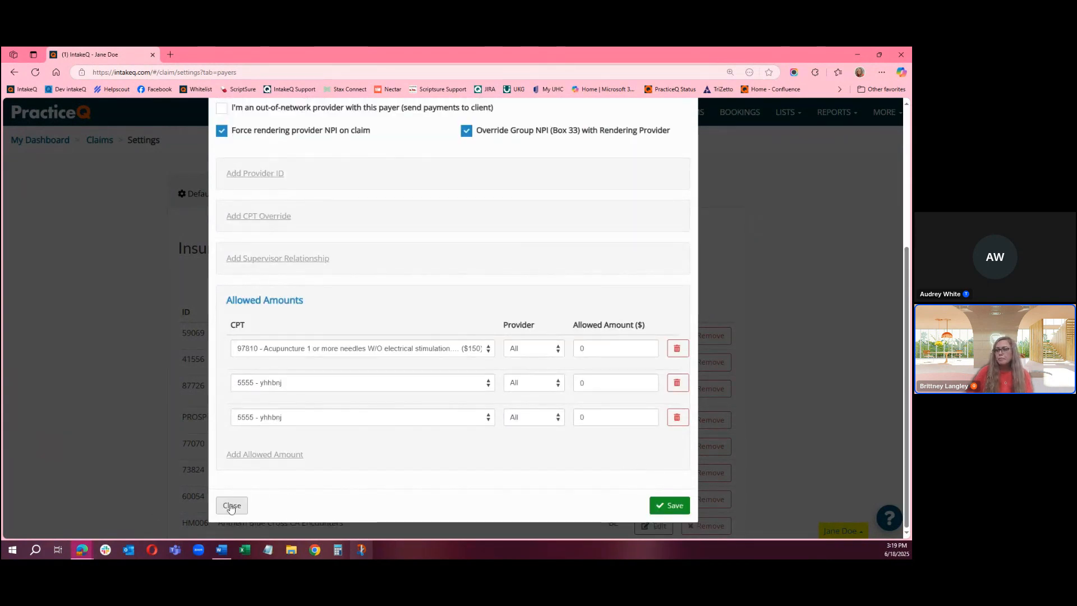
scroll(263, 502, up, 4)
scroll(264, 488, down, 4)
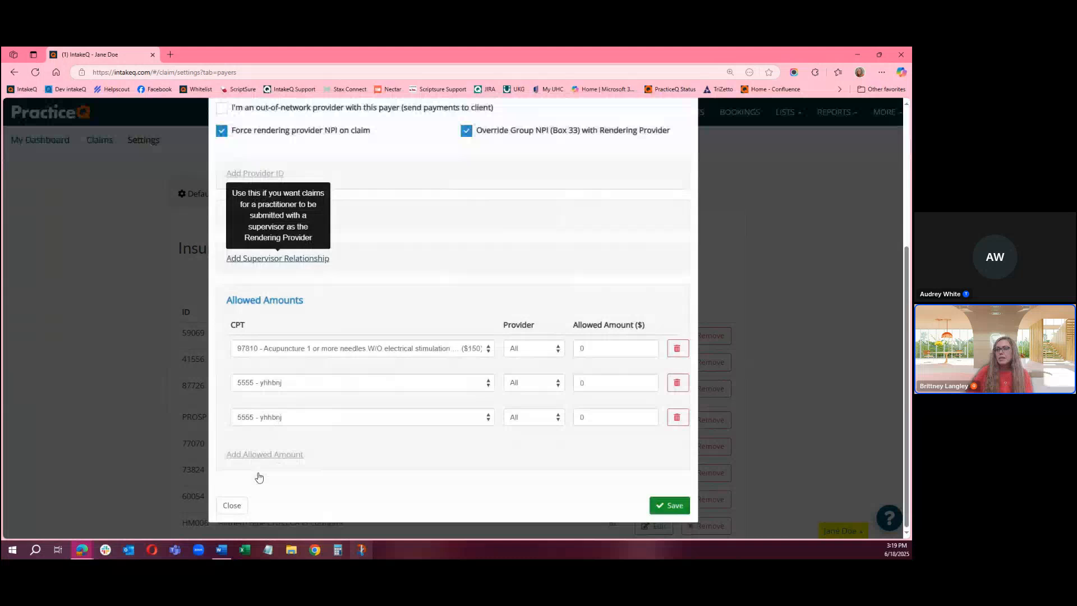
click(232, 514)
click(504, 129)
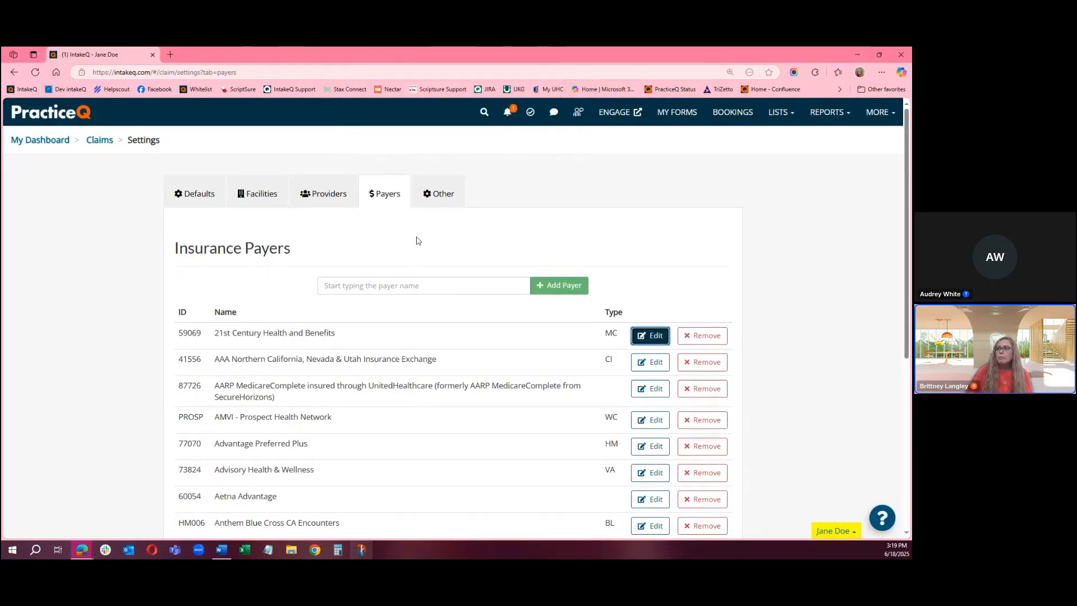
Look through the insurance payers list down to the Test test entry and the option for adding a custom payer.
scroll(197, 415, down, 5)
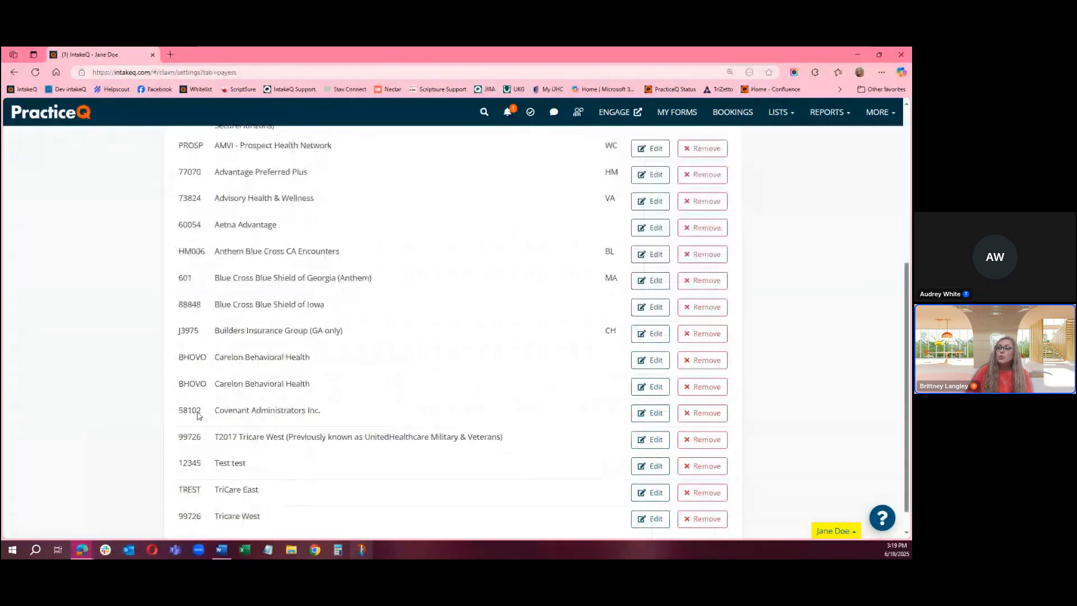
scroll(197, 415, down, 1)
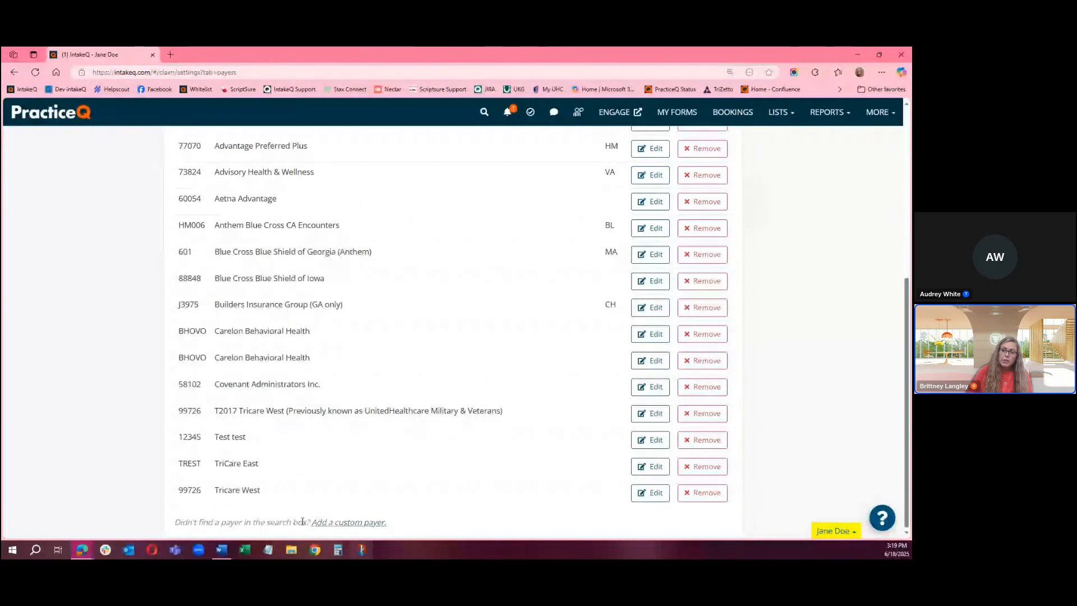
drag(264, 440, 170, 443)
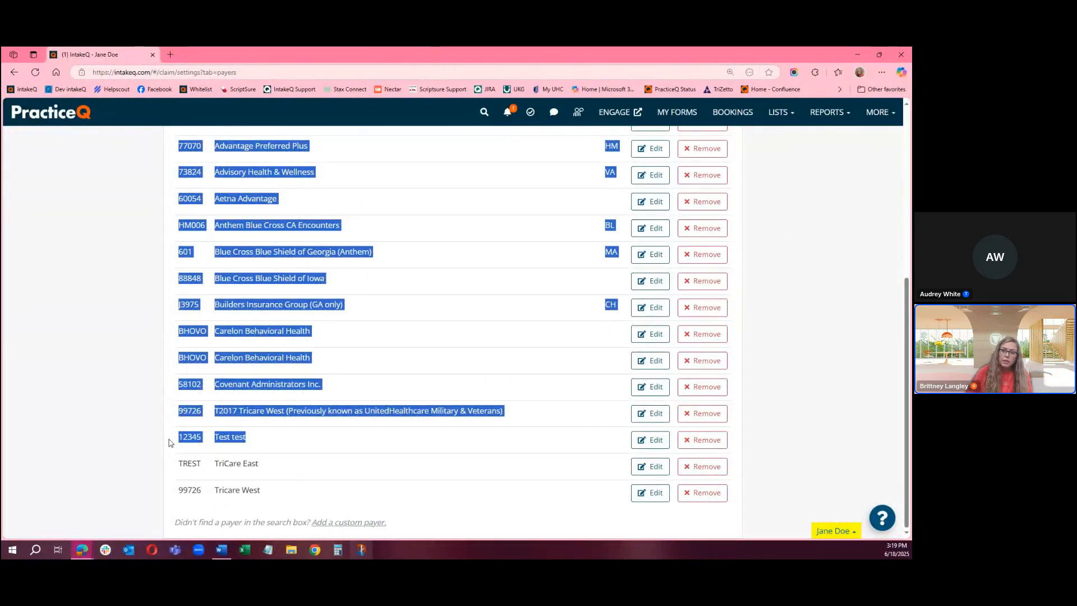
click(170, 443)
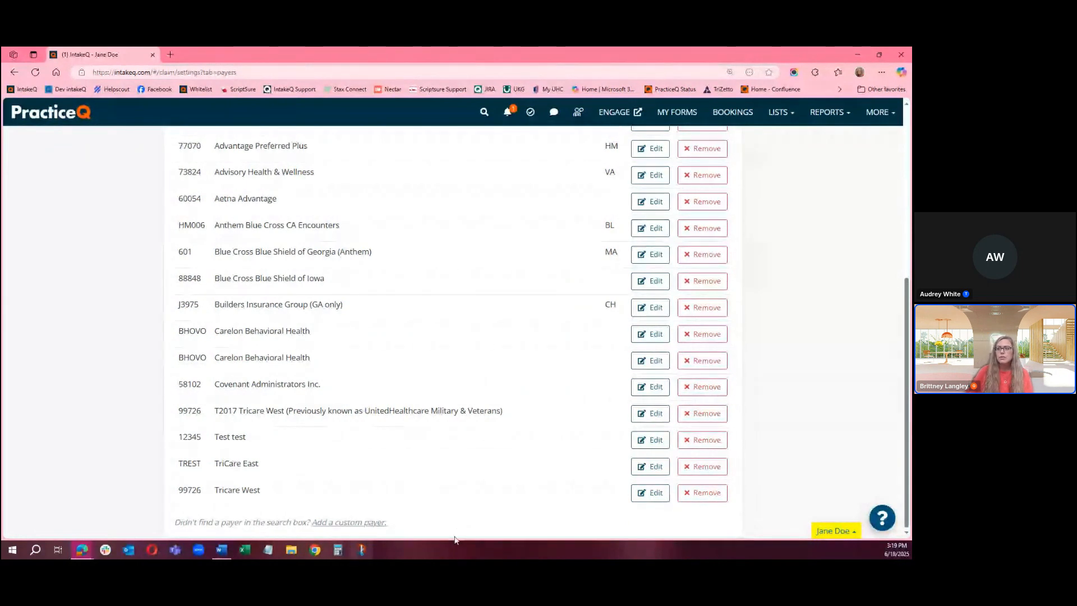
scroll(490, 485, up, 5)
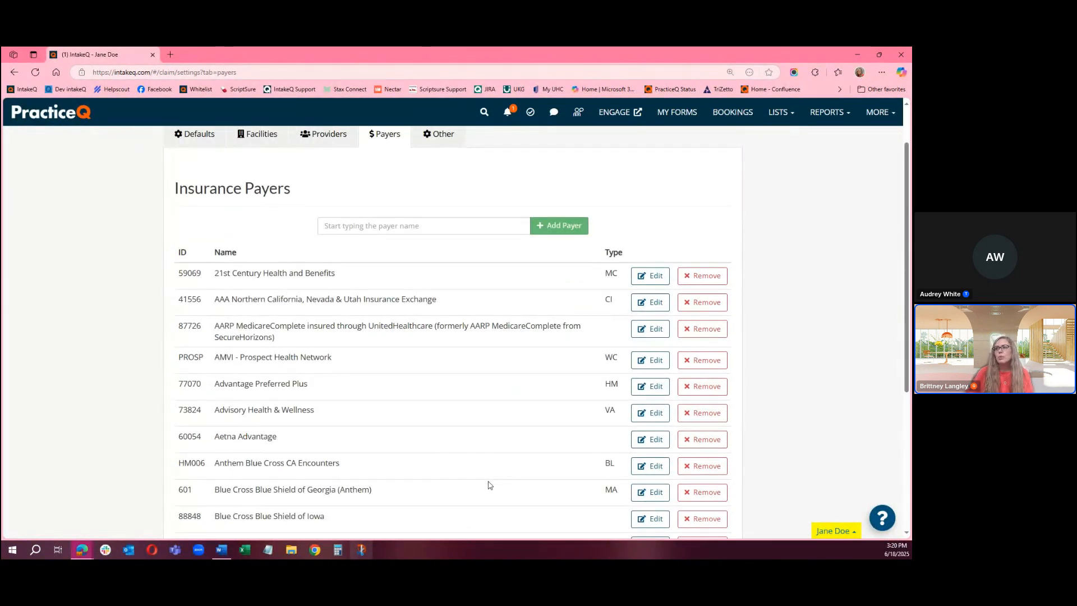
scroll(489, 485, up, 1)
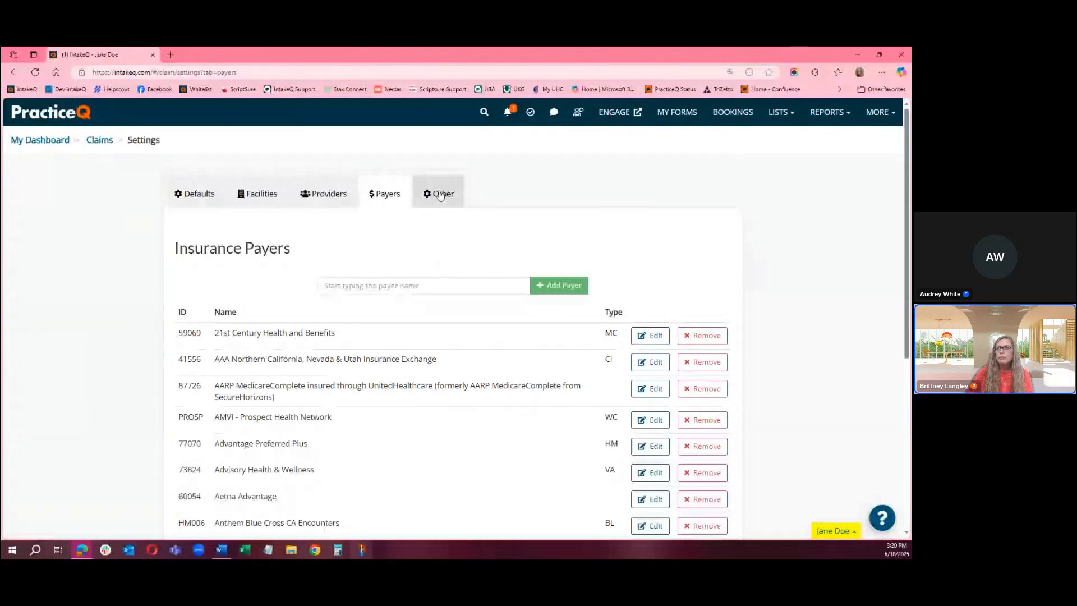
Review the other claim settings, checking the invoicing choices for a posted claim payment with and without an existing invoice.
click(441, 195)
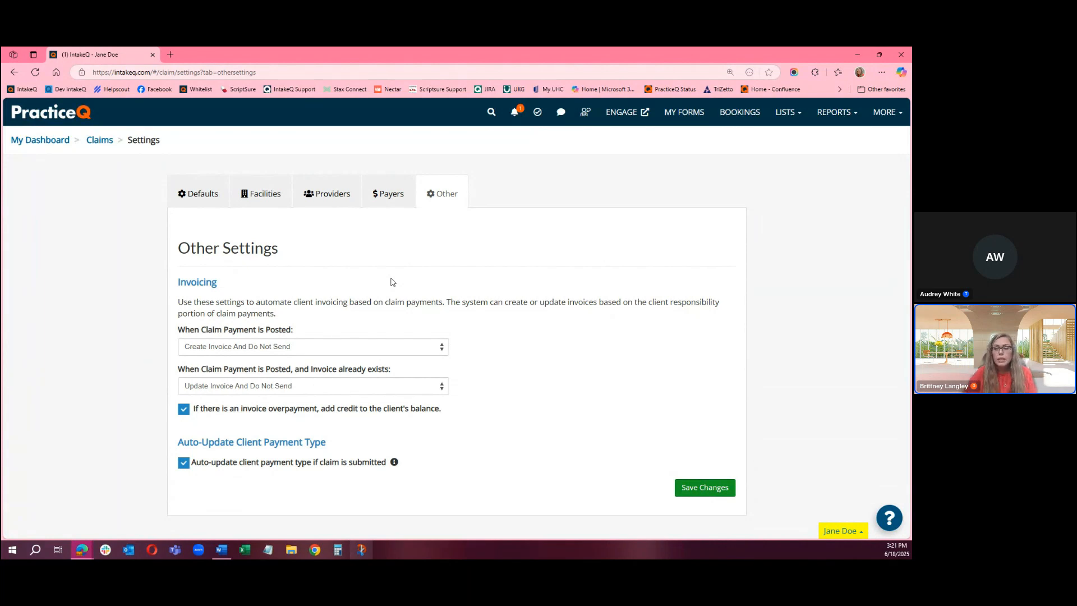
click(331, 346)
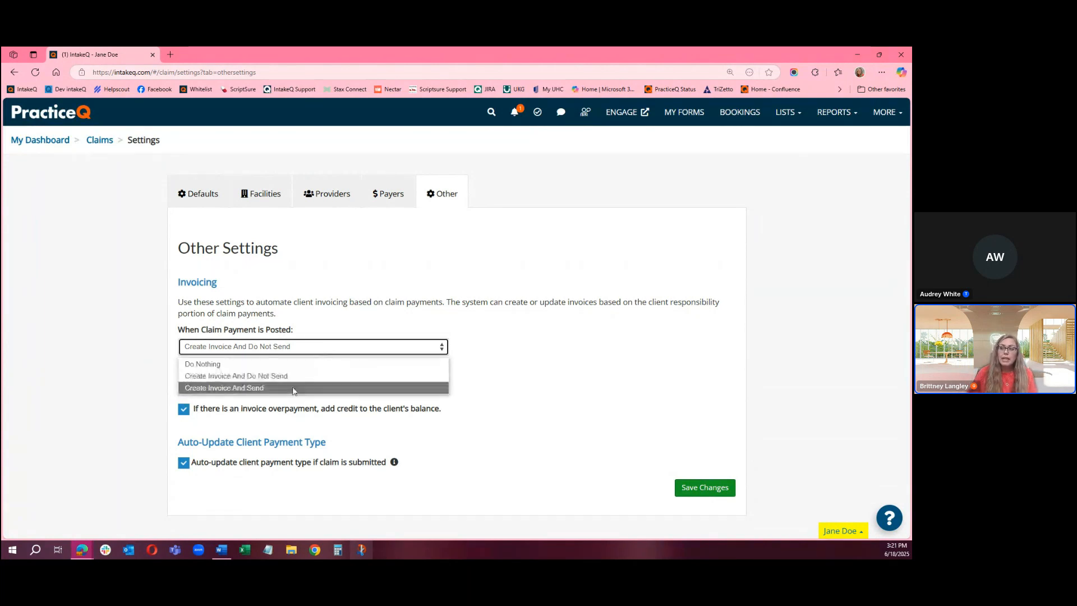
click(334, 329)
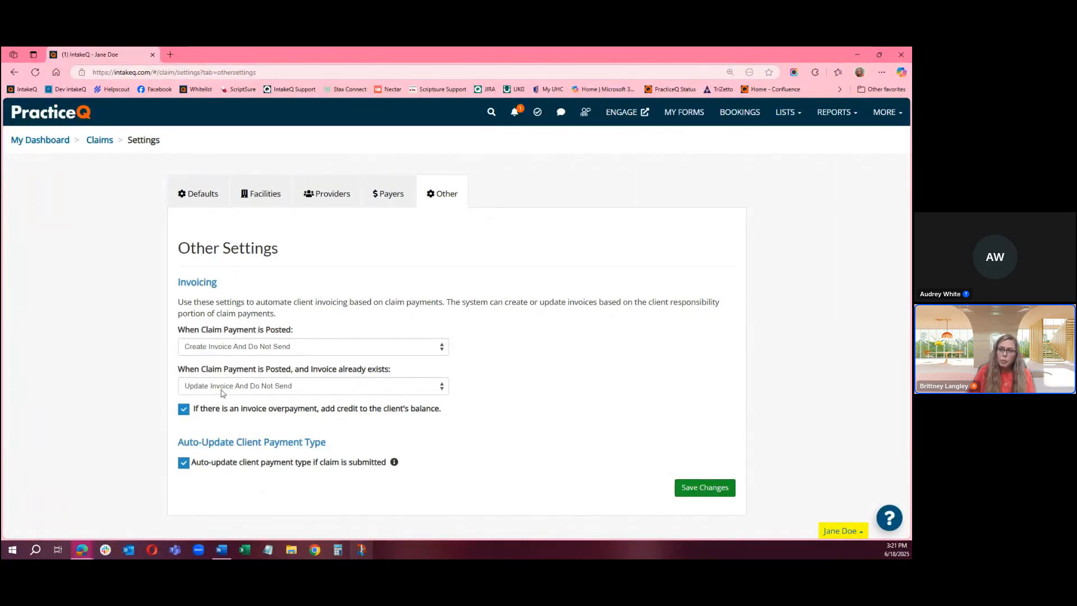
click(219, 386)
click(218, 385)
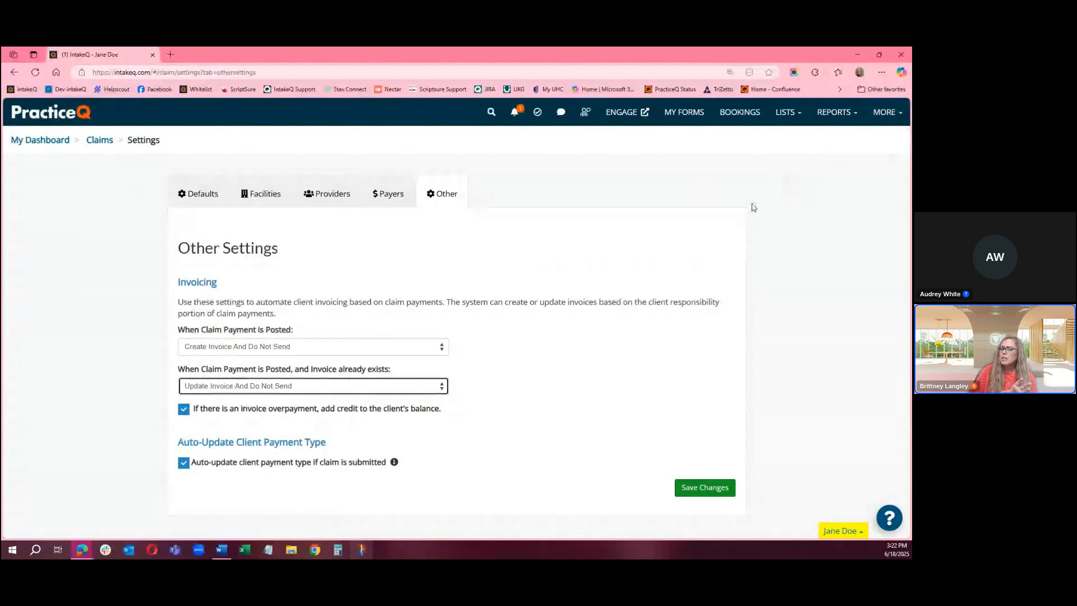
Open the superbill section of the invoice settings and find the diagnosis and procedure code options.
click(788, 114)
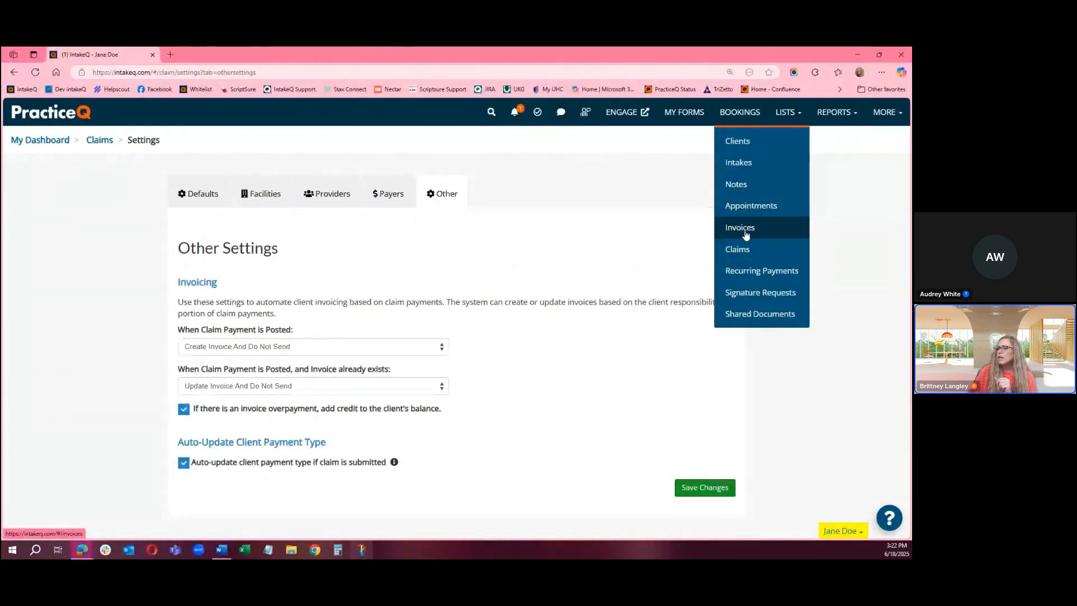
click(752, 226)
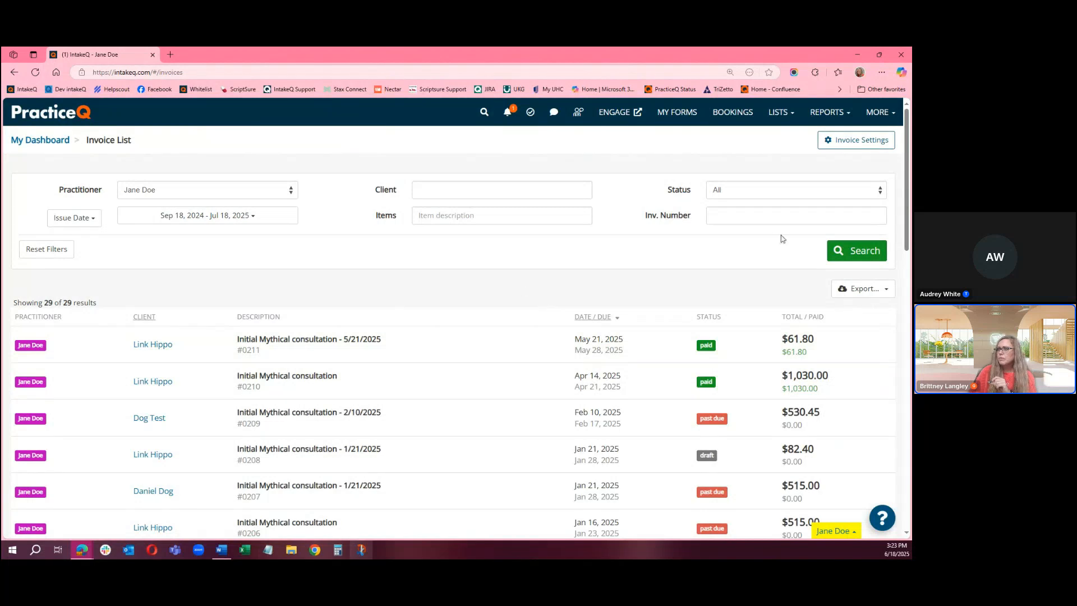
click(866, 142)
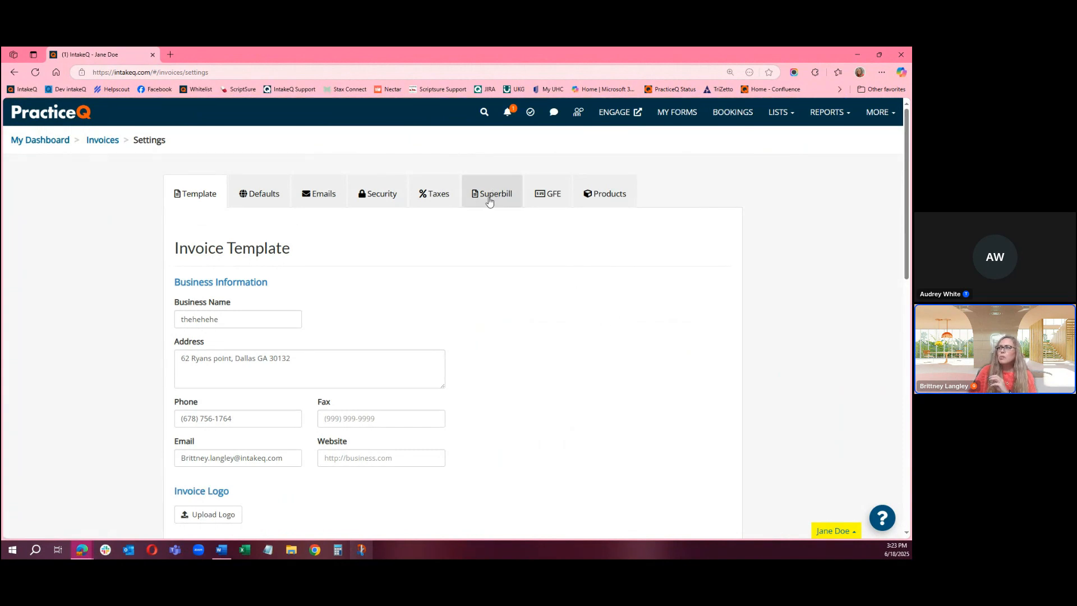
click(489, 201)
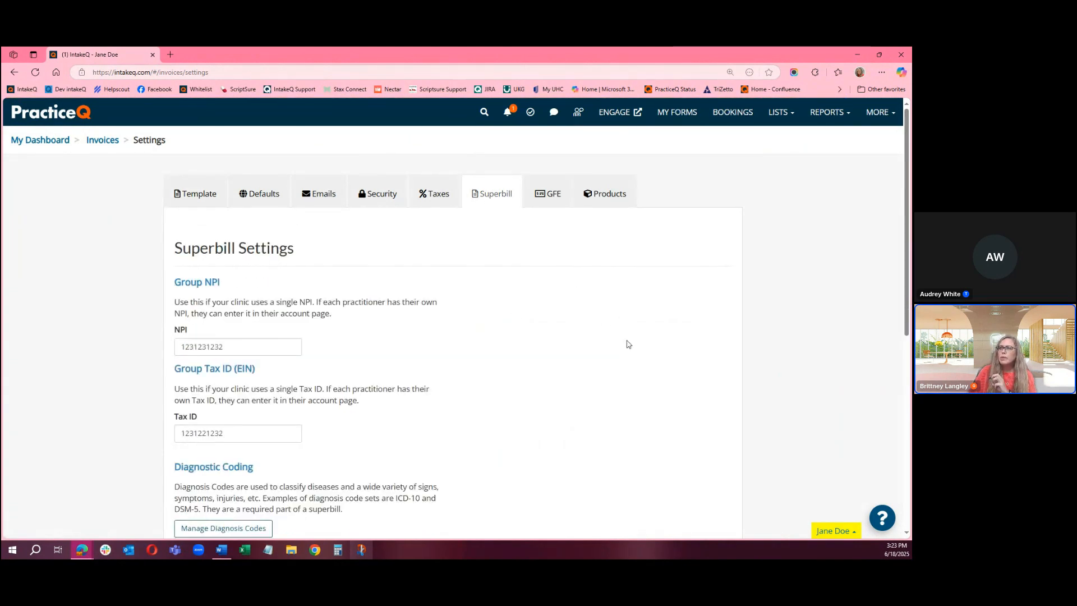
scroll(413, 346, down, 2)
scroll(413, 346, down, 1)
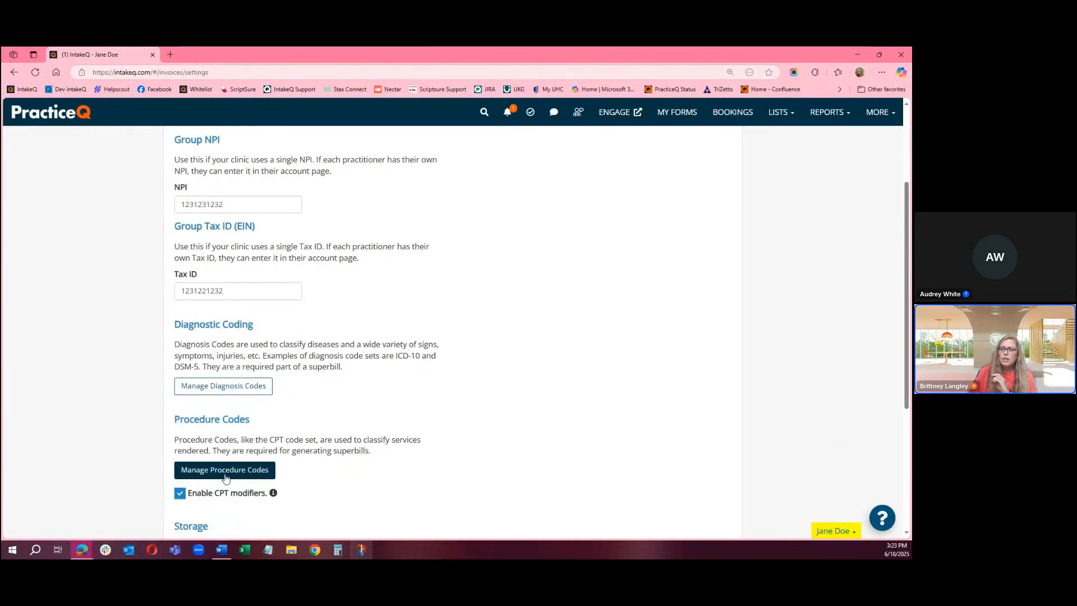
Review the diagnostic code list with its upload option and blank new-code form, and close it without adding a code.
click(240, 387)
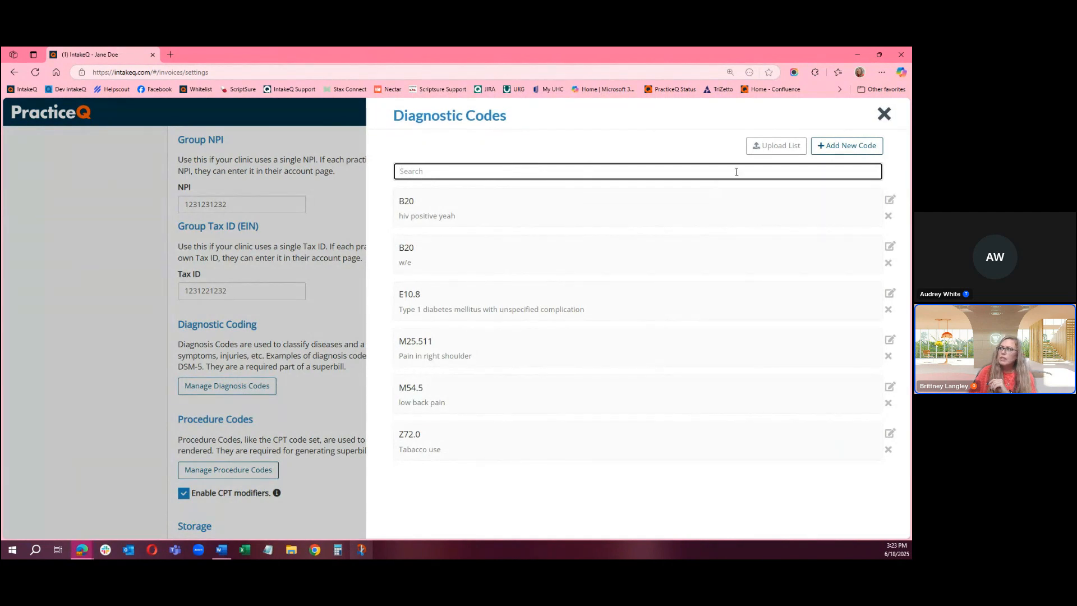
mouse_move(763, 149)
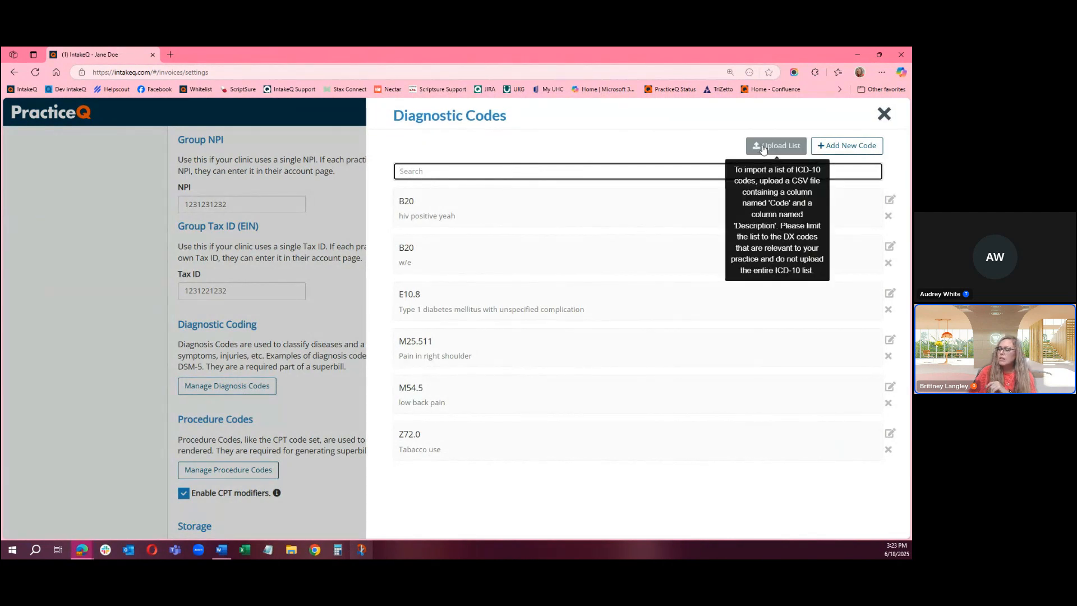
click(850, 148)
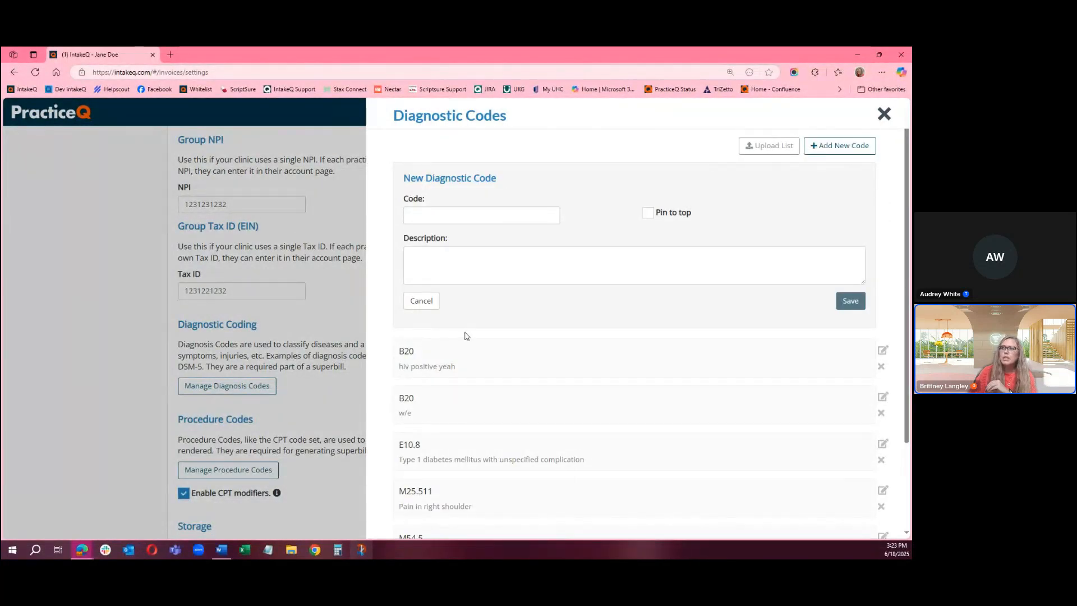
click(413, 303)
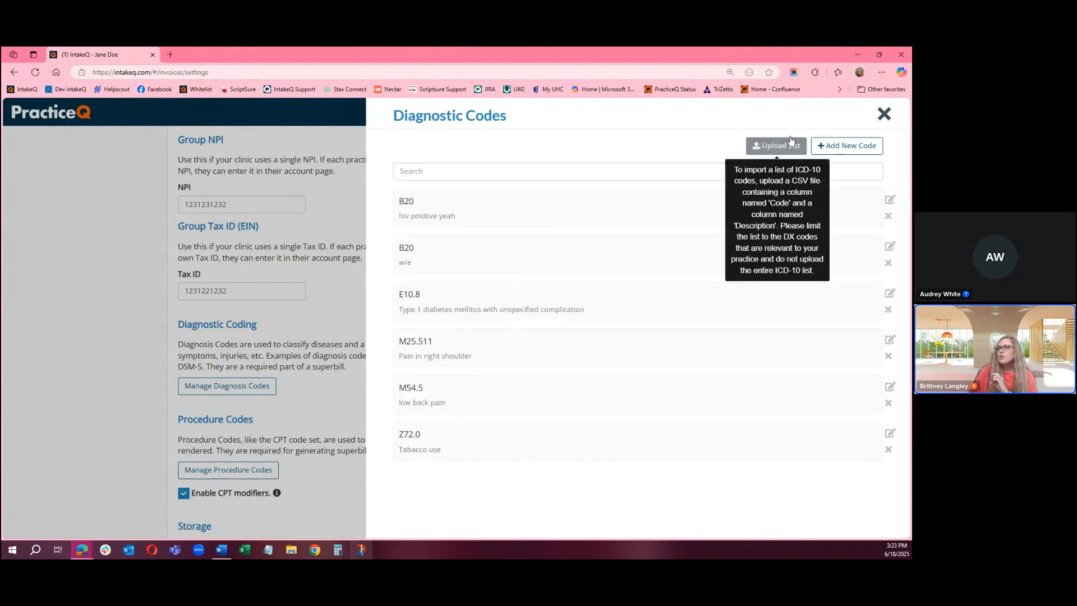
click(885, 116)
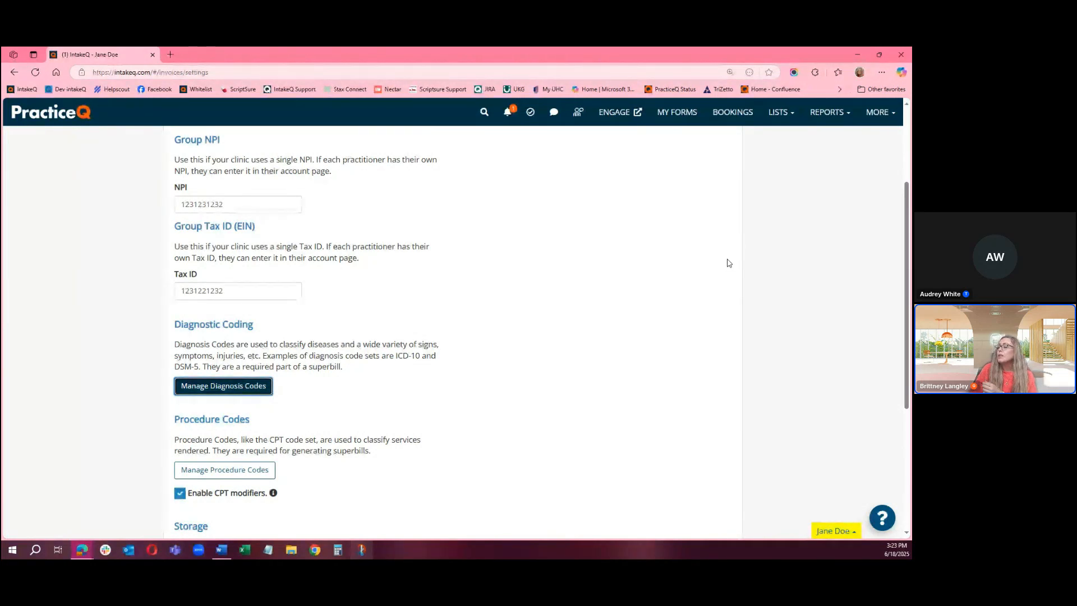
Open the CPT code settings of the Initial Mythical consultation service in the booking settings and review its place of service options.
click(734, 115)
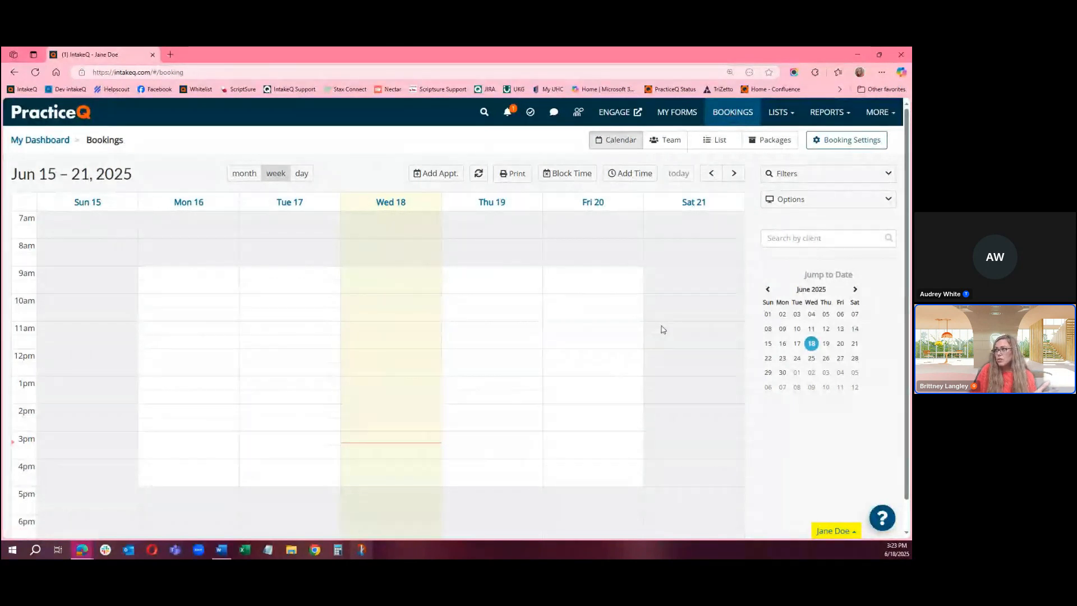
click(850, 143)
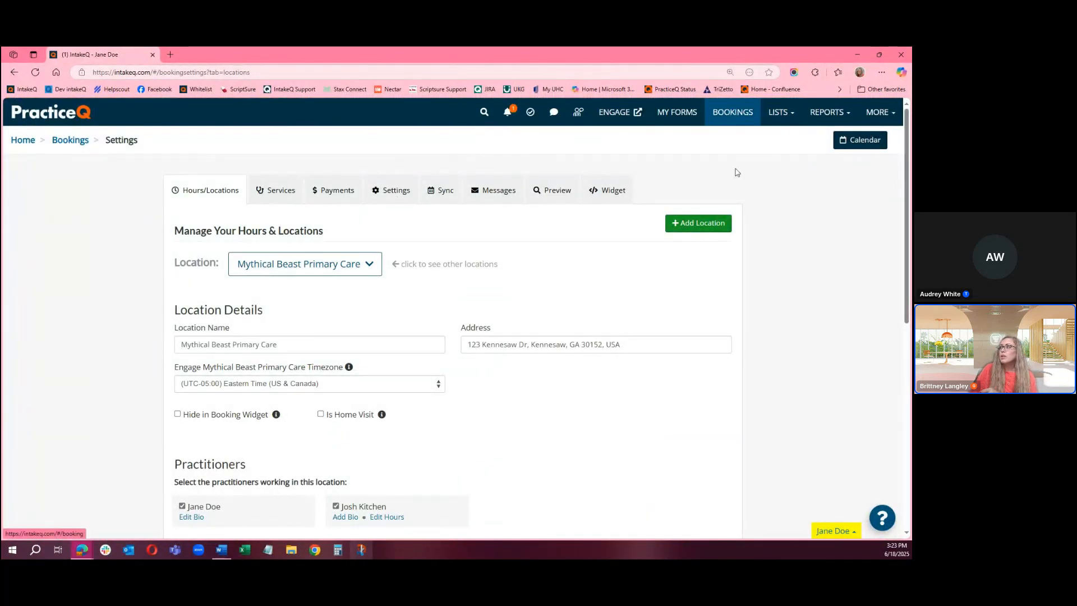
click(284, 204)
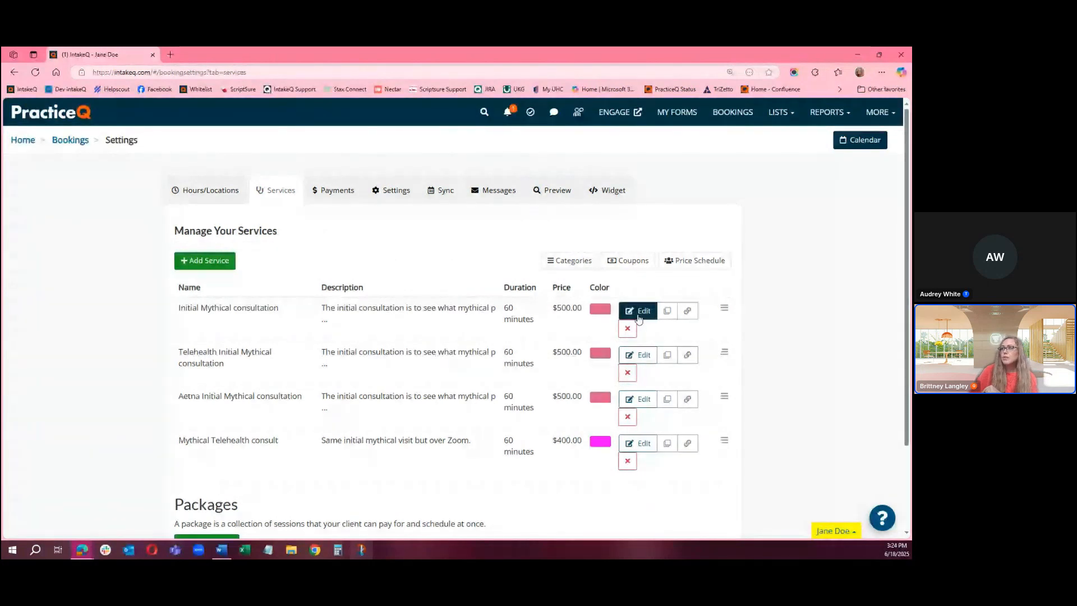
click(639, 312)
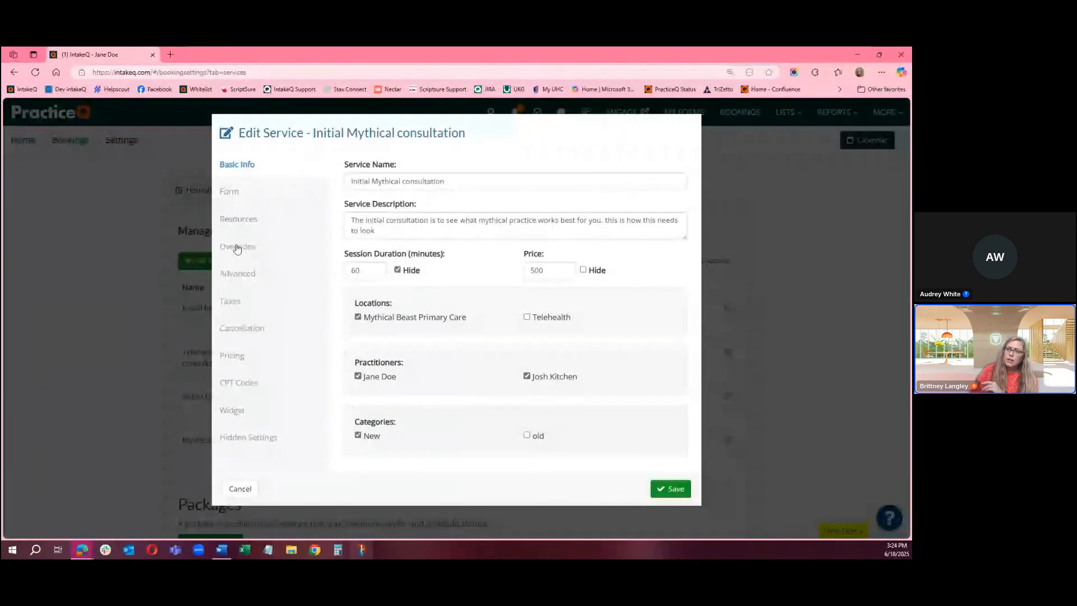
click(229, 385)
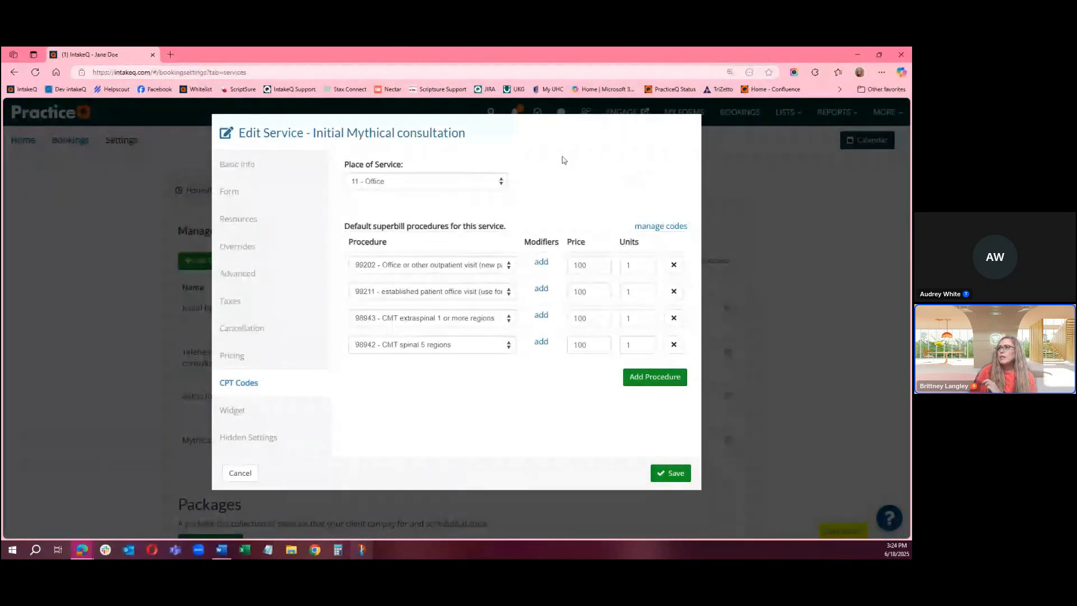
click(418, 185)
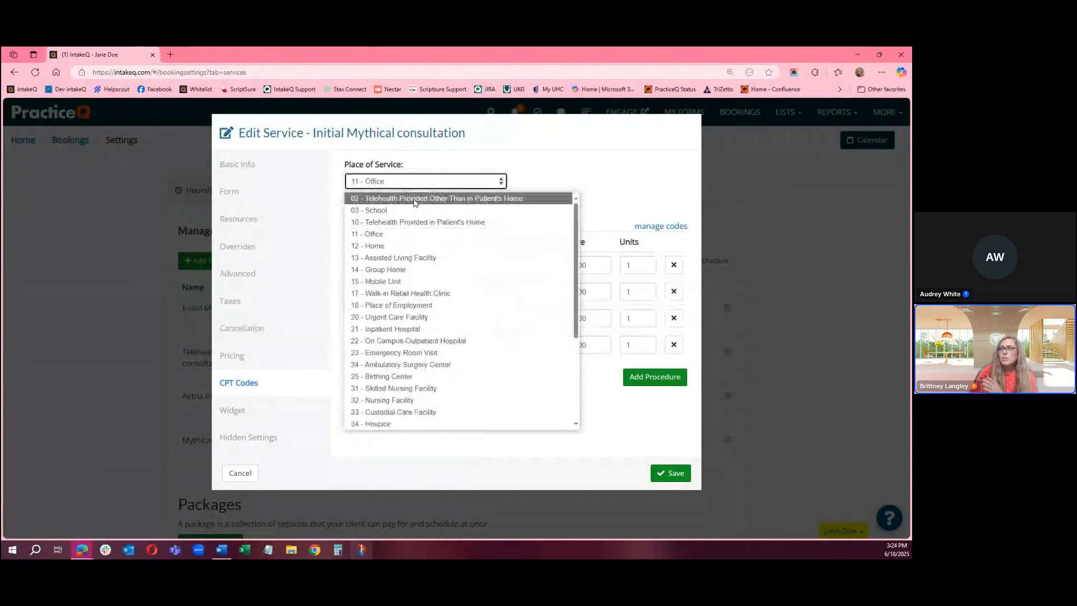
click(608, 171)
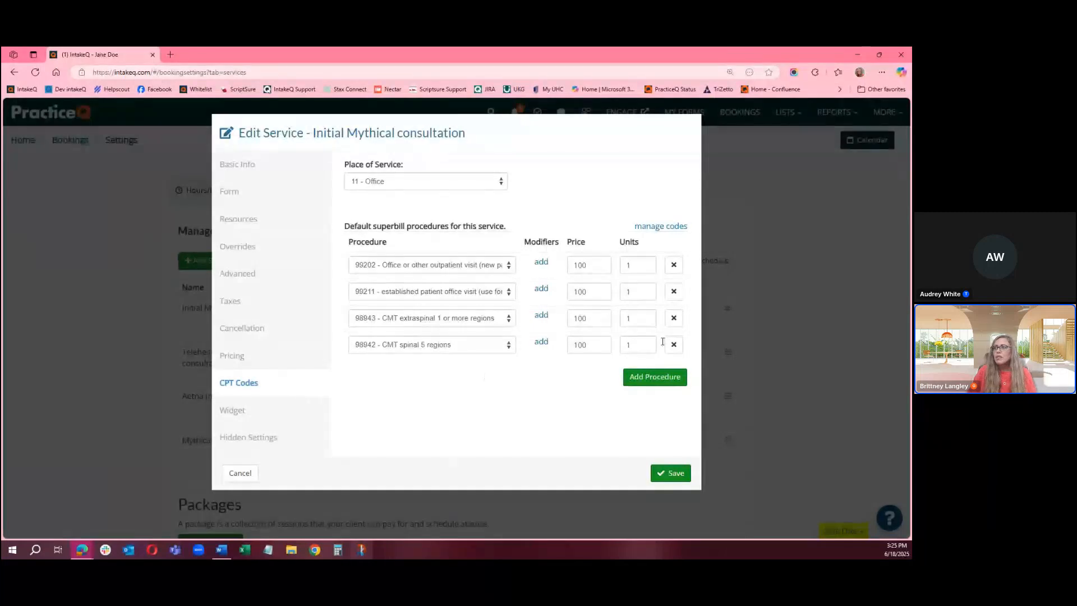
Look at the procedure code list and its search field from the service's CPT code settings, and close it.
click(661, 226)
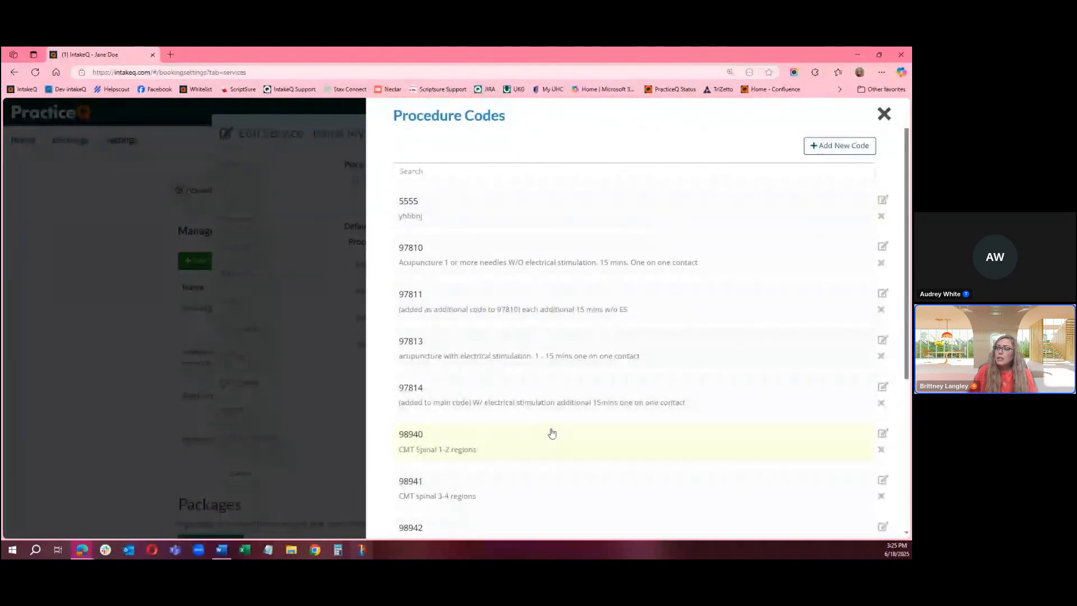
click(422, 171)
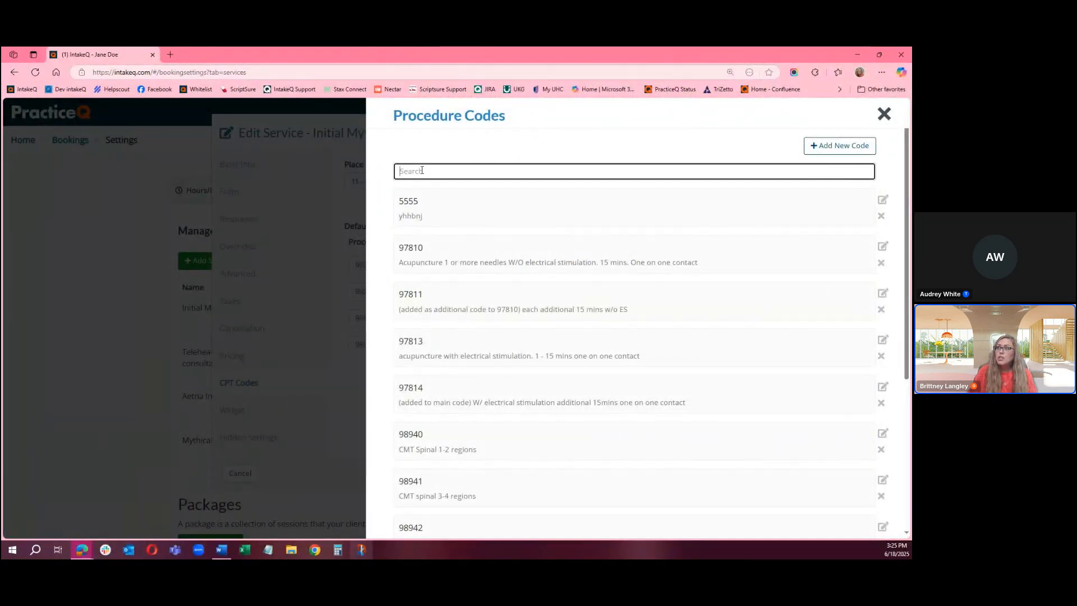
click(884, 114)
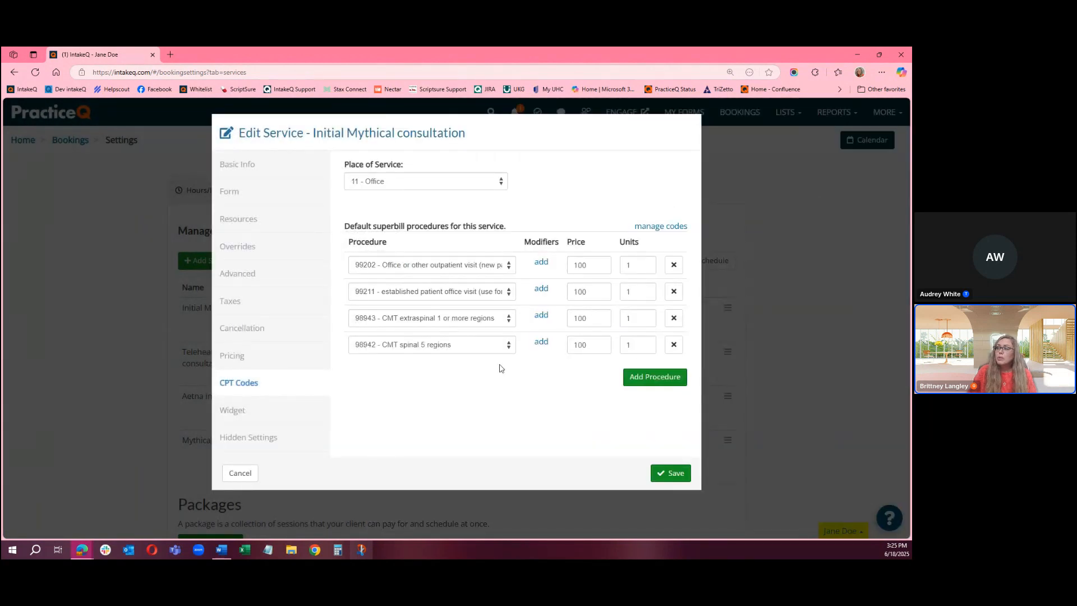
Check the procedure choices for the 98942 row, try removing that row, and cancel the service edit without saving.
click(445, 345)
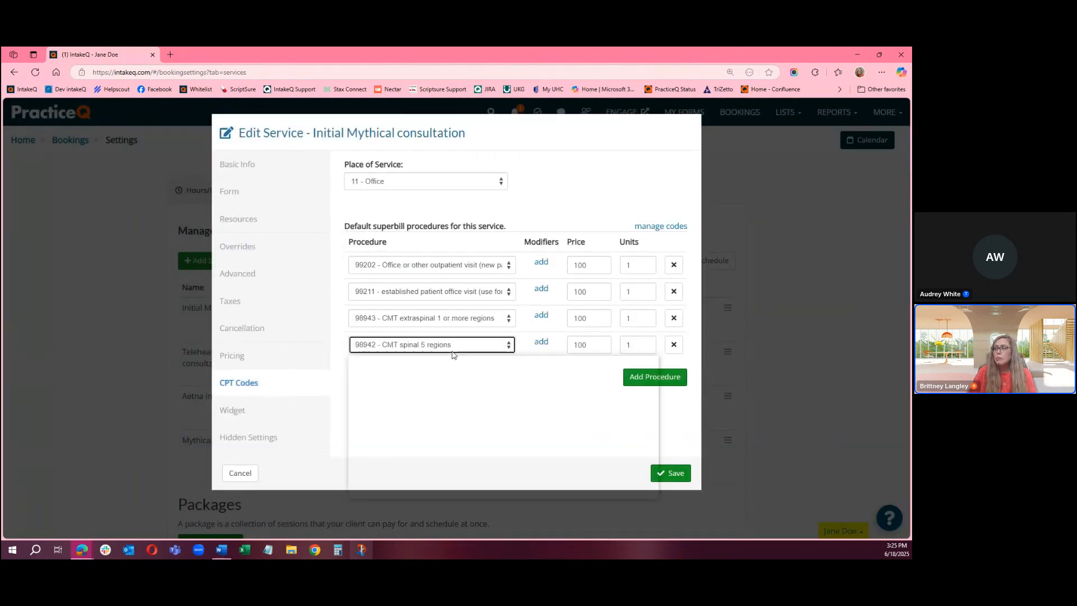
click(530, 211)
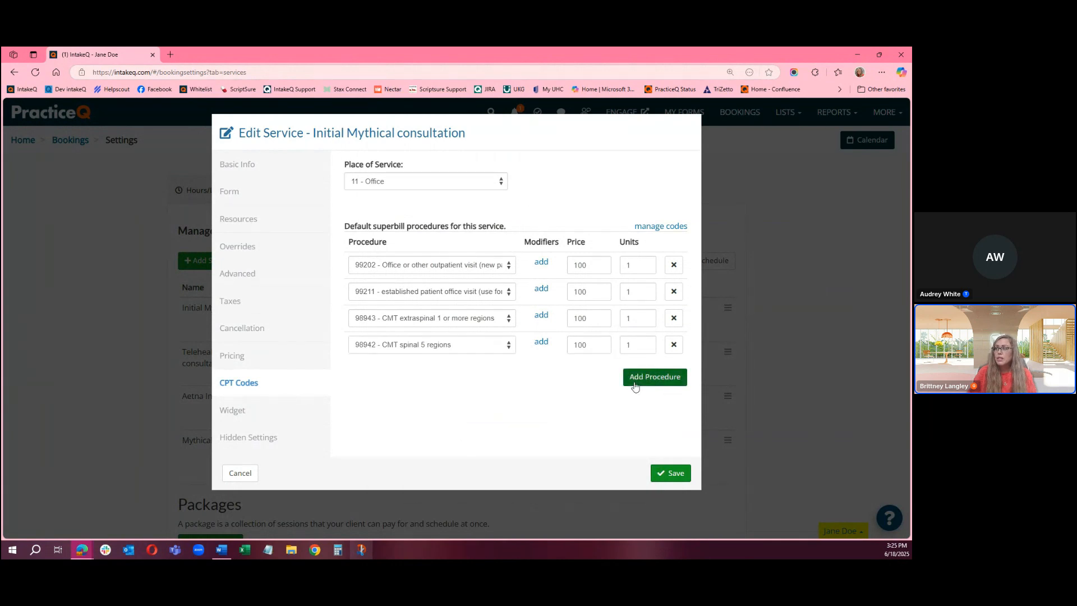
click(673, 345)
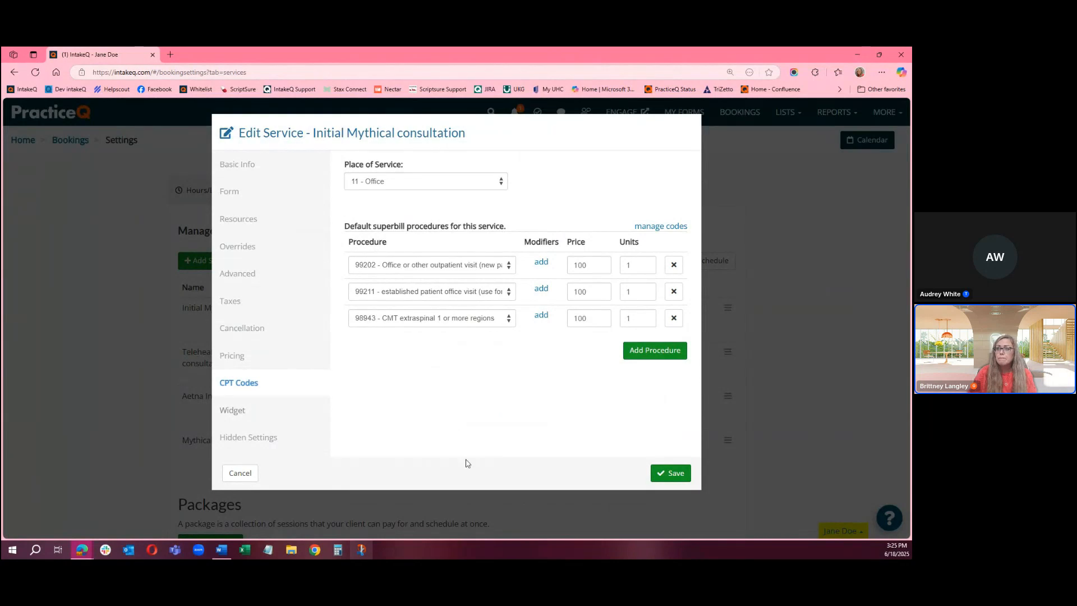
click(241, 473)
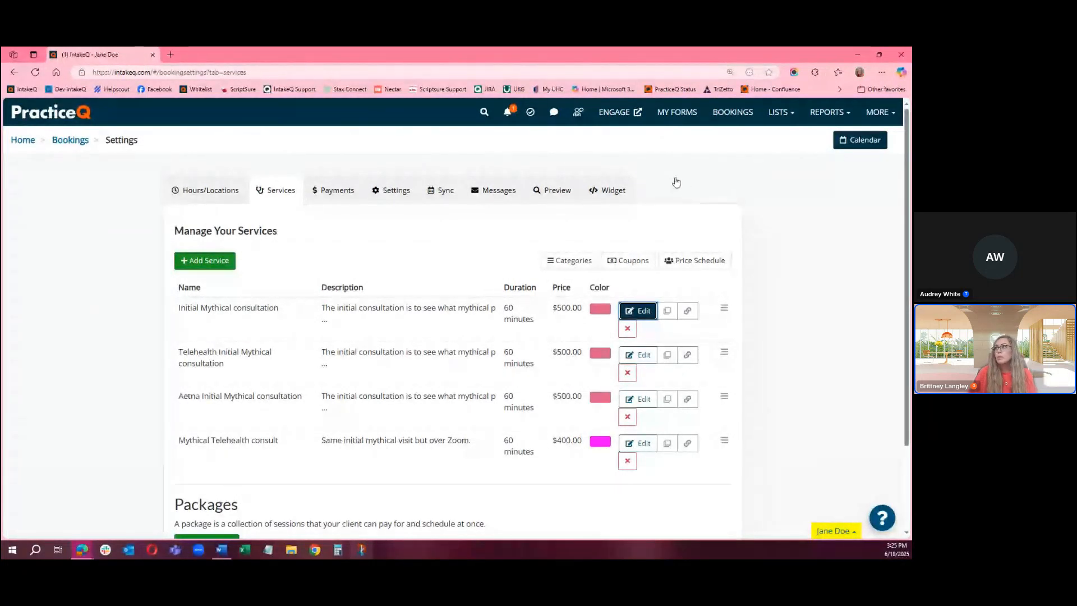
Add a new question of type Current Diagnosis to the Diagnosis note template.
click(668, 117)
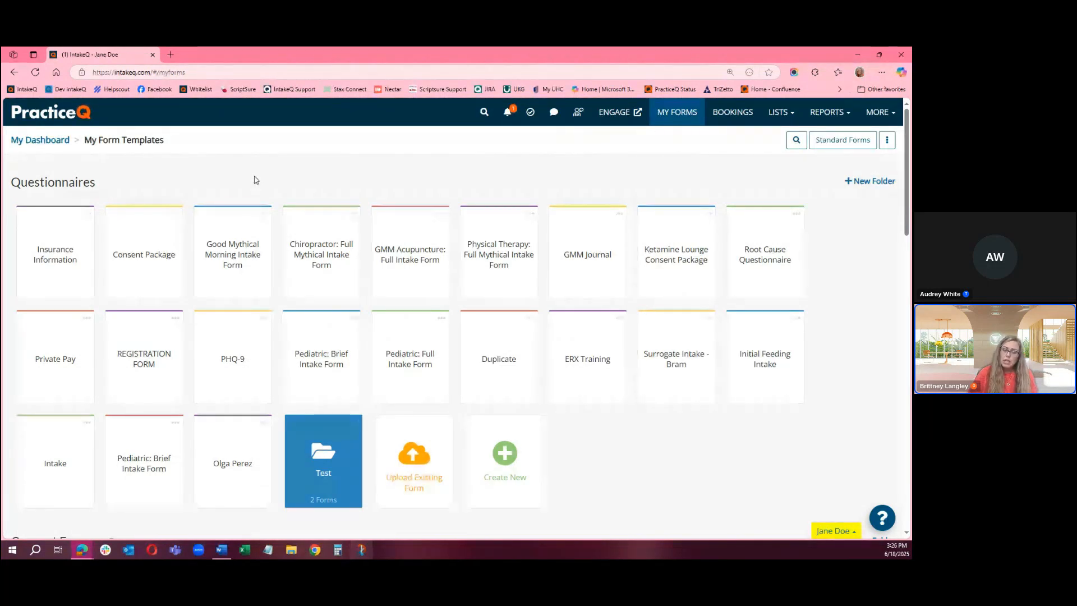
scroll(217, 197, down, 7)
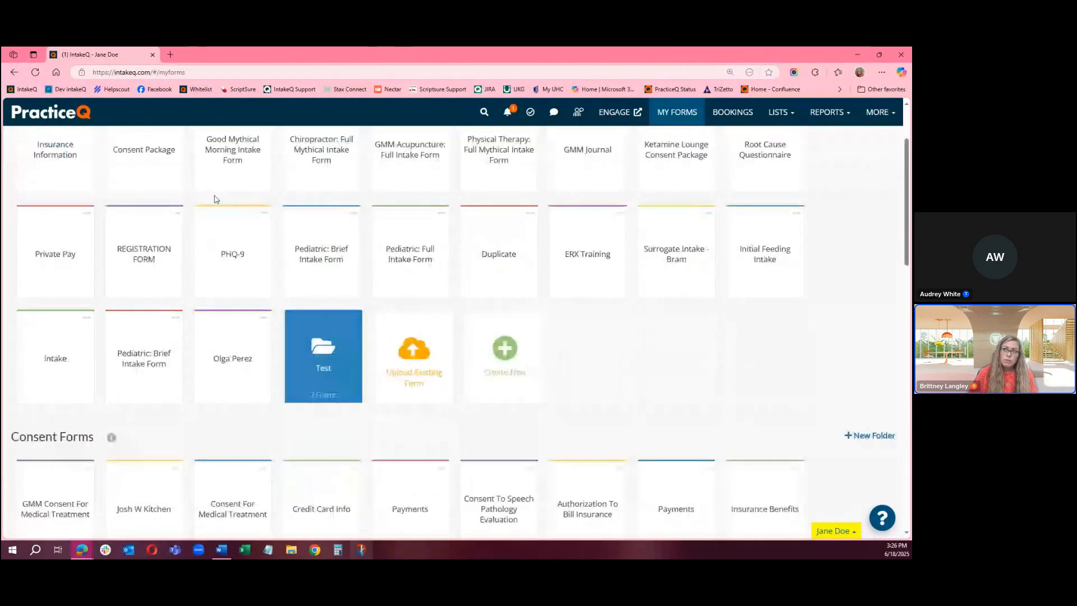
scroll(216, 197, down, 10)
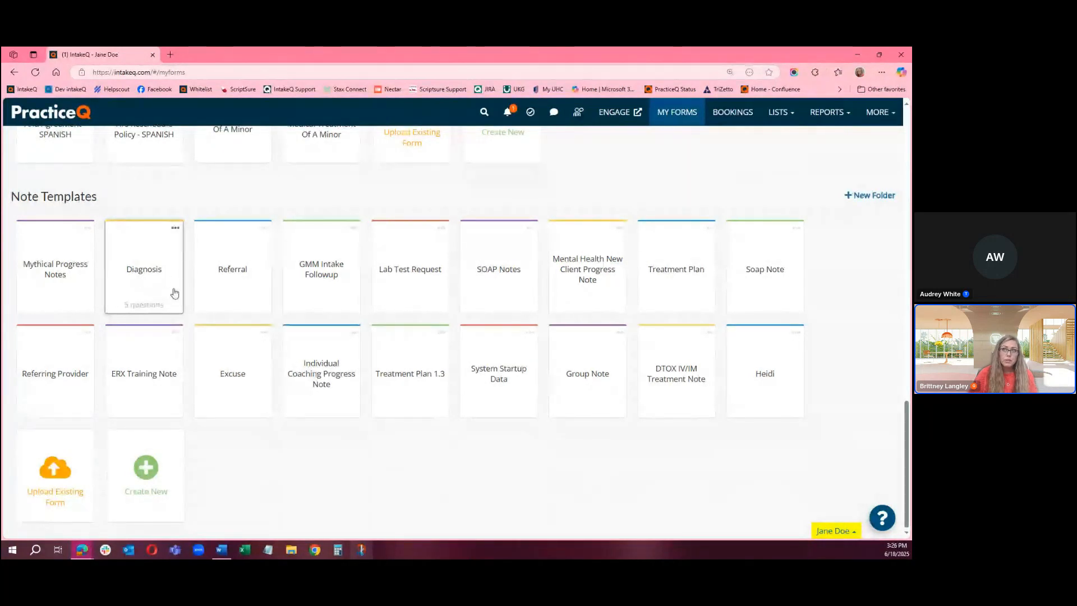
click(149, 273)
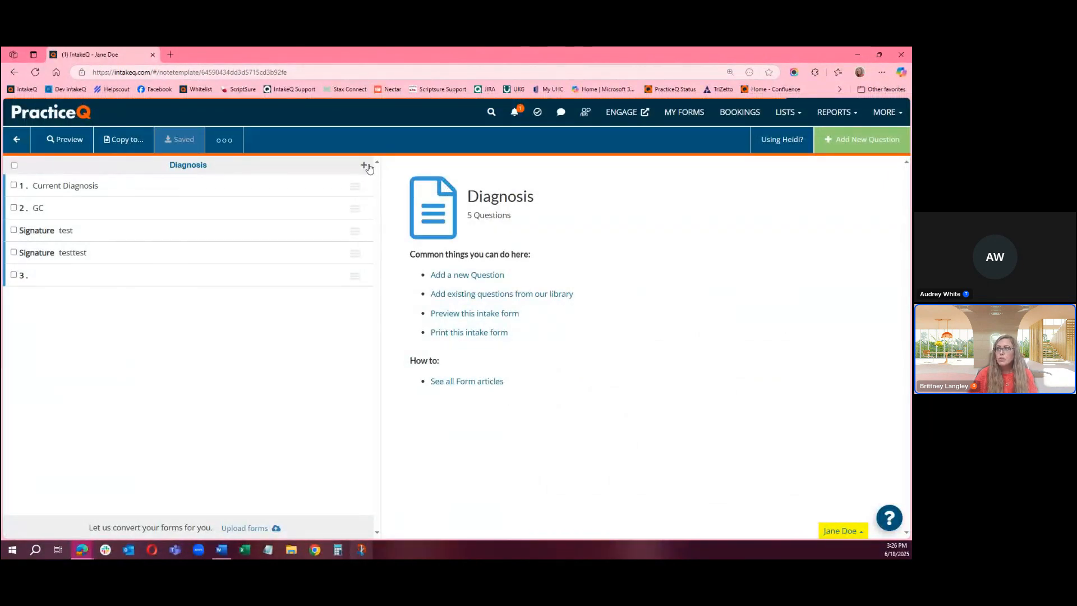
click(859, 141)
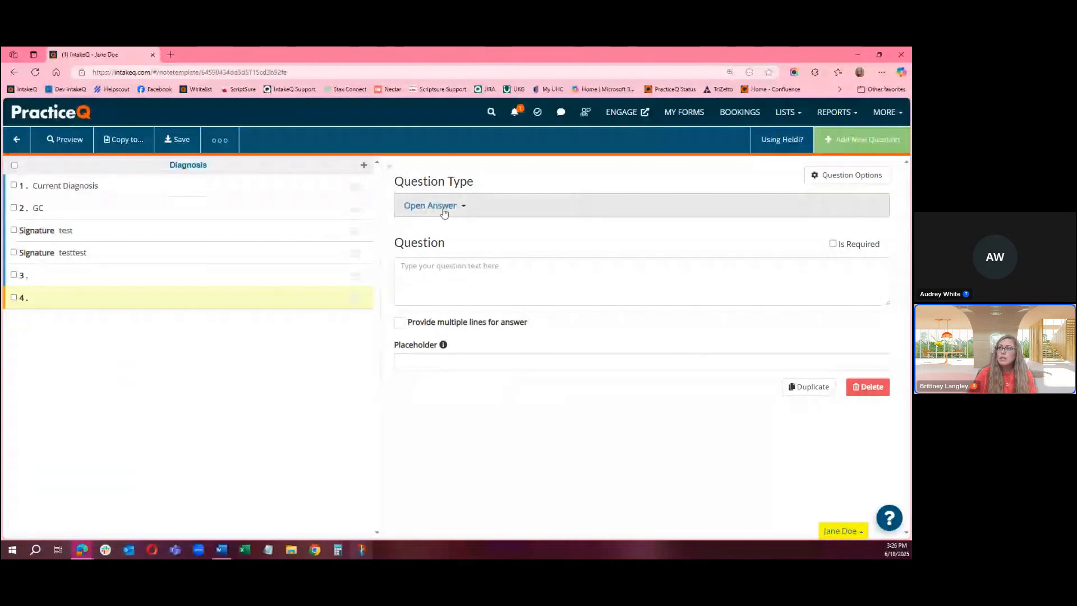
click(429, 206)
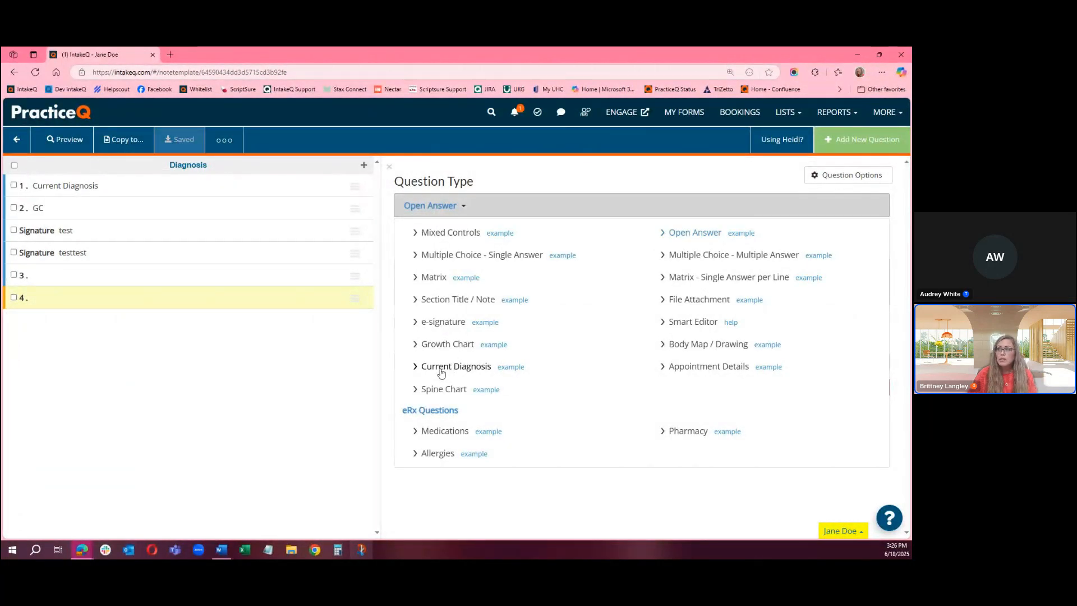
click(460, 368)
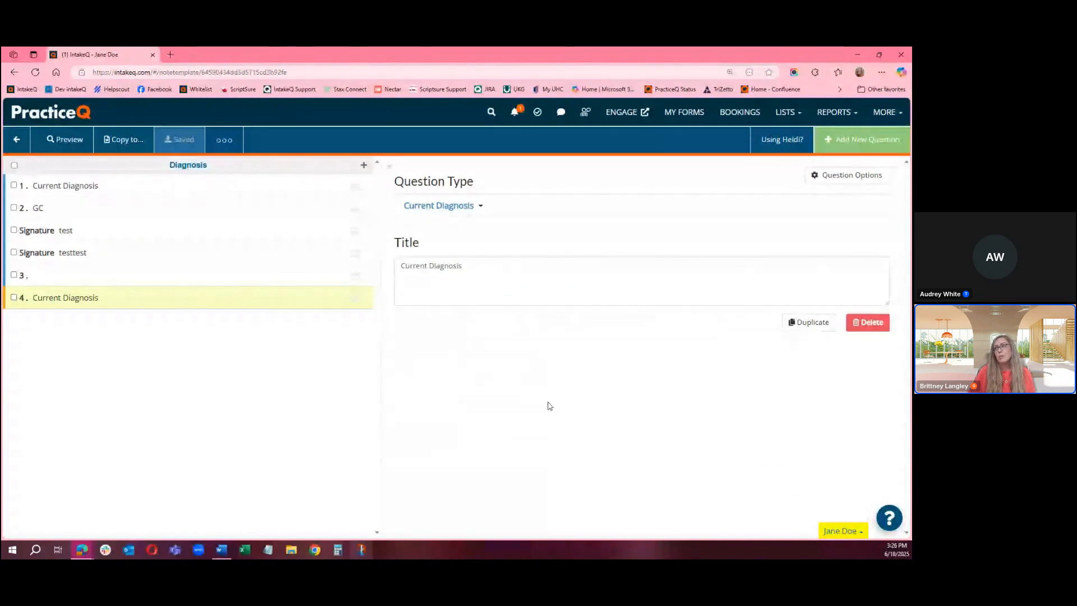
Open the Insurance Information questionnaire and add a primary insurance question to it.
click(15, 145)
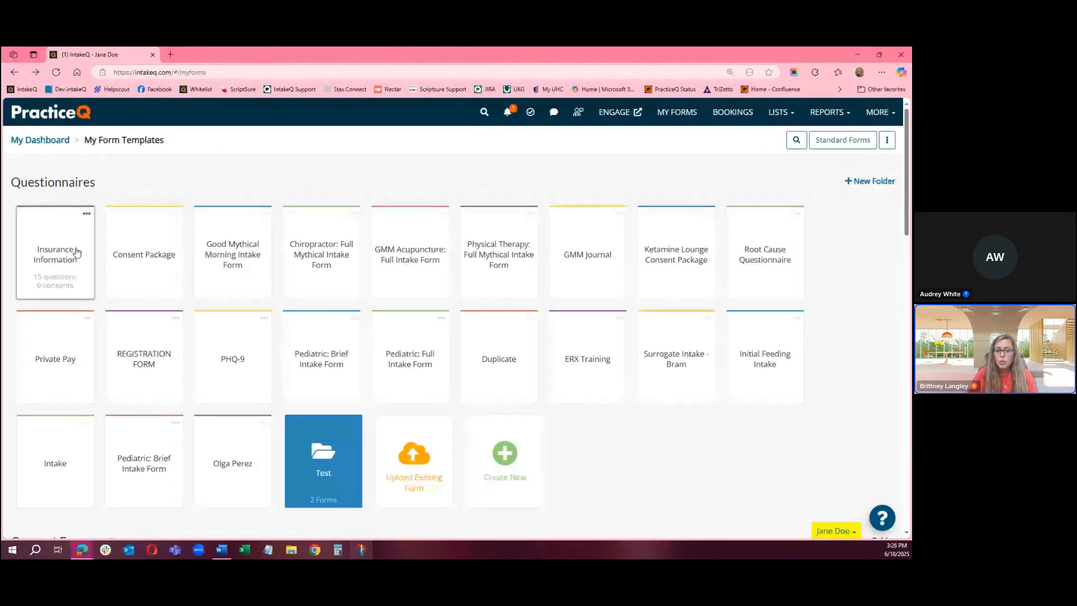
click(77, 251)
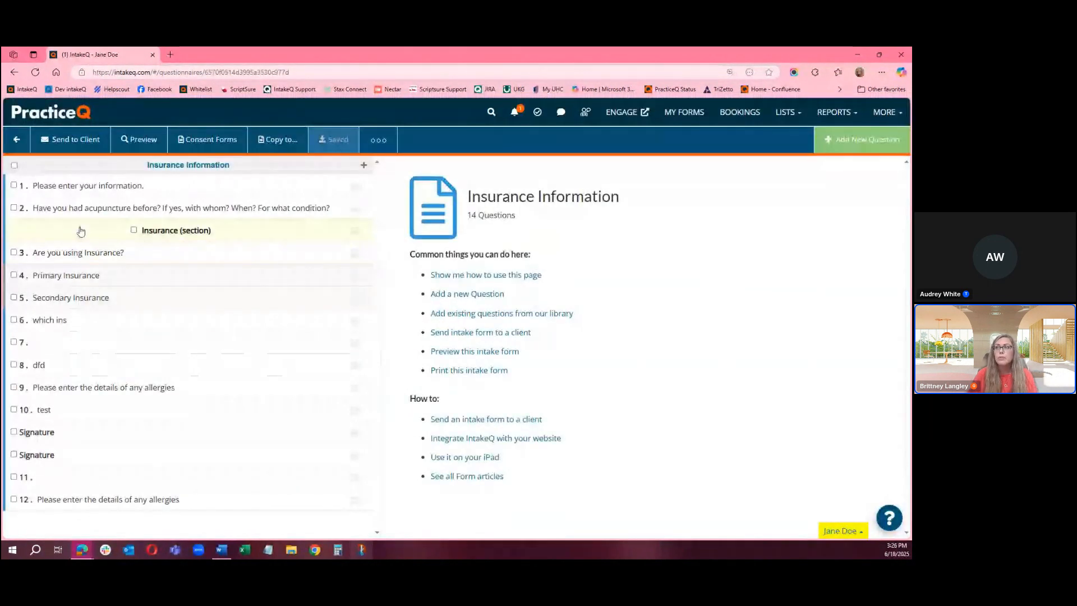
click(364, 166)
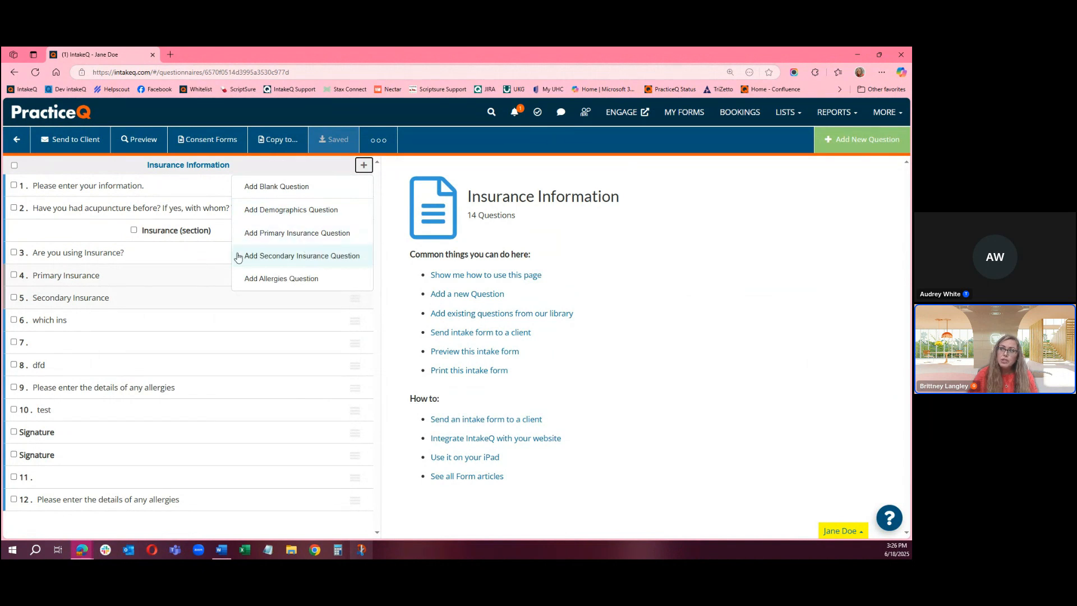
click(302, 233)
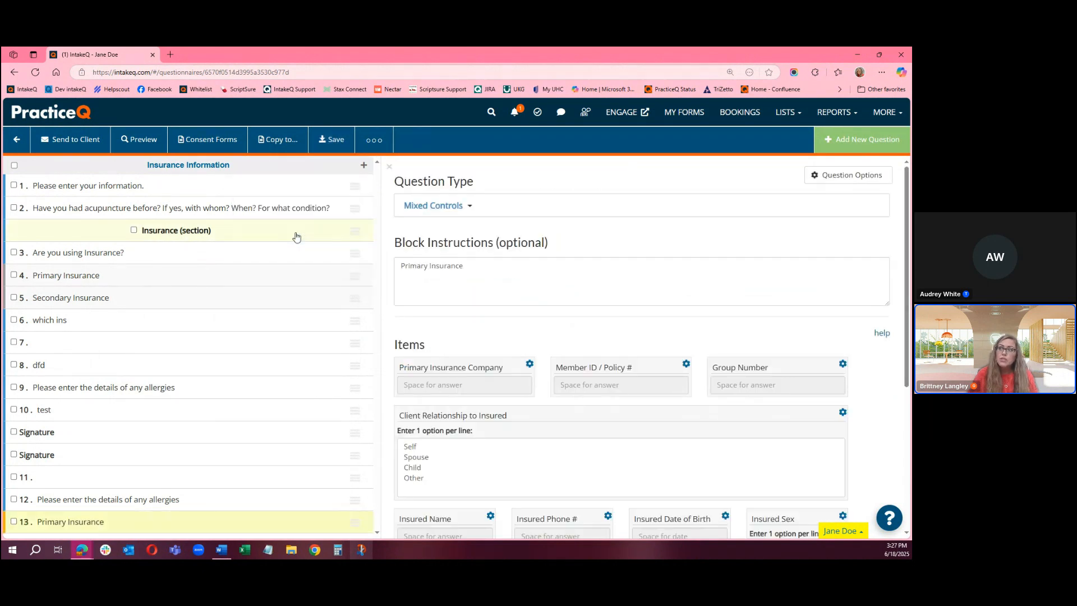
Review the Primary Insurance Company field's type and profile mapping, the question's other insured-person fields, and the preset questions available to add.
click(529, 363)
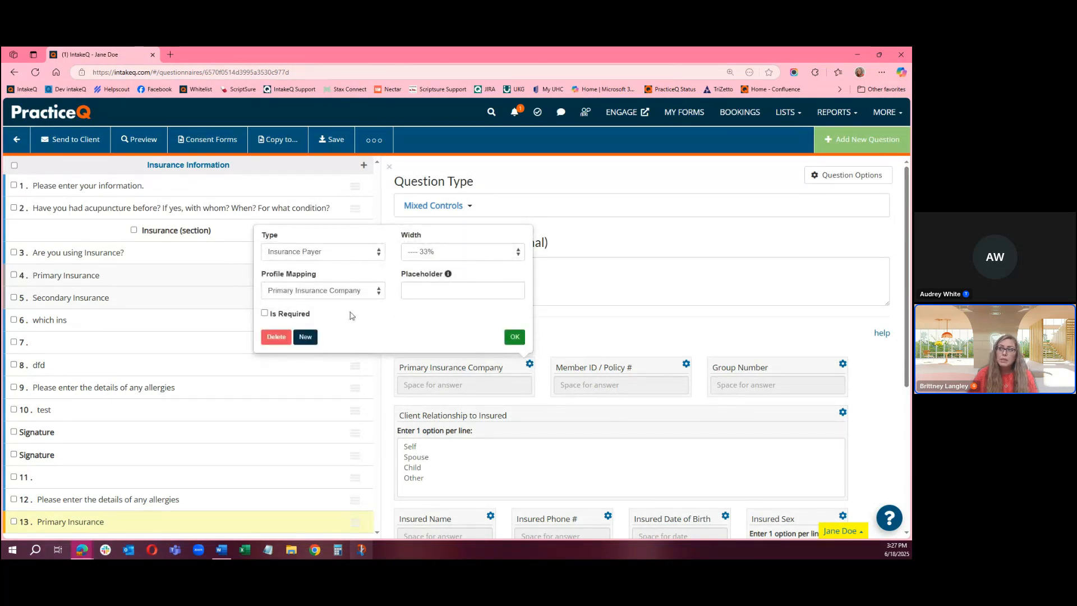
click(585, 326)
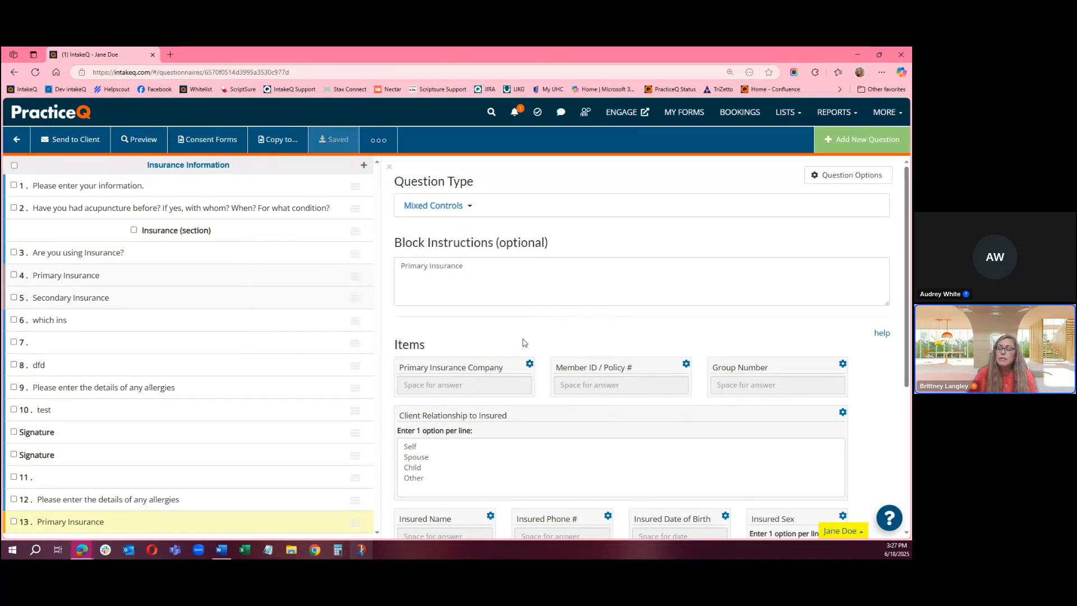
scroll(667, 346, down, 4)
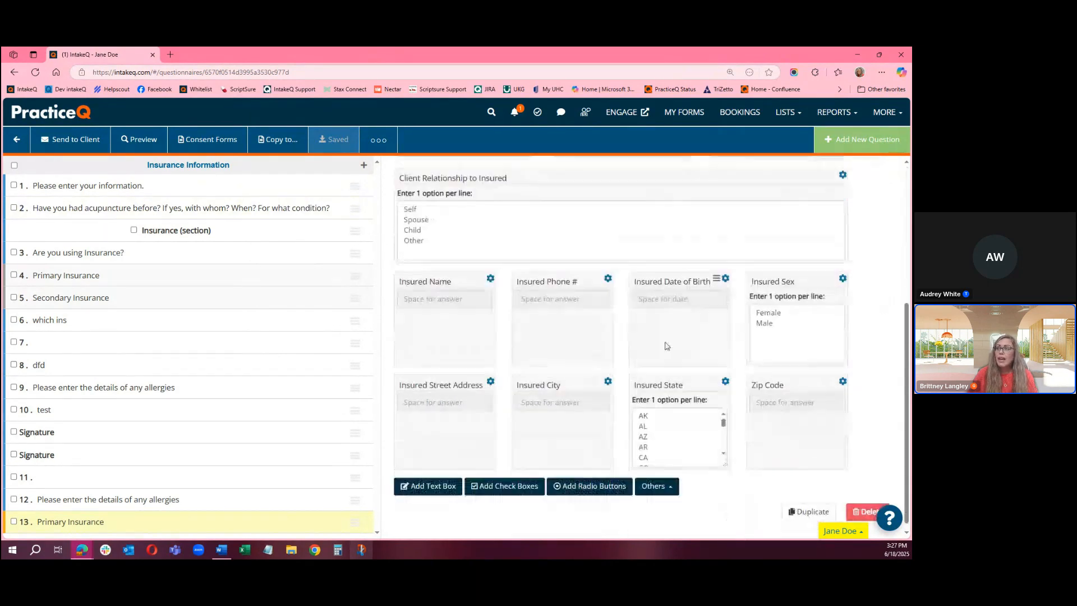
scroll(624, 441, up, 4)
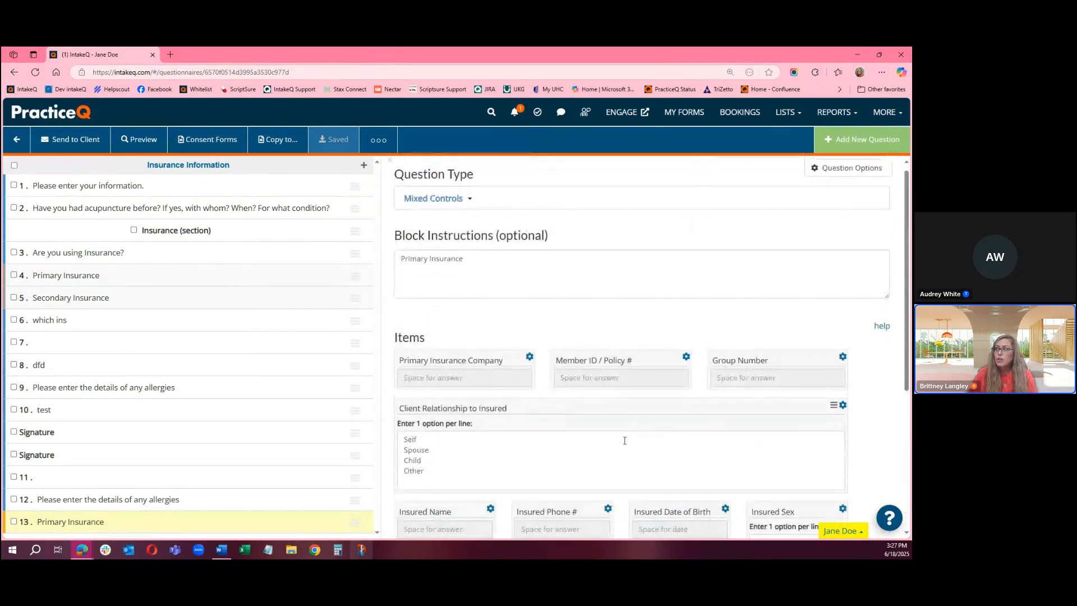
scroll(623, 437, up, 1)
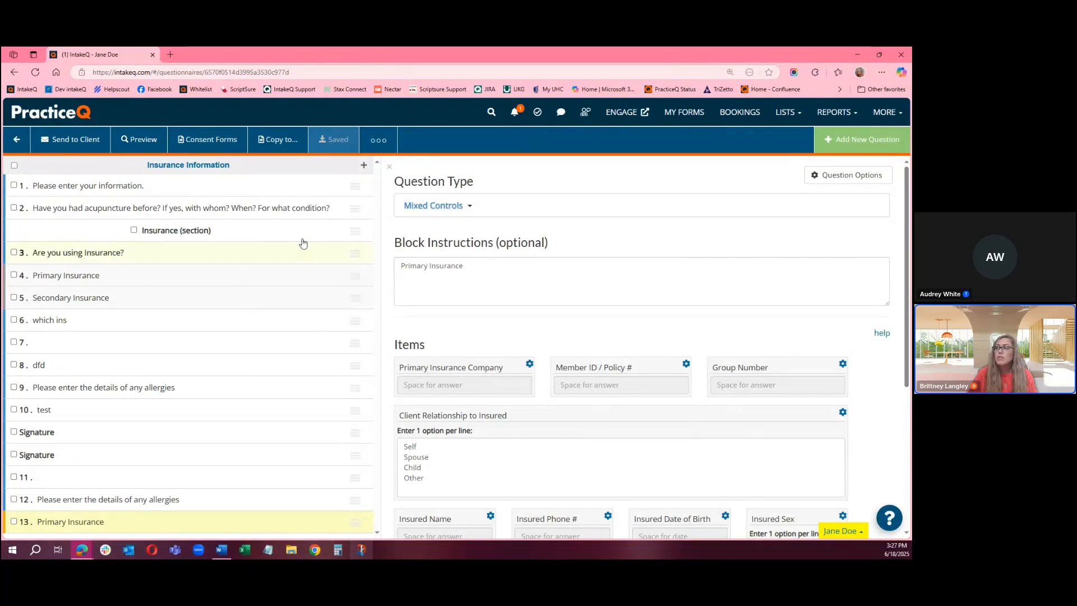
click(364, 166)
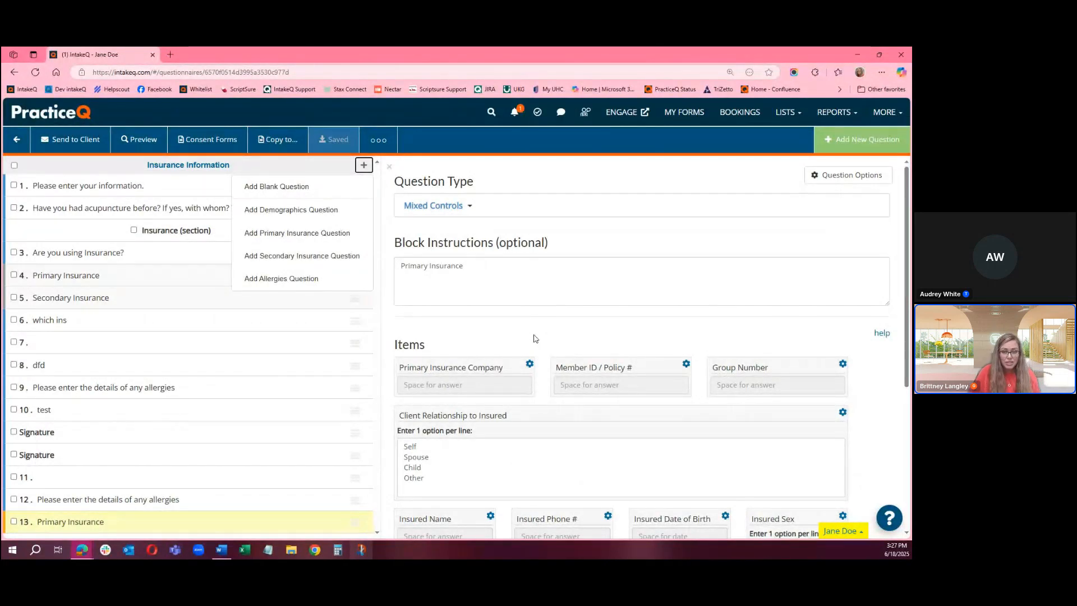
click(560, 315)
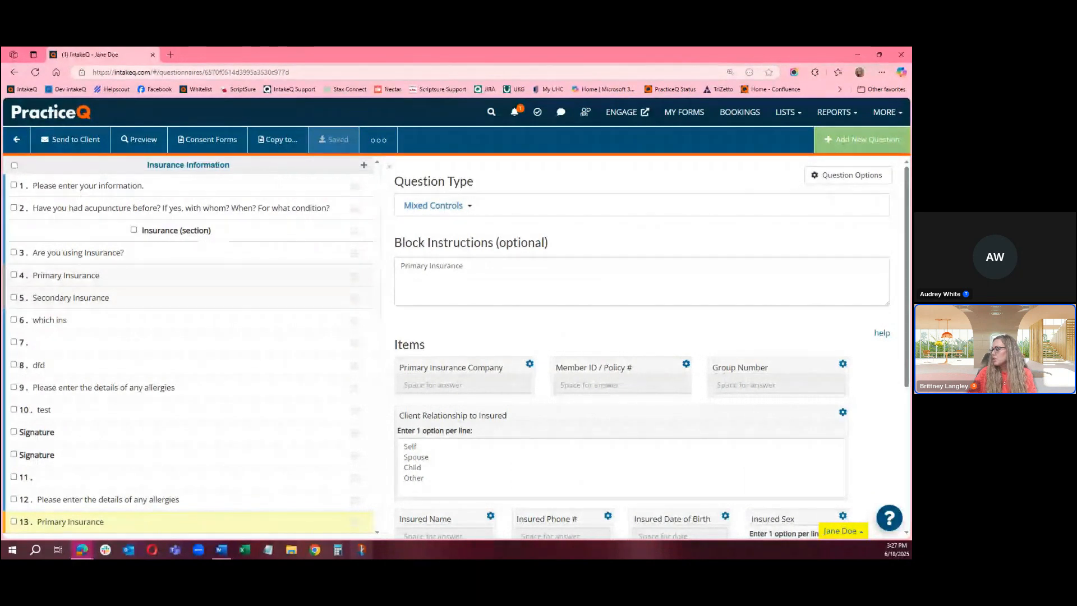
Book a 60-minute Initial Mythical consultation at Mythical Beast Primary Care for the existing client on 06/18/2025 at 1:00 pm.
click(735, 112)
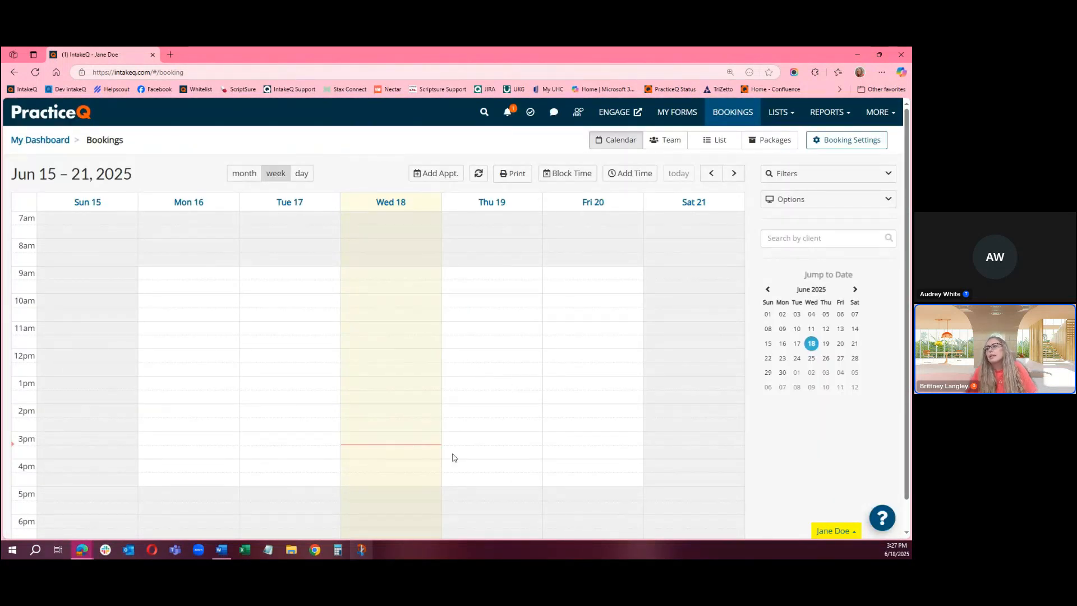
click(394, 383)
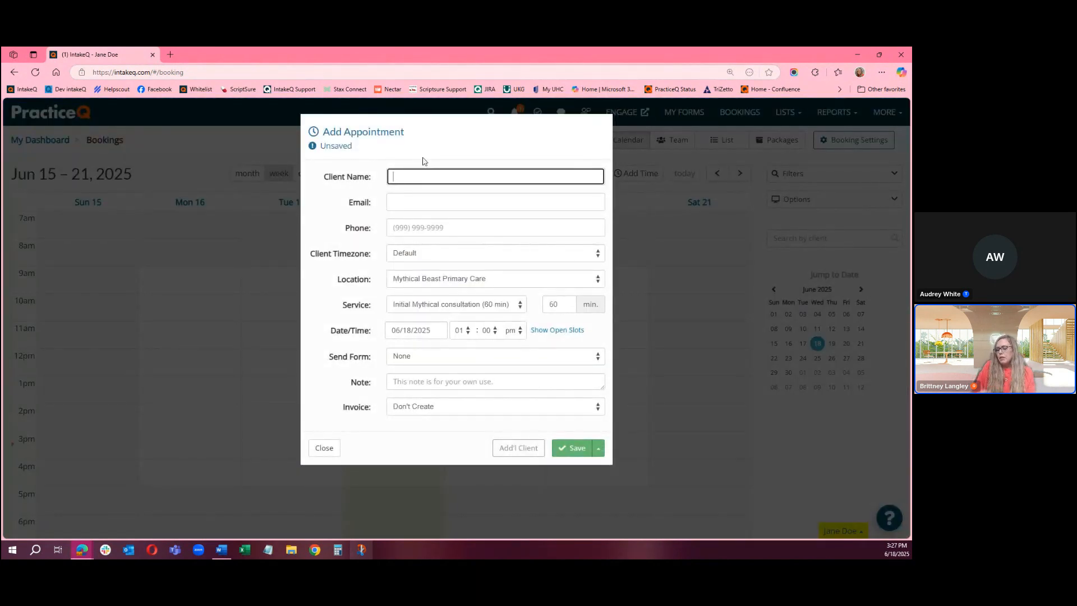
text(link)
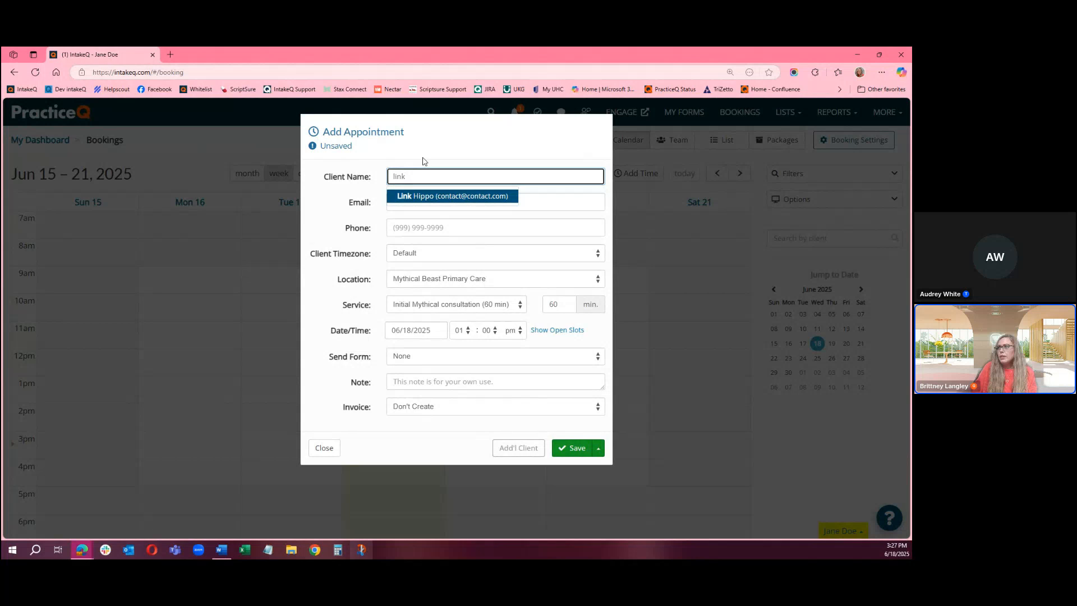
click(454, 196)
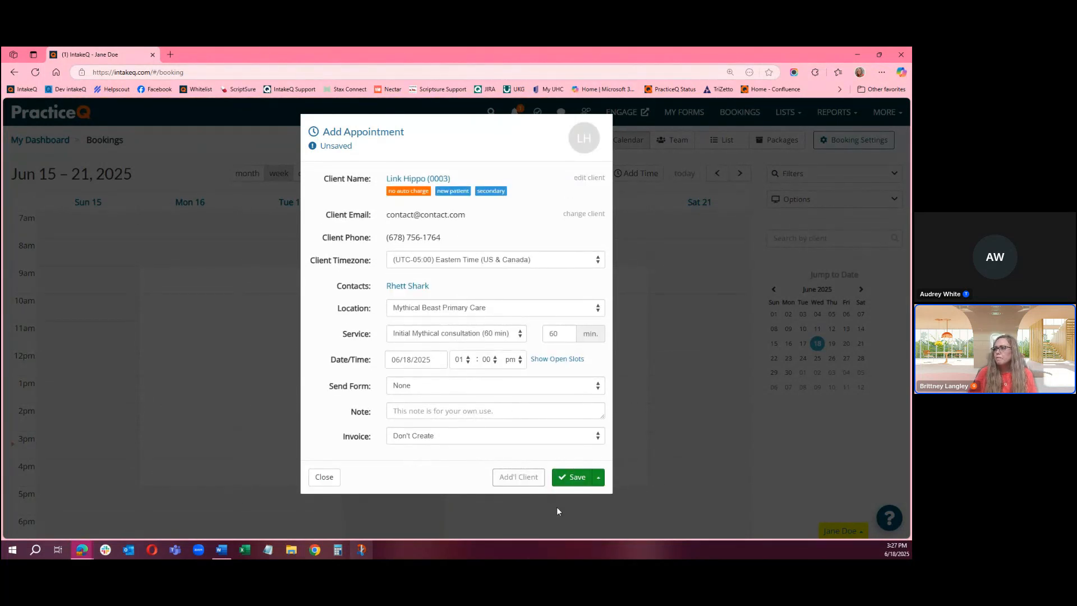
click(572, 477)
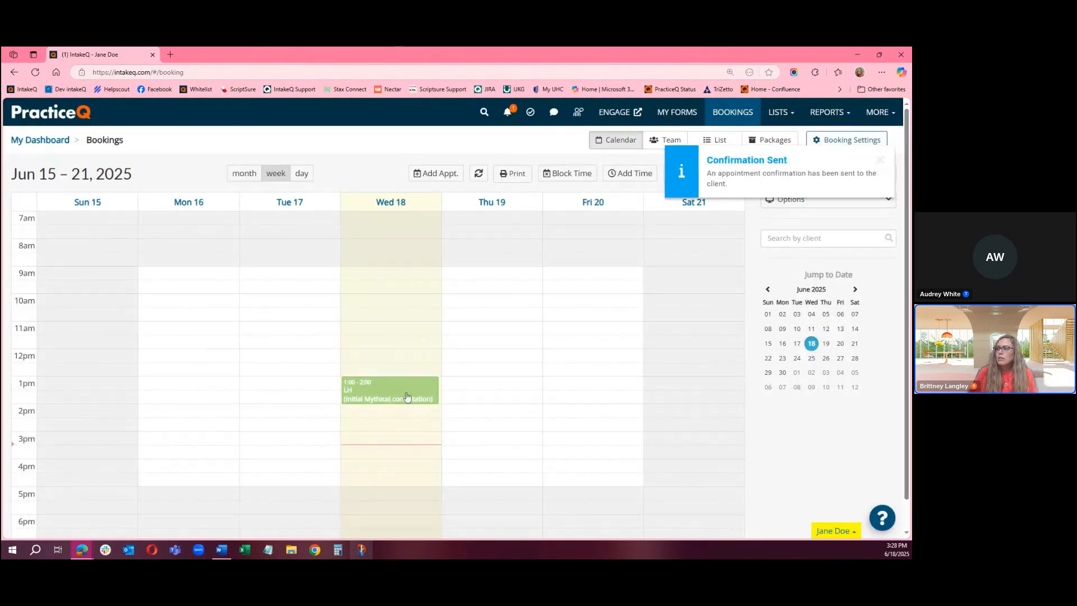
Start a note from the new June 18 appointment, cancel it, and open the client's profile from the appointment.
click(408, 396)
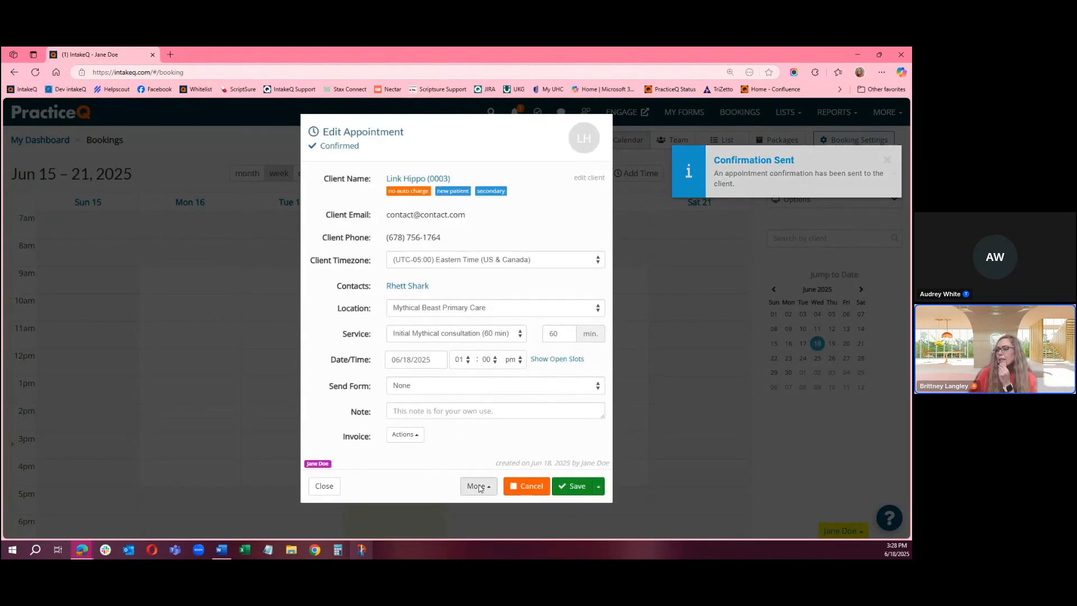
click(477, 487)
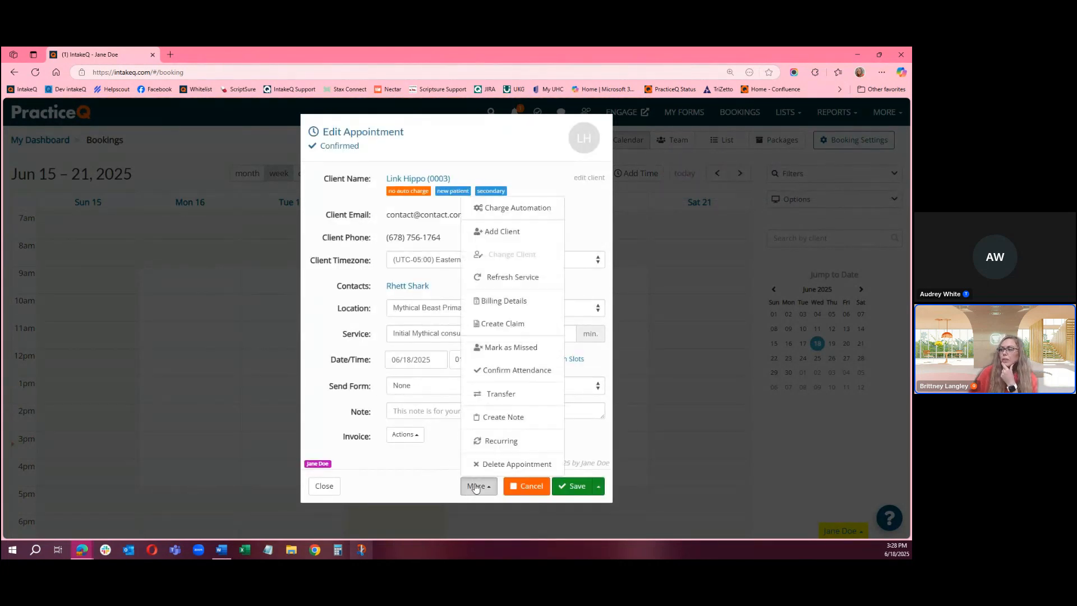
click(516, 417)
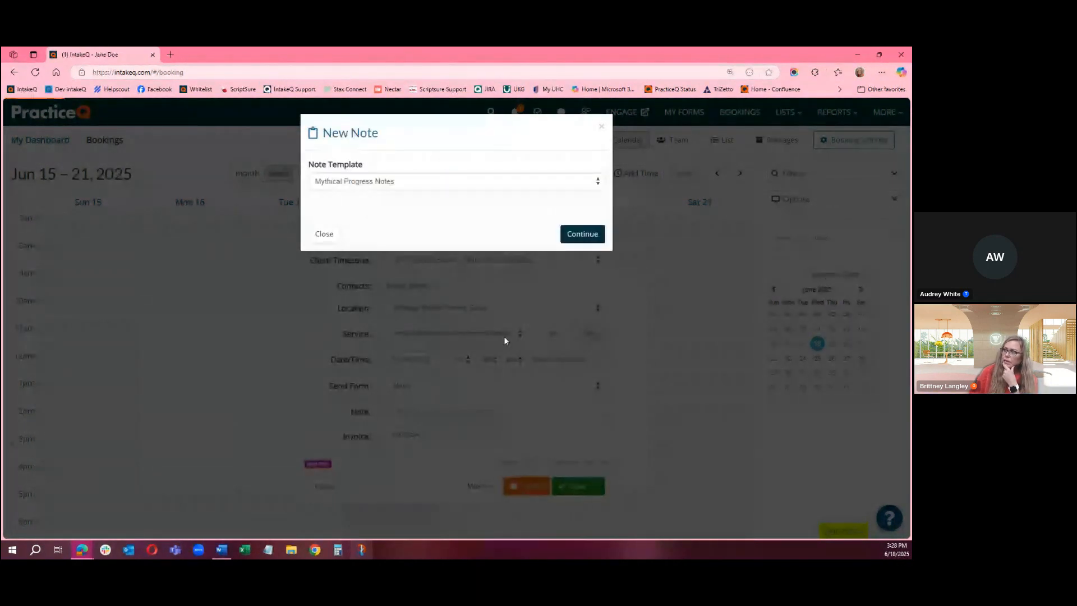
click(600, 130)
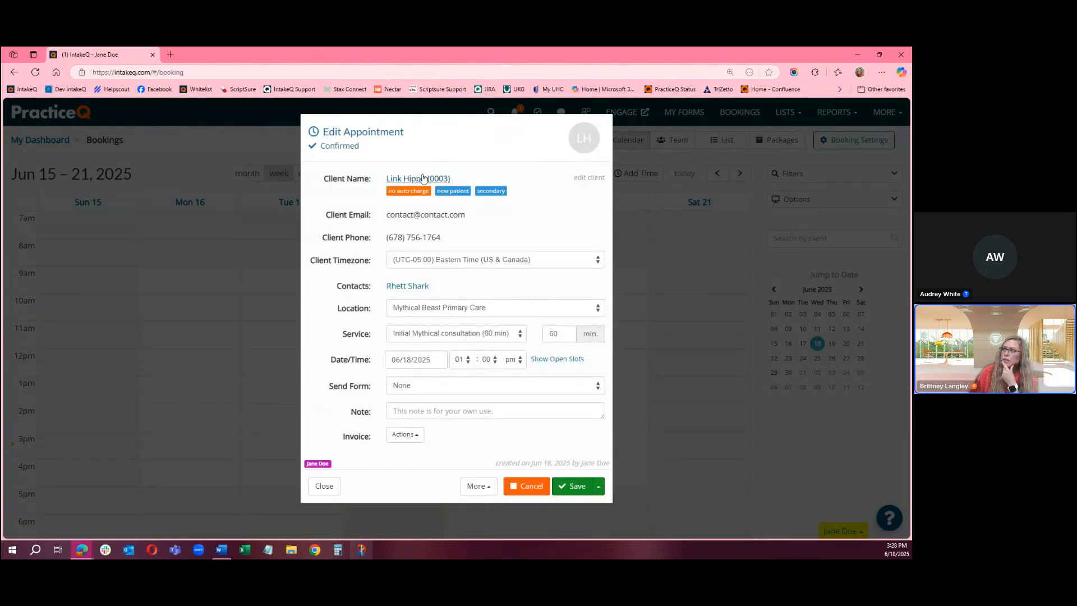
click(411, 183)
click(503, 125)
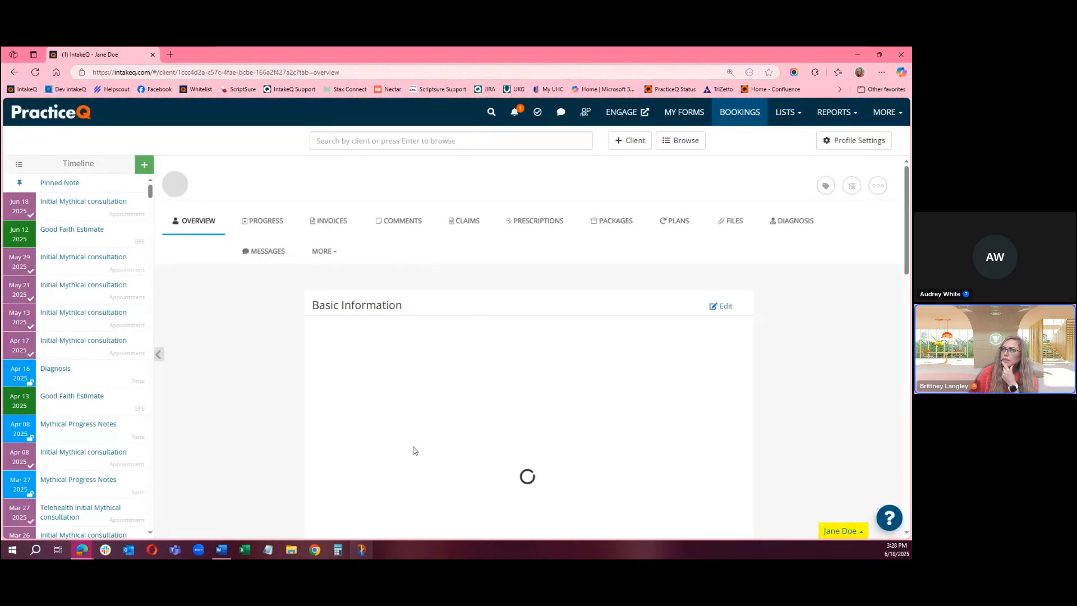
Create a session note from the client's June 18 appointment using the Diagnosis template.
click(58, 202)
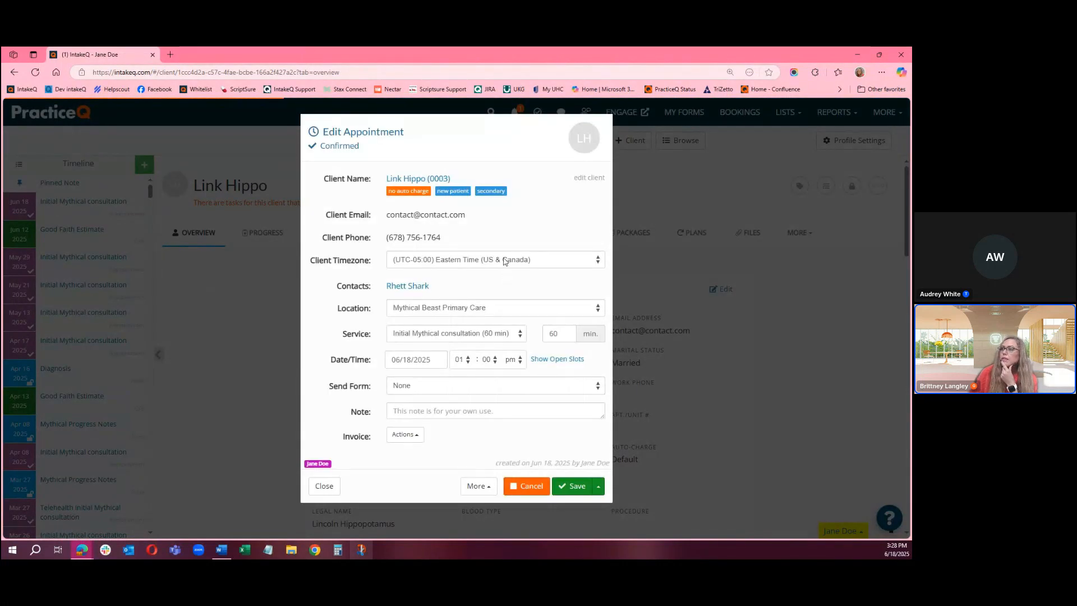
click(479, 487)
click(488, 417)
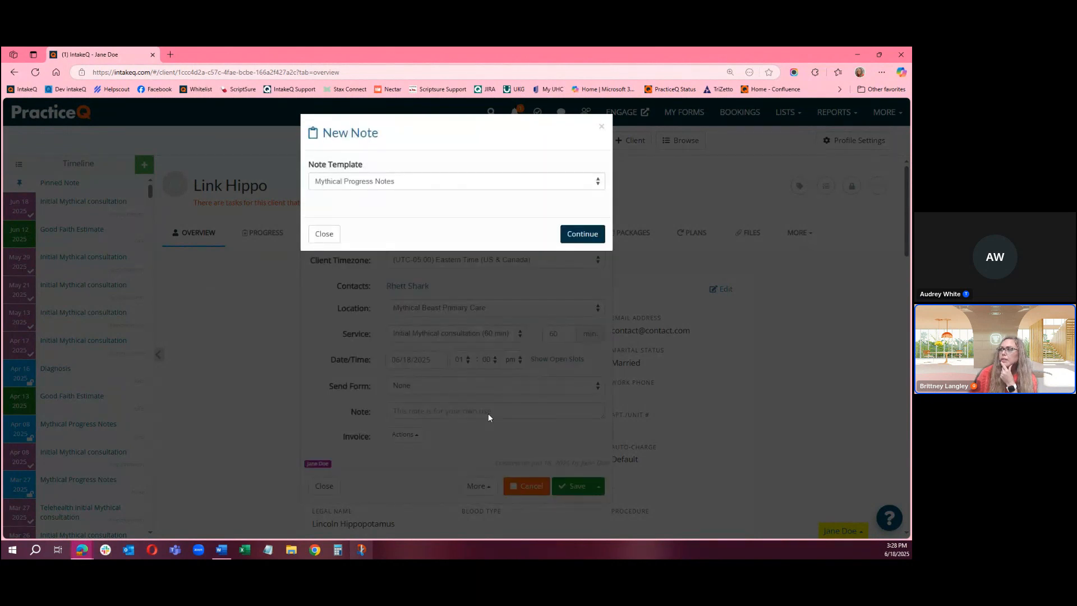
click(469, 184)
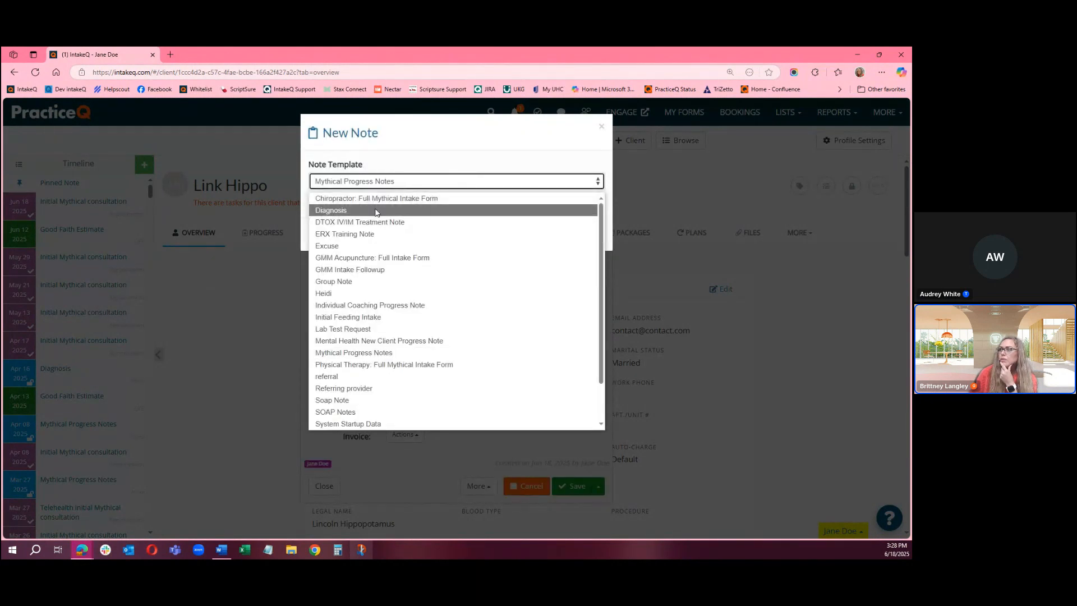
click(433, 209)
click(582, 234)
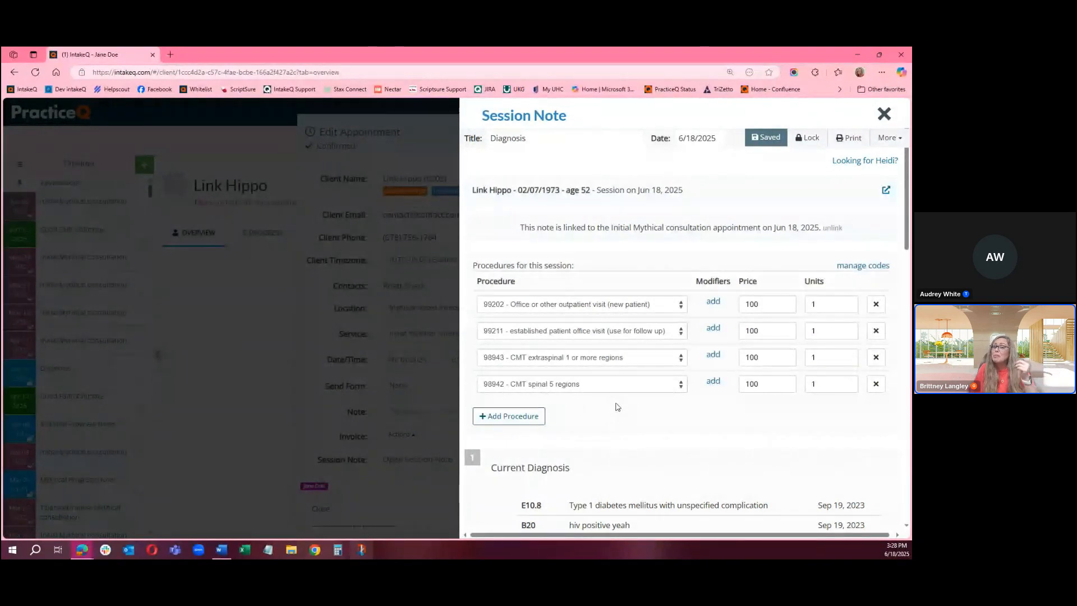
Remove procedures 98942 and 98943 from the session note and set the units for 99211 to 2.
click(875, 383)
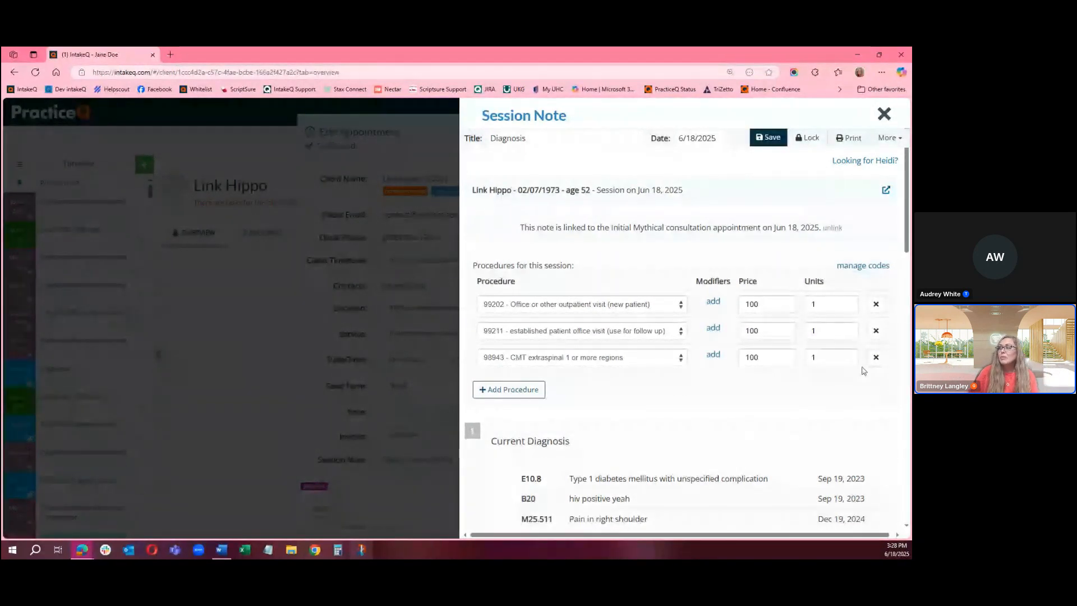
click(875, 357)
double_click(822, 332)
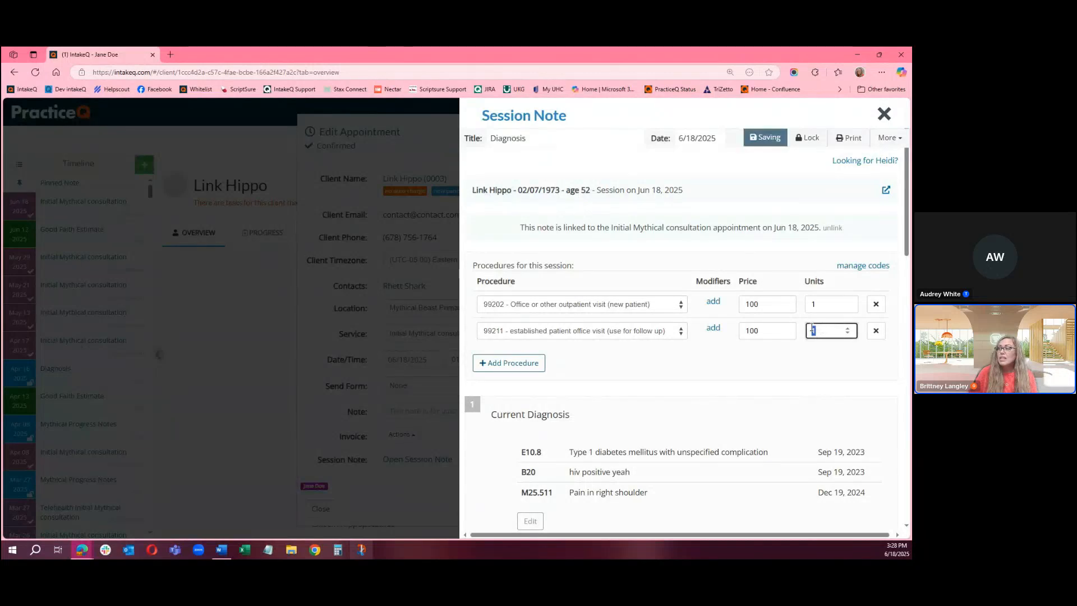
text(2)
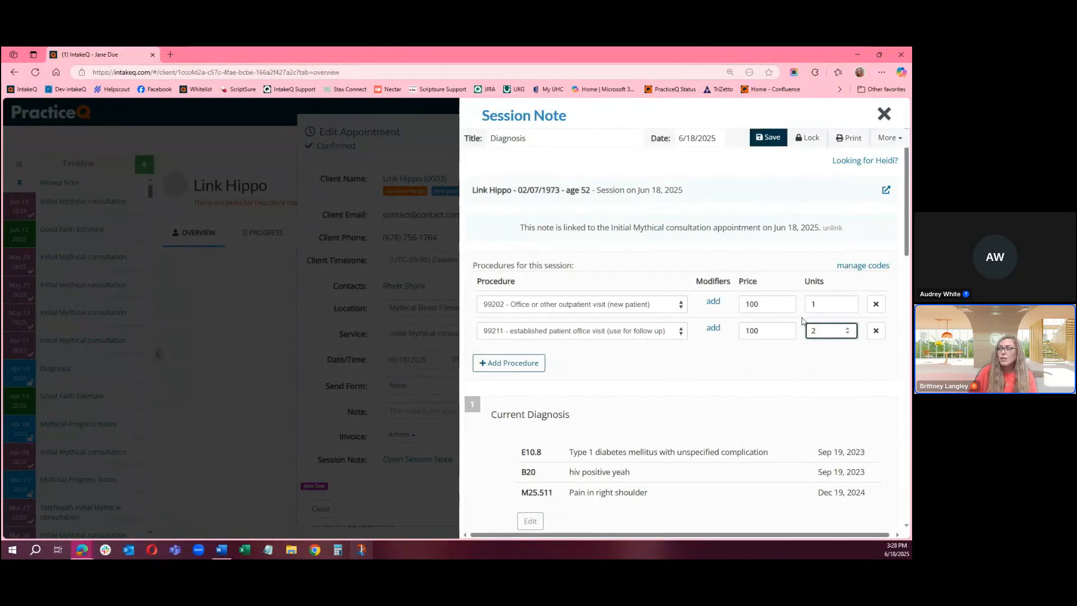
click(739, 347)
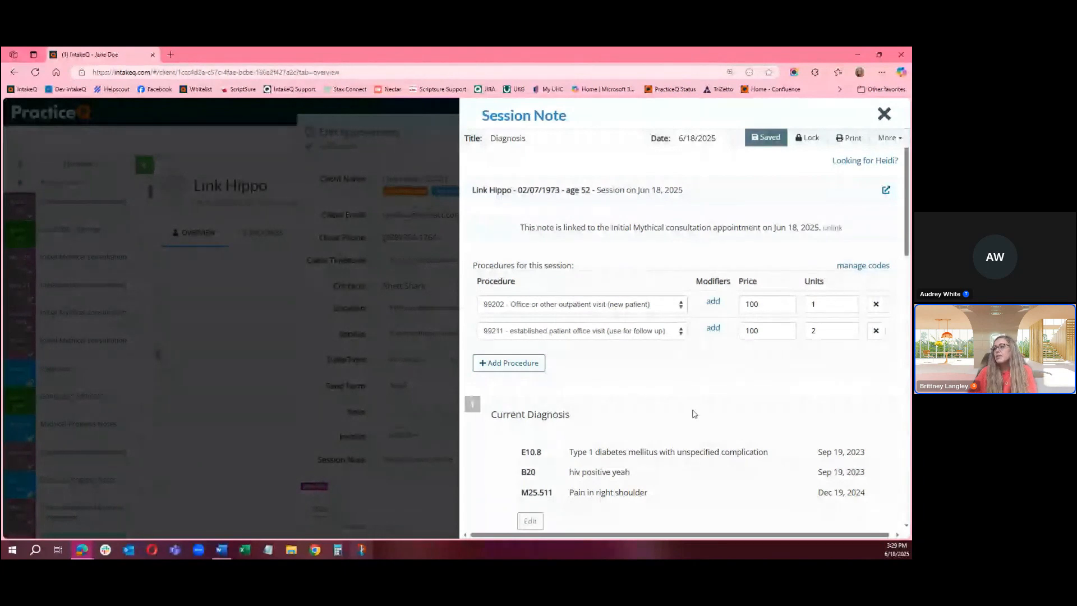
Try adding both B20 codes and E10.8 to the note's Current Diagnosis, then discard the selection and finish editing.
scroll(693, 404, down, 1)
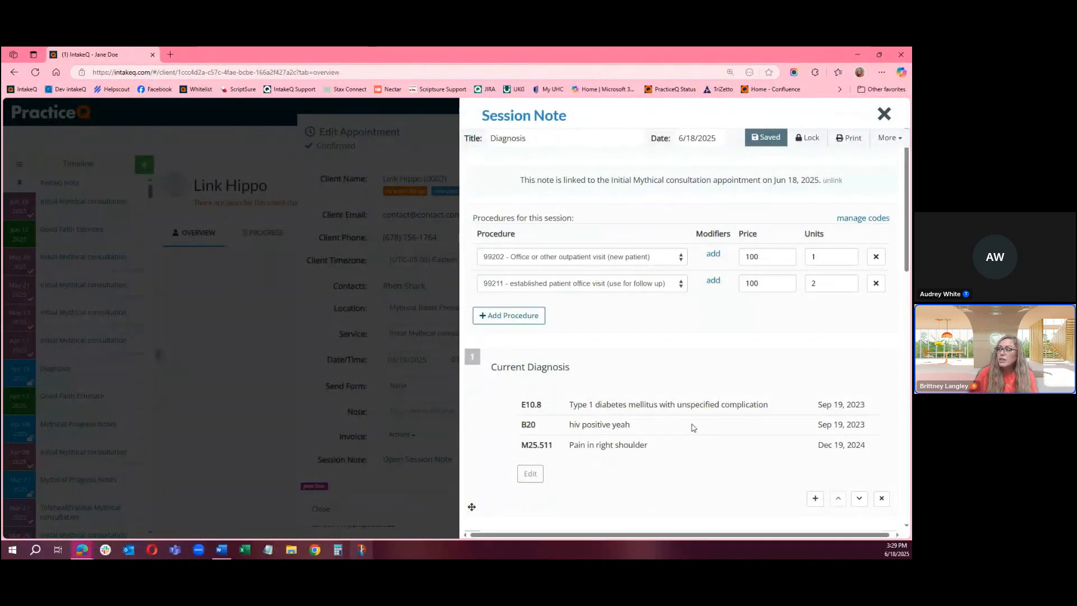
scroll(692, 426, down, 2)
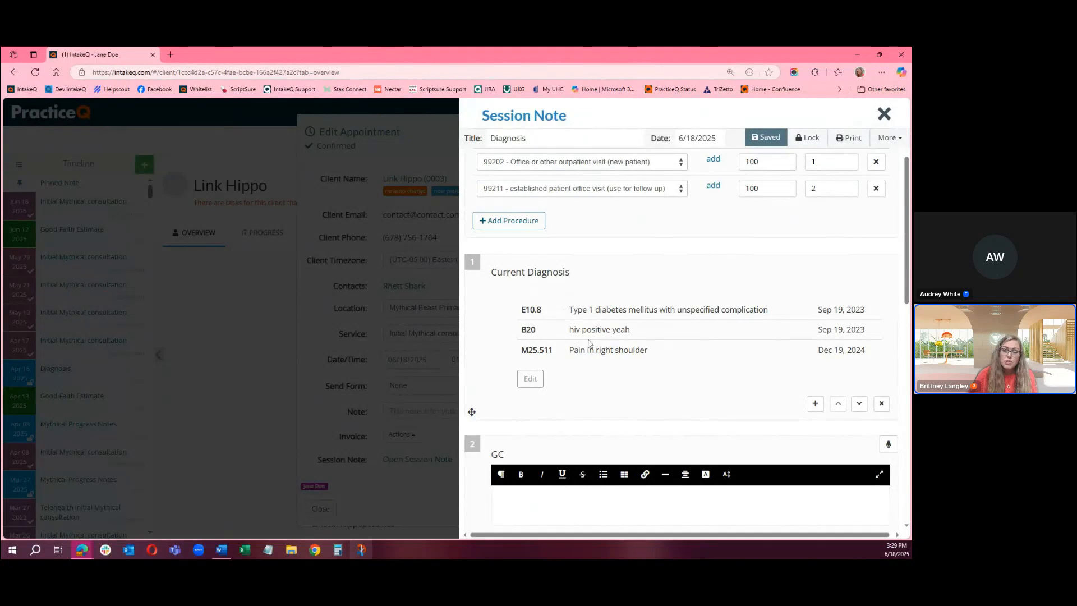
click(530, 380)
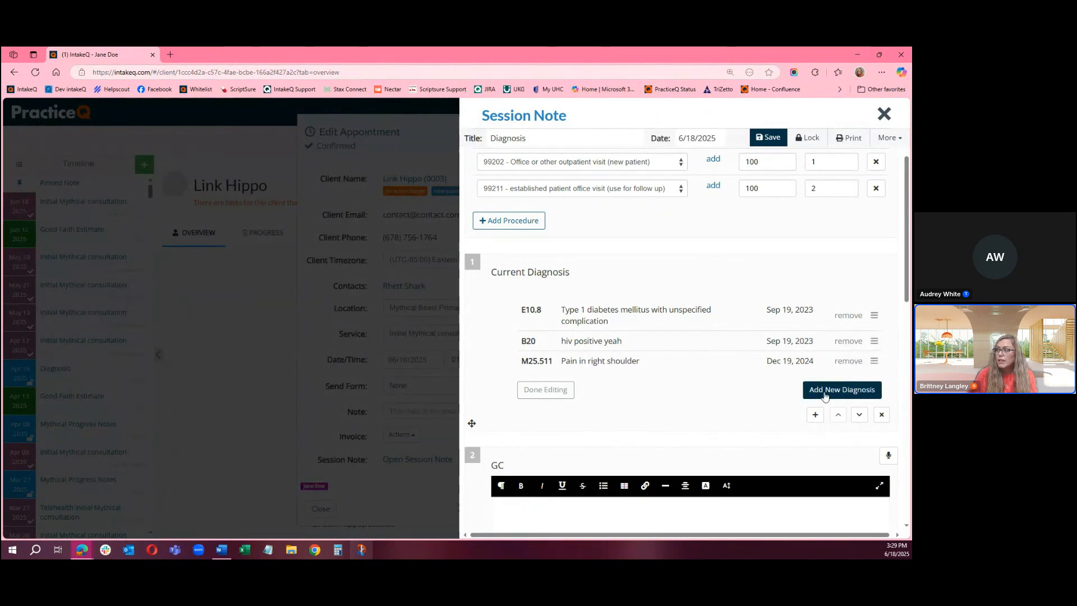
click(824, 392)
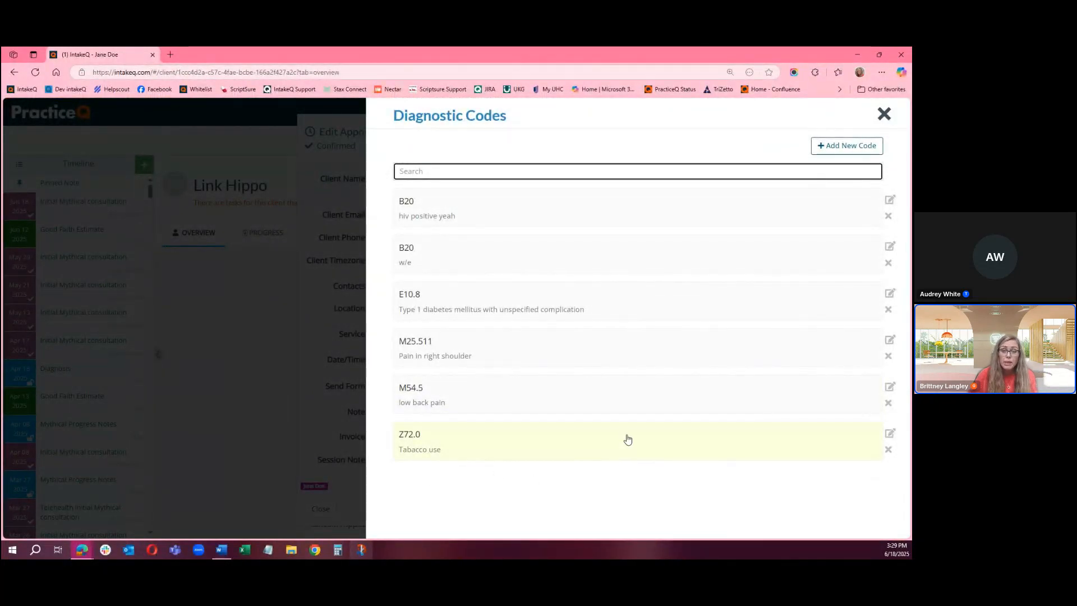
click(543, 214)
click(540, 262)
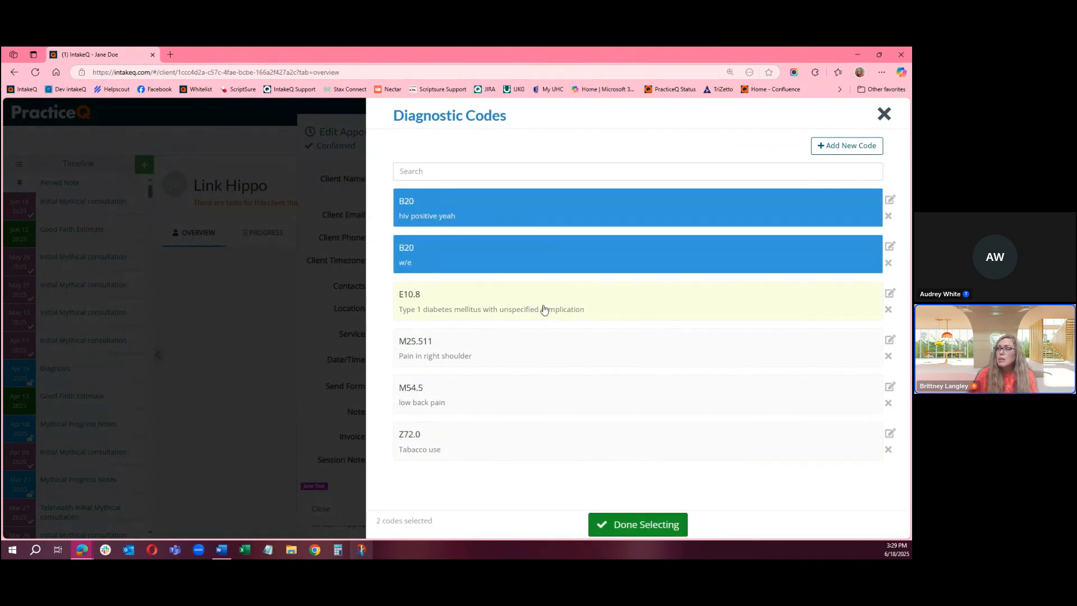
click(543, 309)
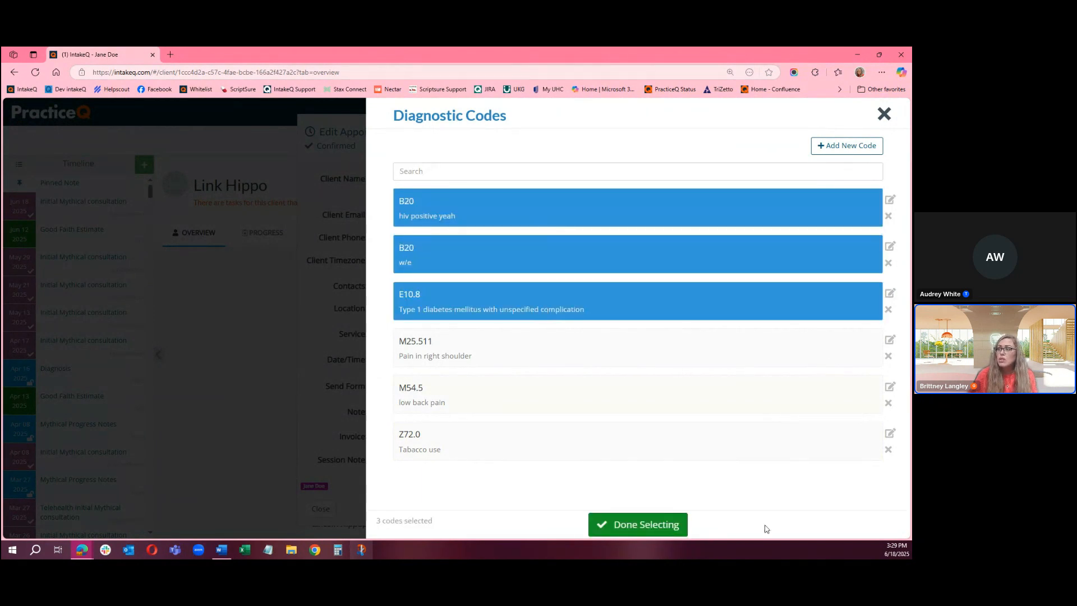
click(888, 112)
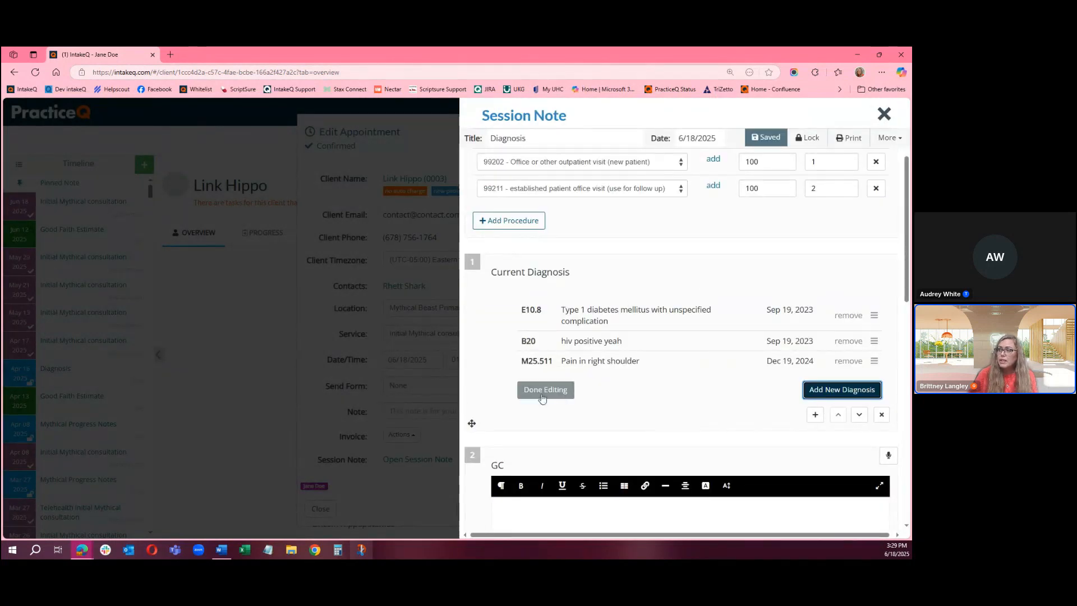
click(542, 391)
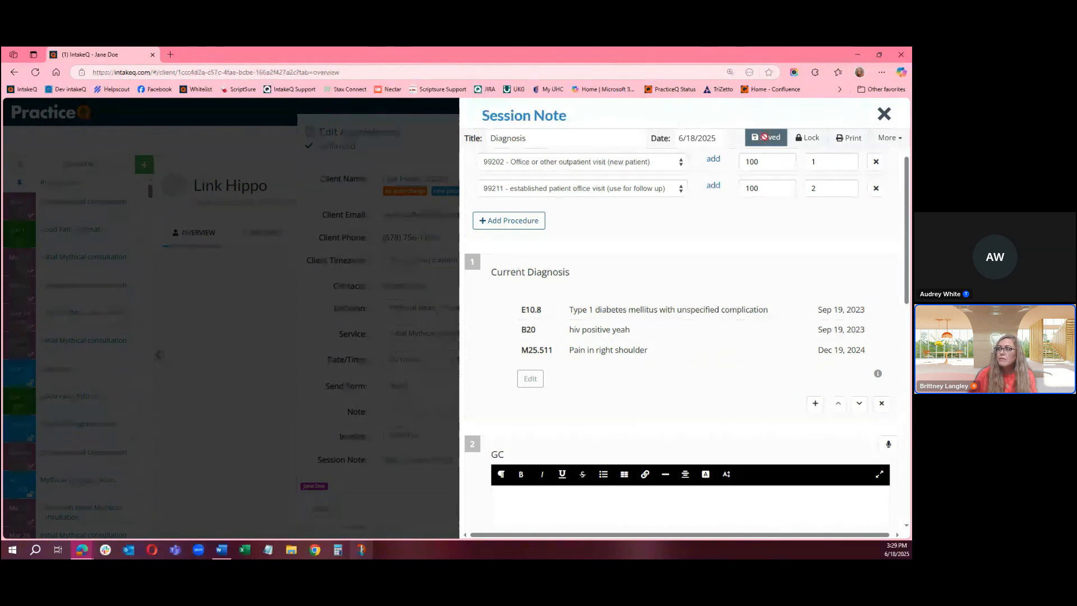
Close the session note and the appointment, and view the client's diagnosis list.
scroll(676, 336, up, 1)
scroll(676, 339, up, 2)
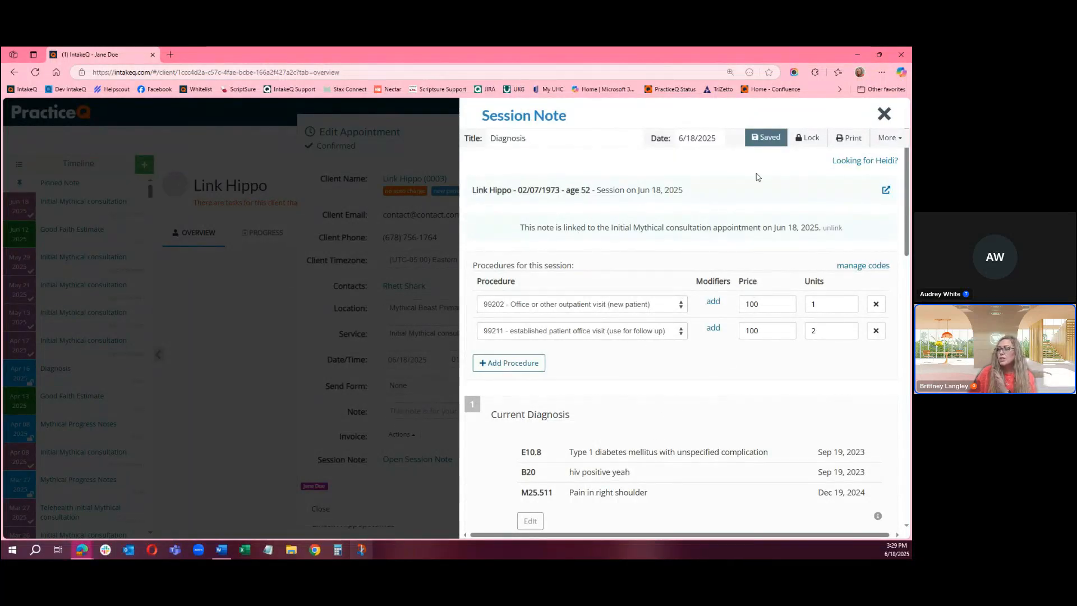
click(884, 116)
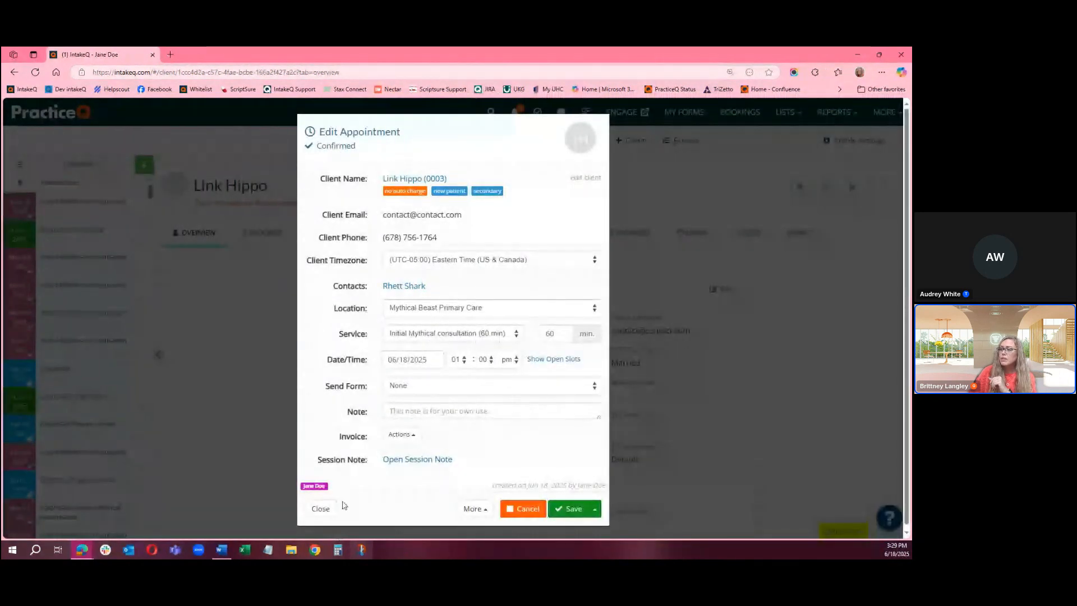
click(321, 508)
click(800, 232)
click(810, 258)
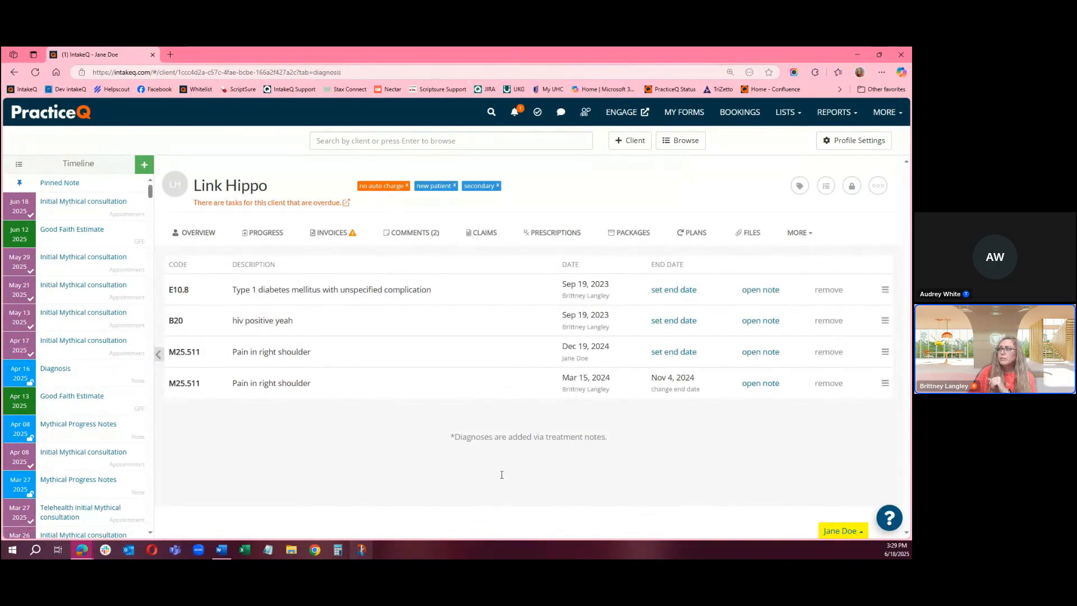
Create a claim for the client's Jun 18, 2025 1:00 PM Initial Mythical consultation session.
click(481, 233)
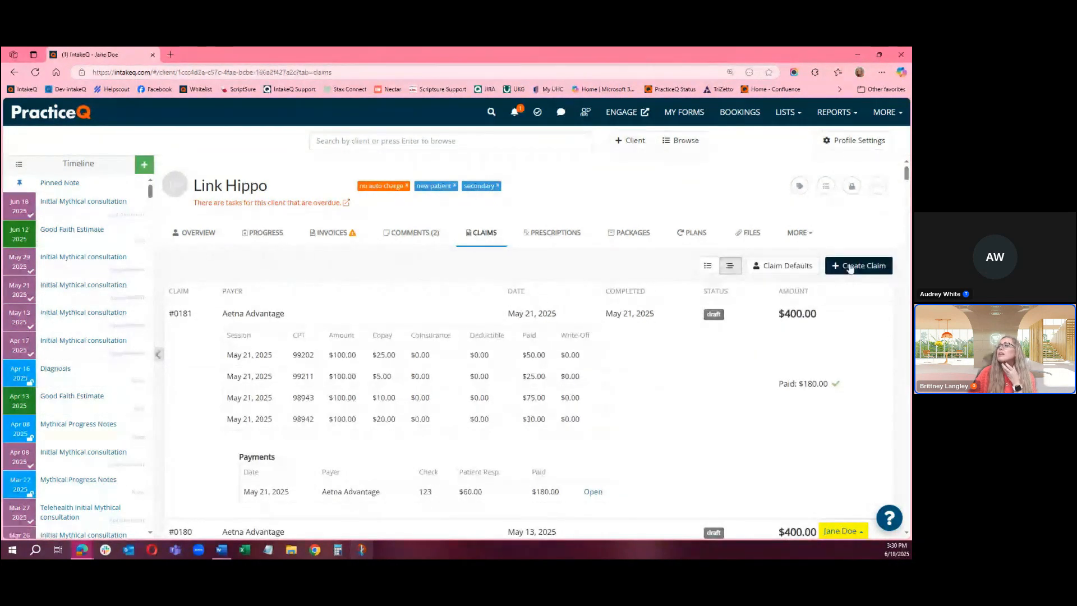
click(841, 266)
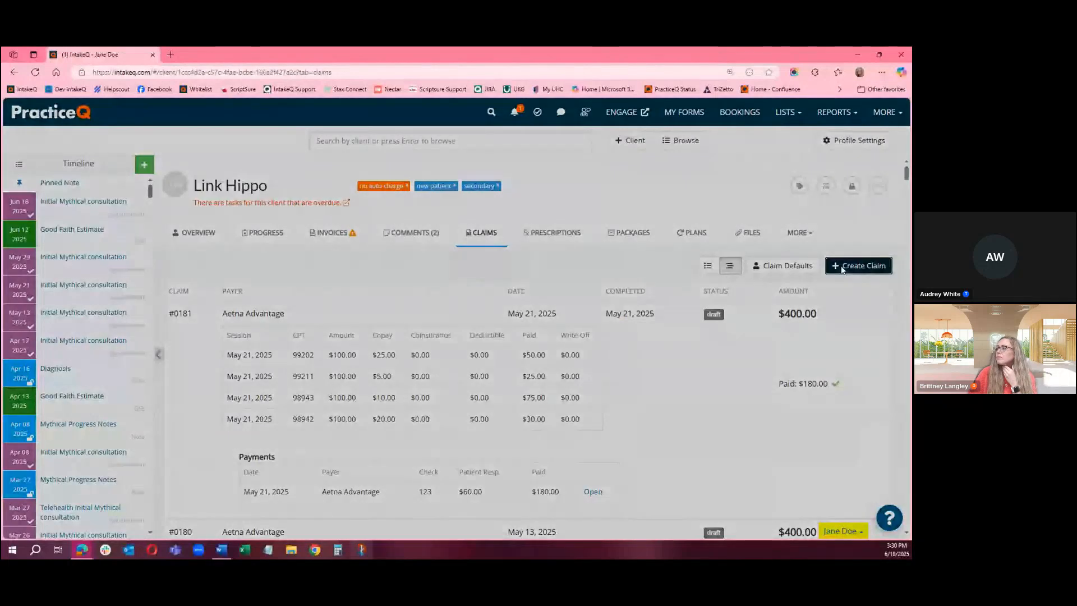
click(328, 197)
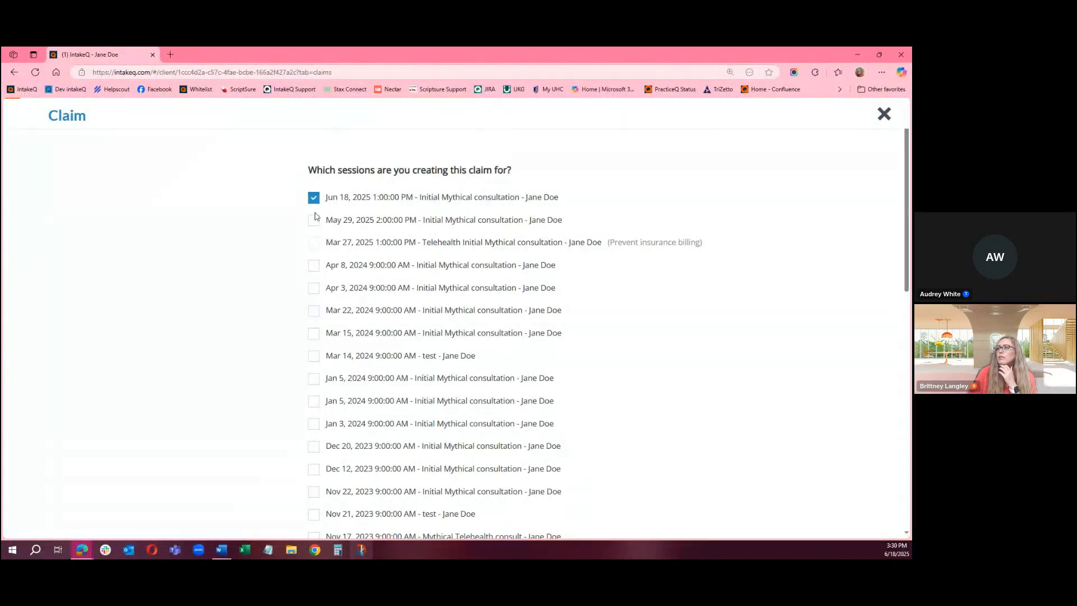
scroll(690, 301, down, 15)
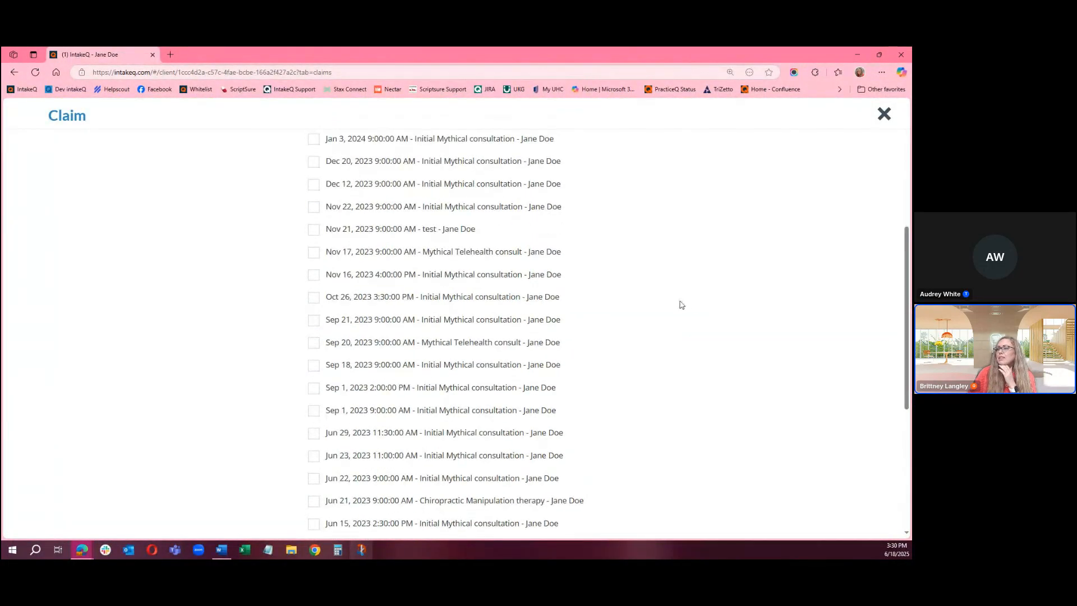
click(338, 481)
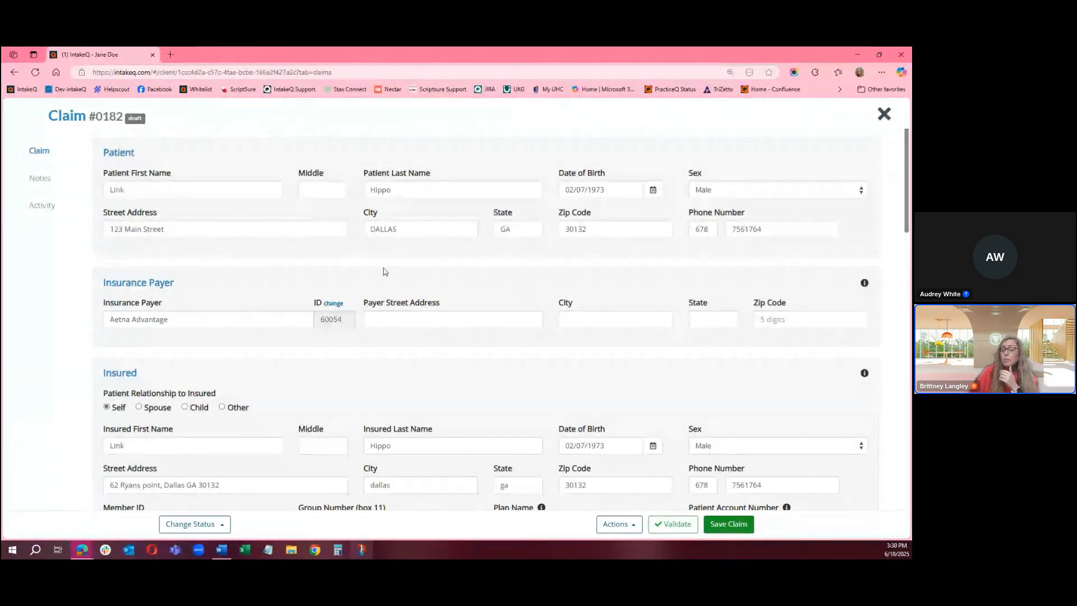
Review the draft claim's patient, insurance payer, insured, billing provider, diagnosis and procedure sections.
scroll(281, 286, down, 2)
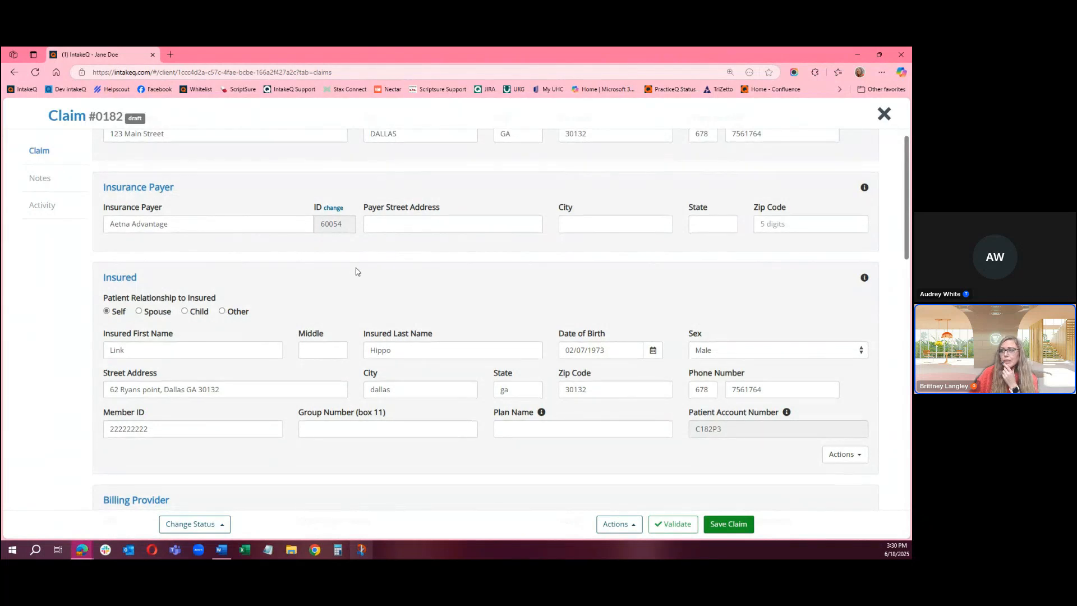
scroll(230, 259, down, 1)
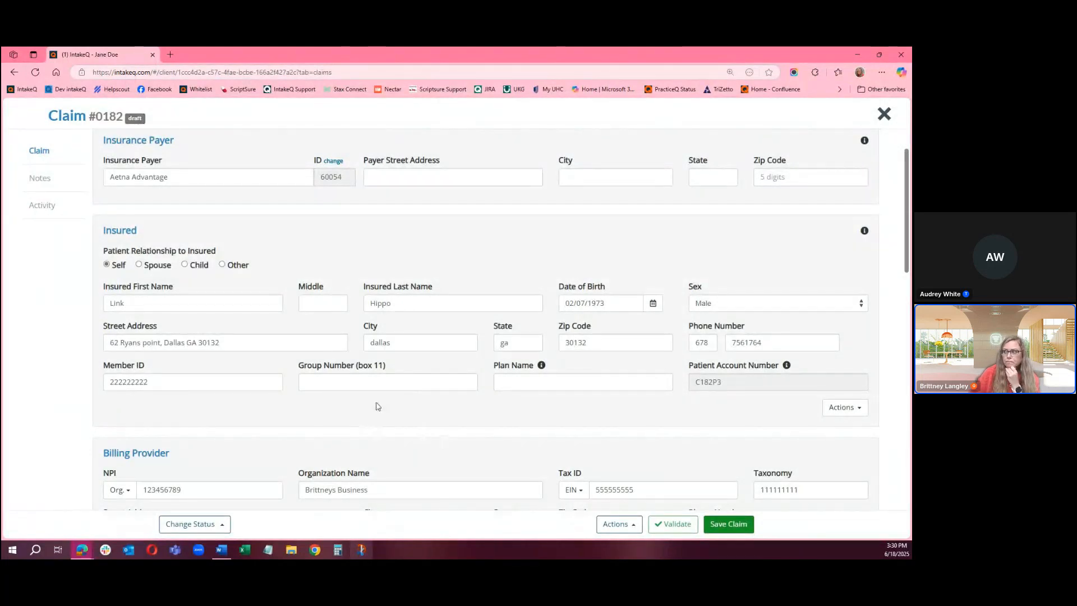
scroll(376, 406, down, 3)
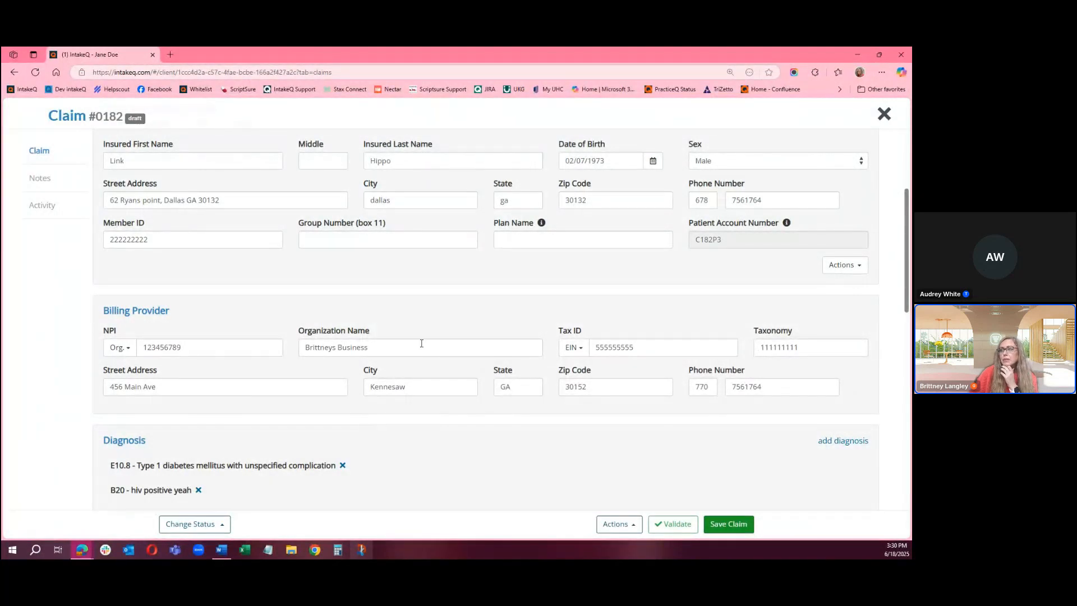
scroll(415, 330, down, 3)
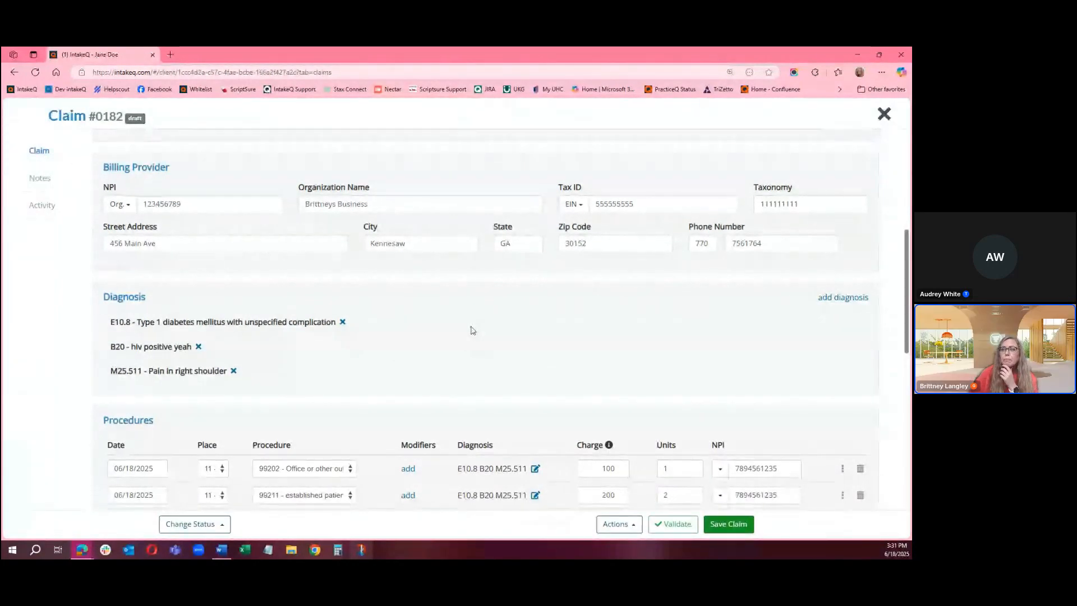
scroll(470, 334, down, 2)
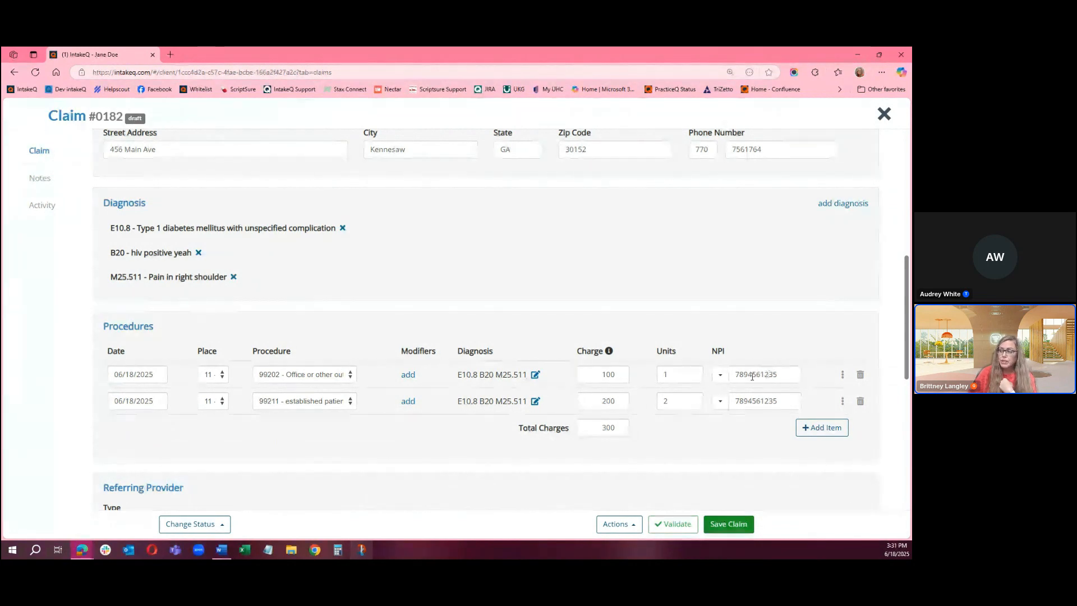
Check the rendering provider choices and the extra provider details for procedure 99202 on the claim.
click(721, 377)
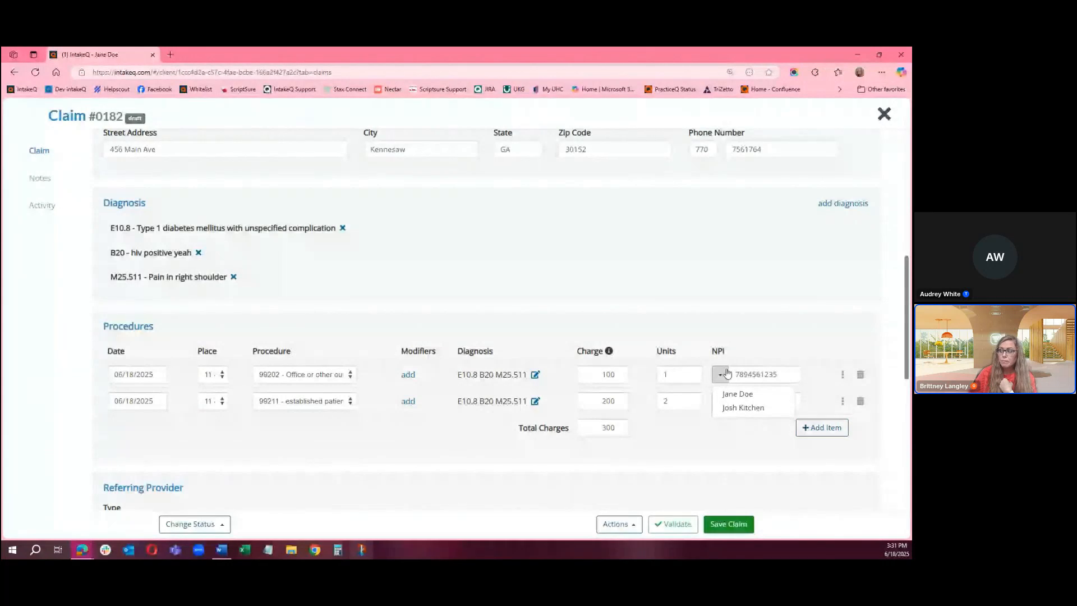
click(765, 327)
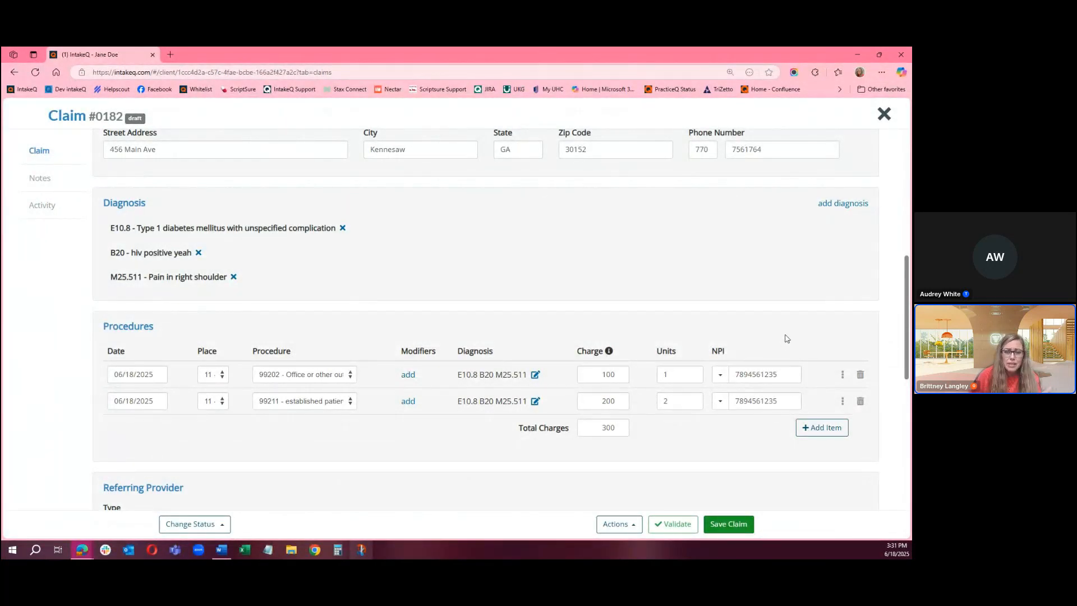
click(843, 374)
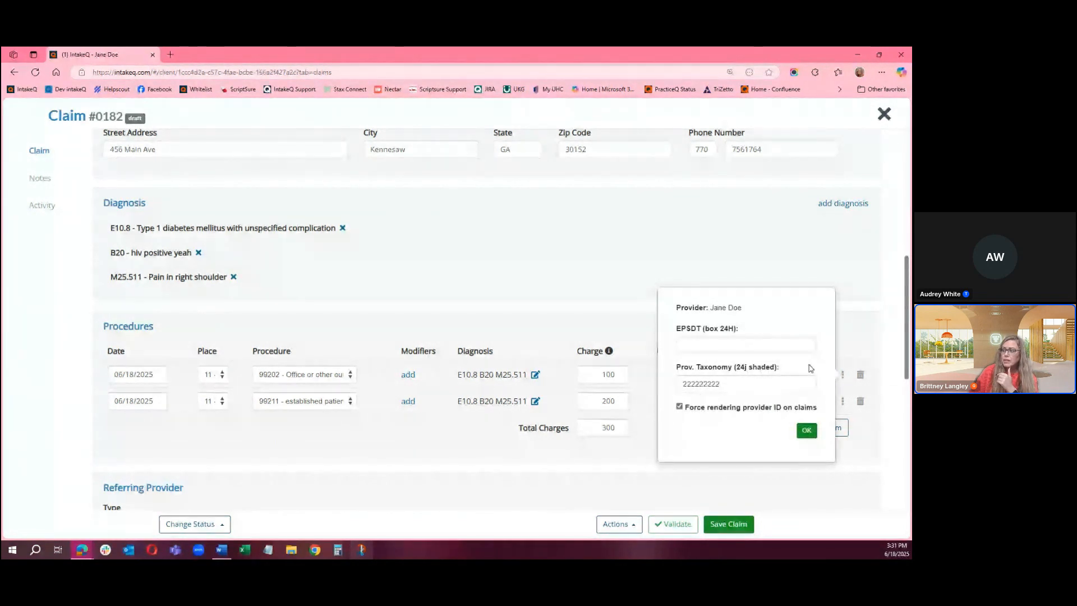
mouse_move(752, 411)
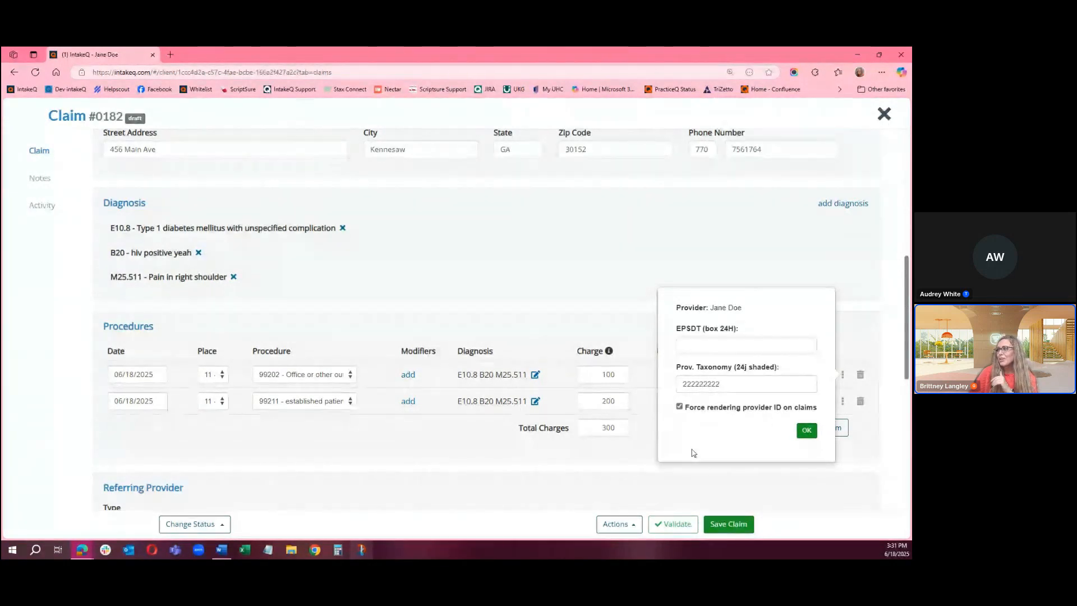
click(806, 429)
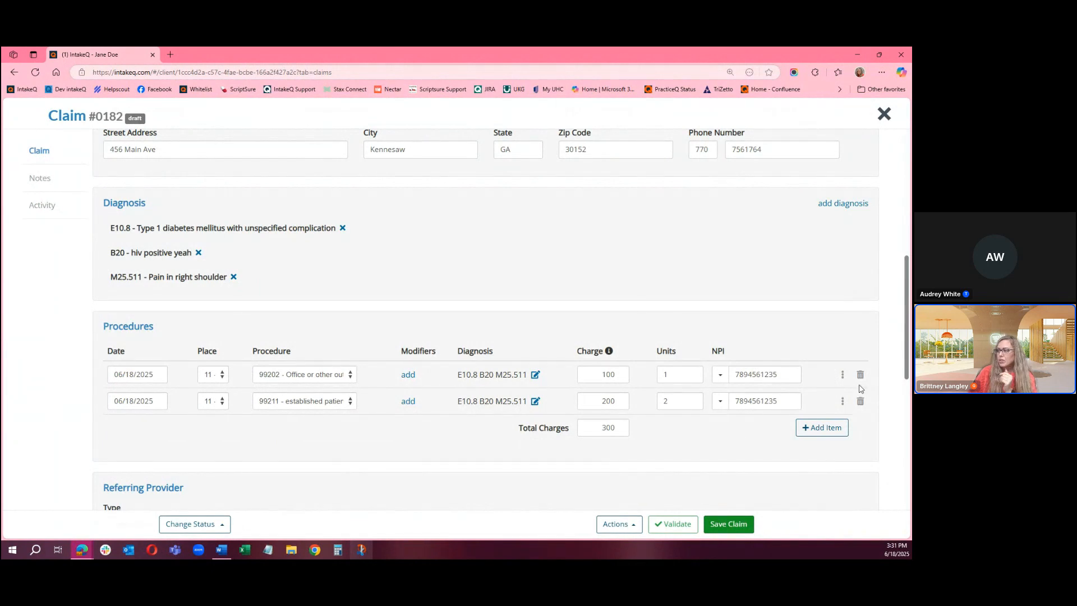
Review the claim's Referring Provider and Service Facility sections, including the available facility choices.
scroll(461, 445, down, 2)
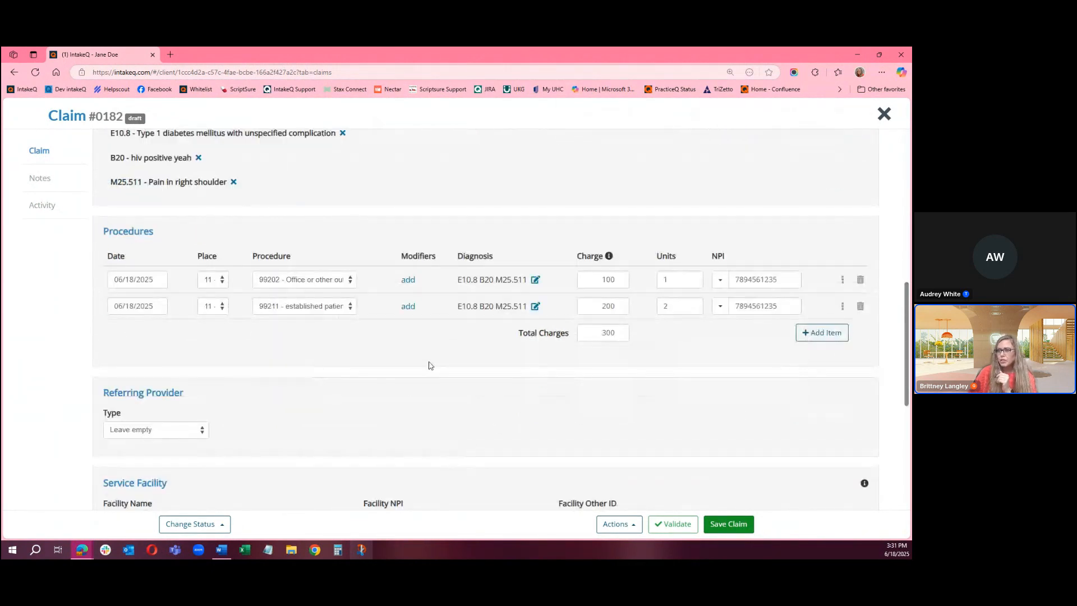
scroll(402, 385, down, 1)
scroll(348, 399, down, 3)
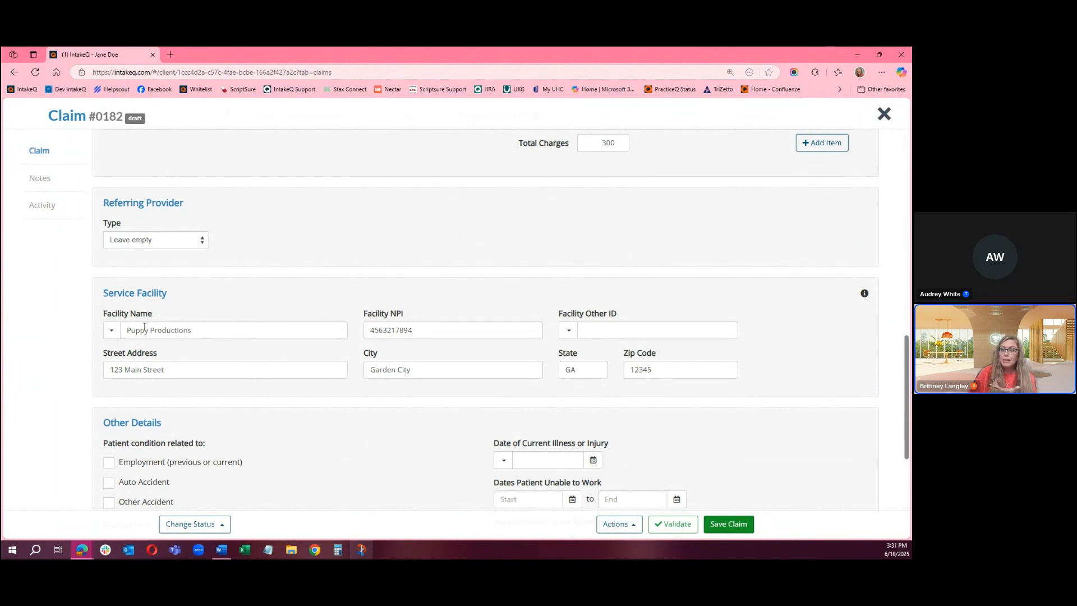
scroll(252, 385, up, 4)
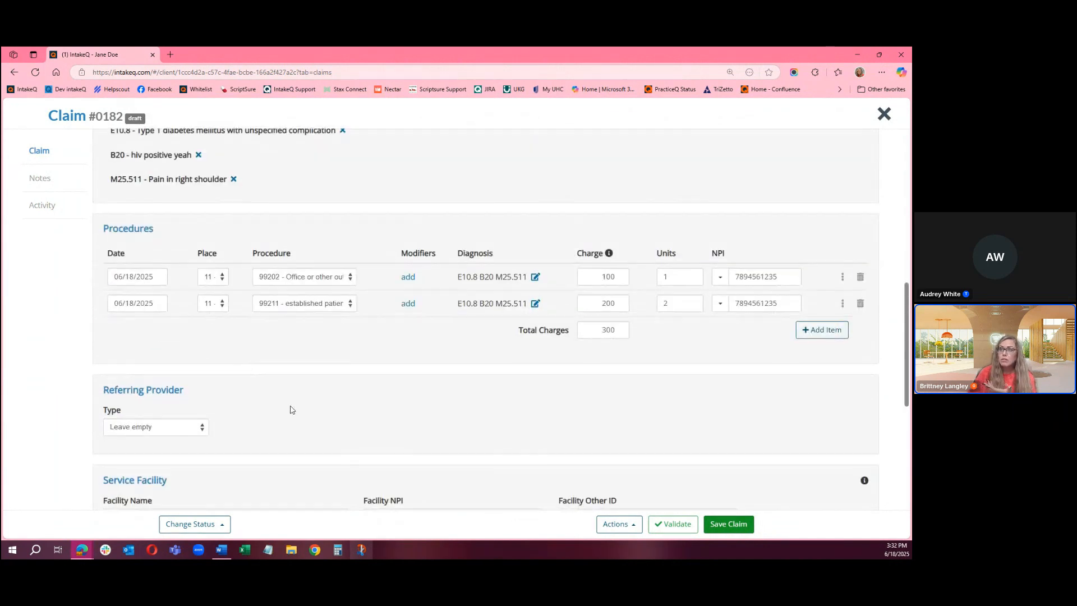
scroll(292, 409, down, 4)
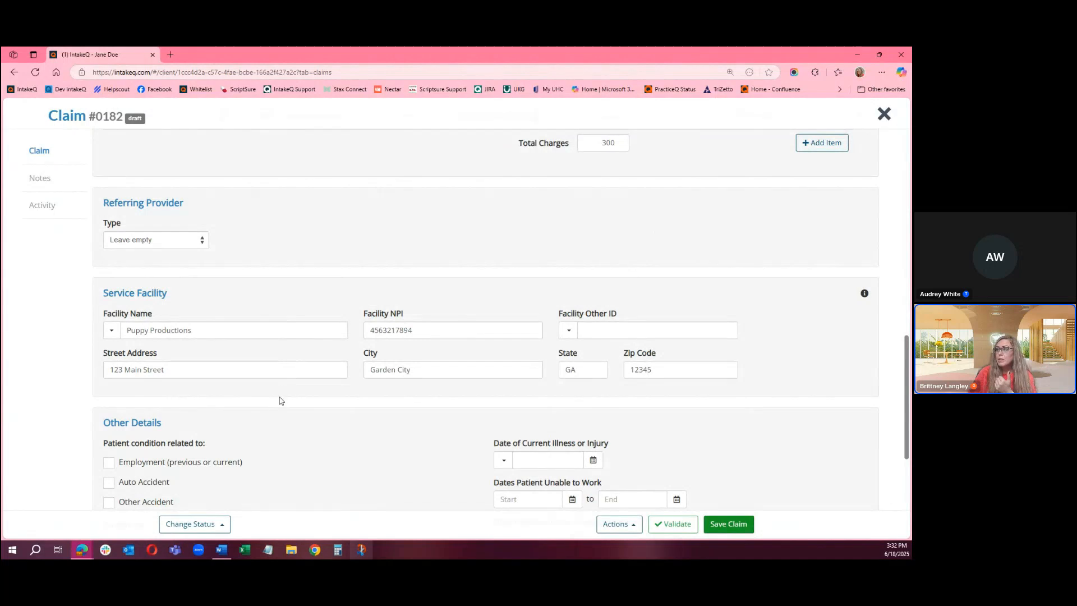
click(112, 330)
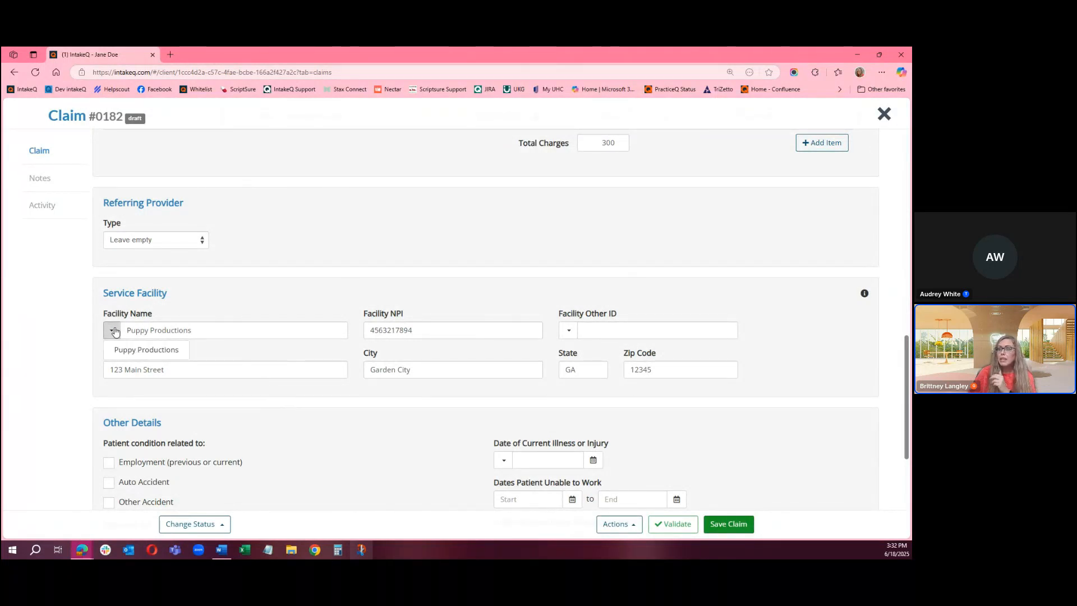
click(222, 292)
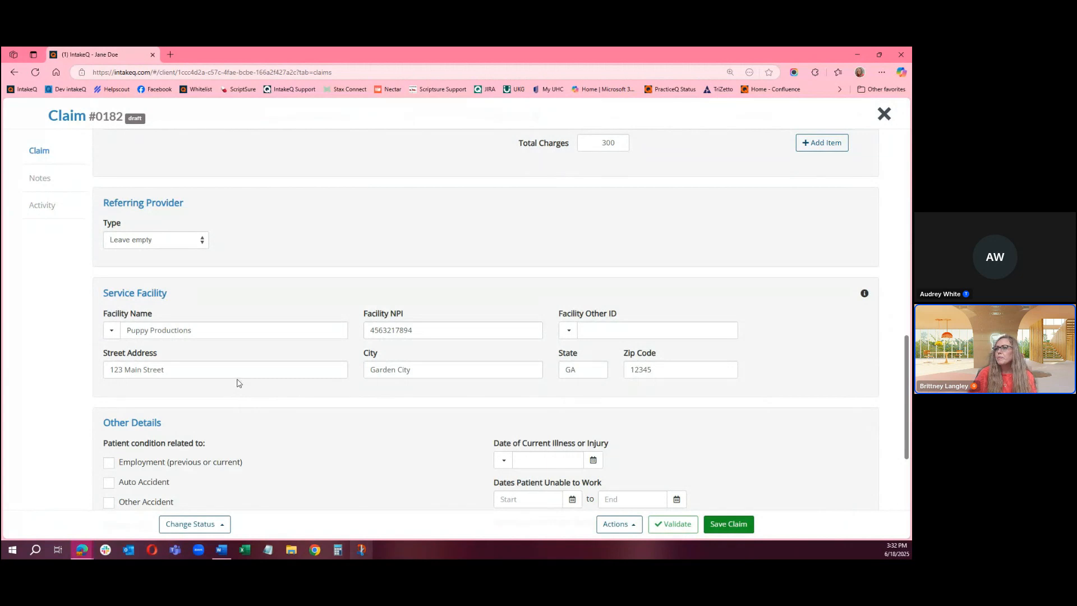
Examine the claim's Other Details, including the Date of Current Illness or Injury qualifiers and the resubmission codes.
scroll(66, 387, down, 3)
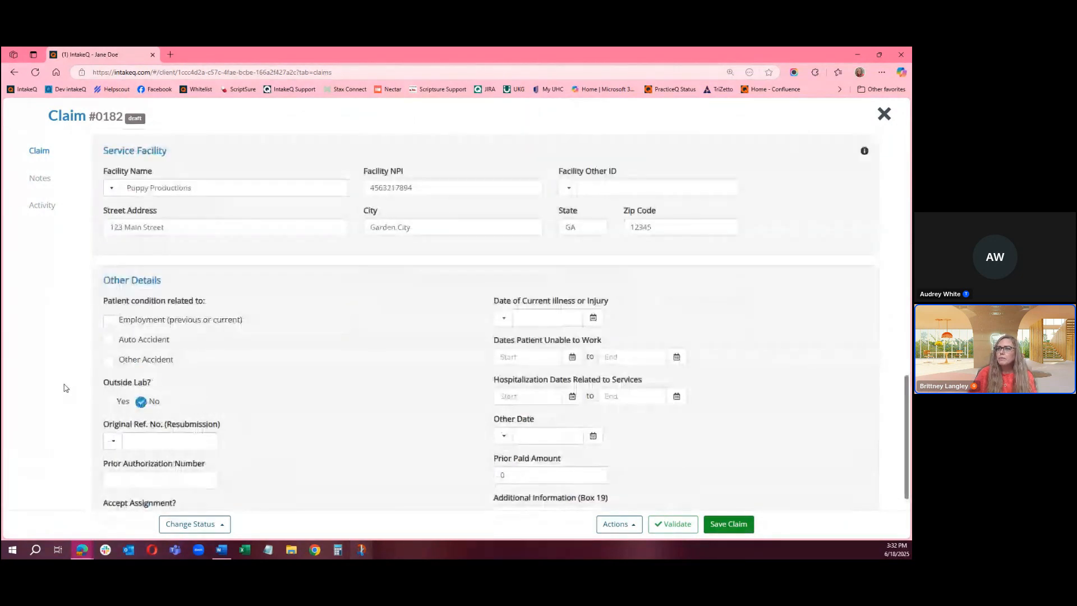
scroll(65, 387, down, 1)
scroll(73, 353, down, 1)
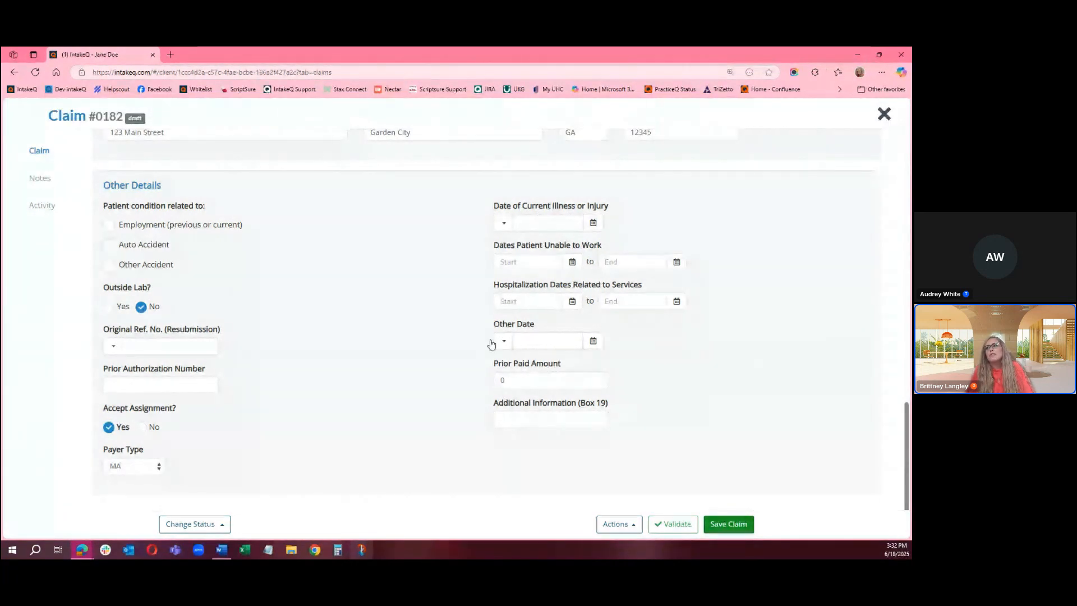
click(503, 225)
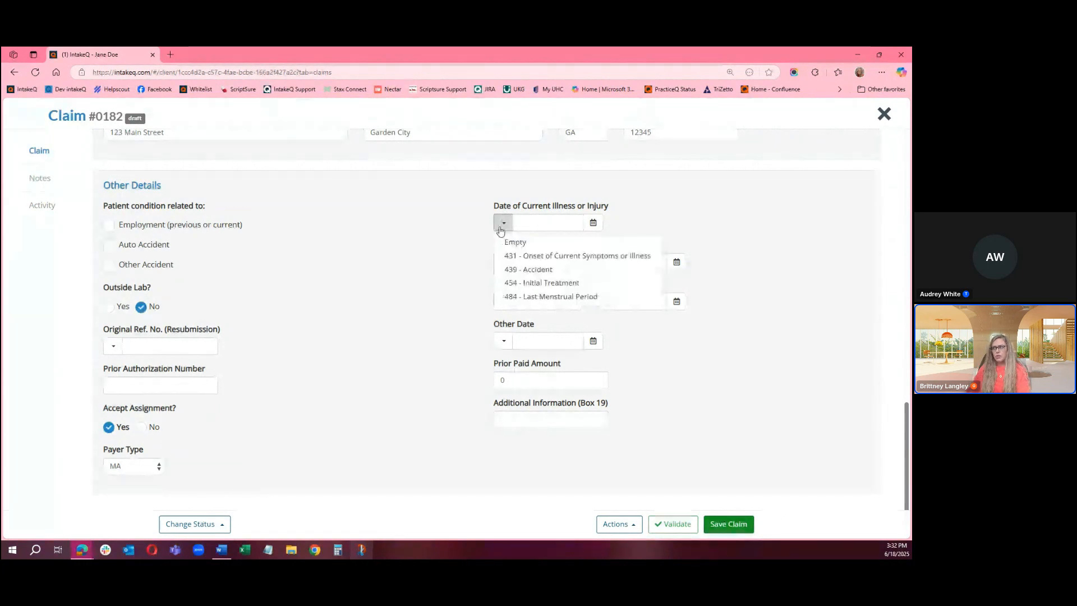
click(473, 231)
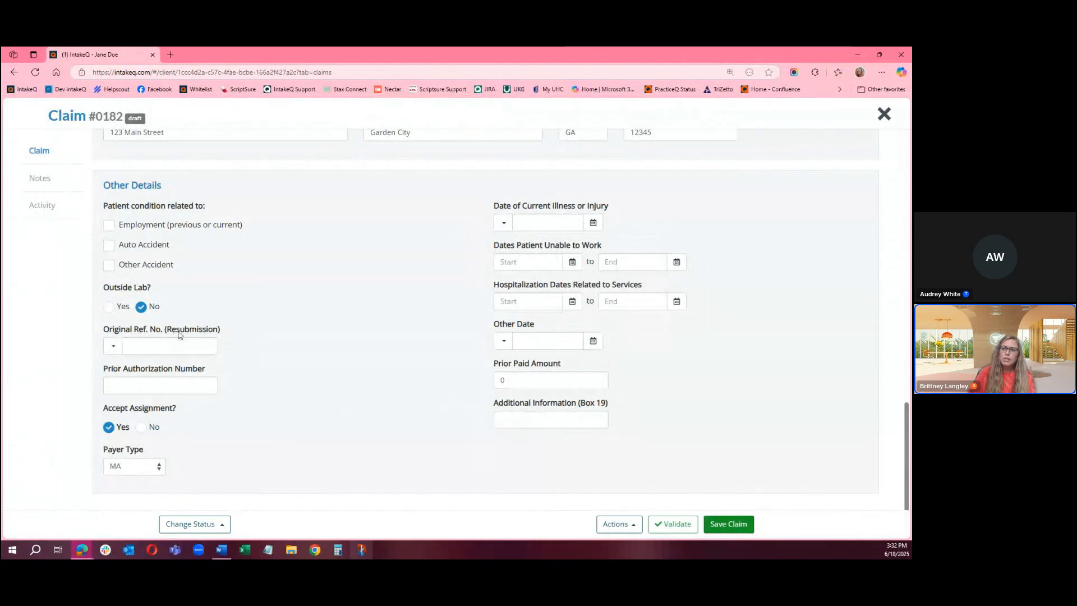
click(112, 346)
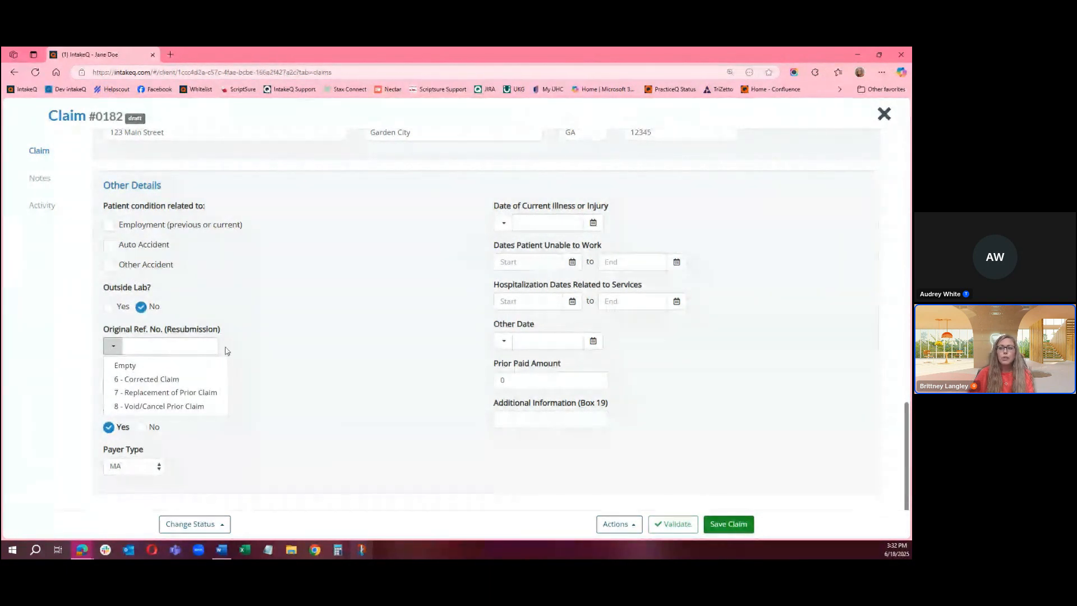
click(264, 351)
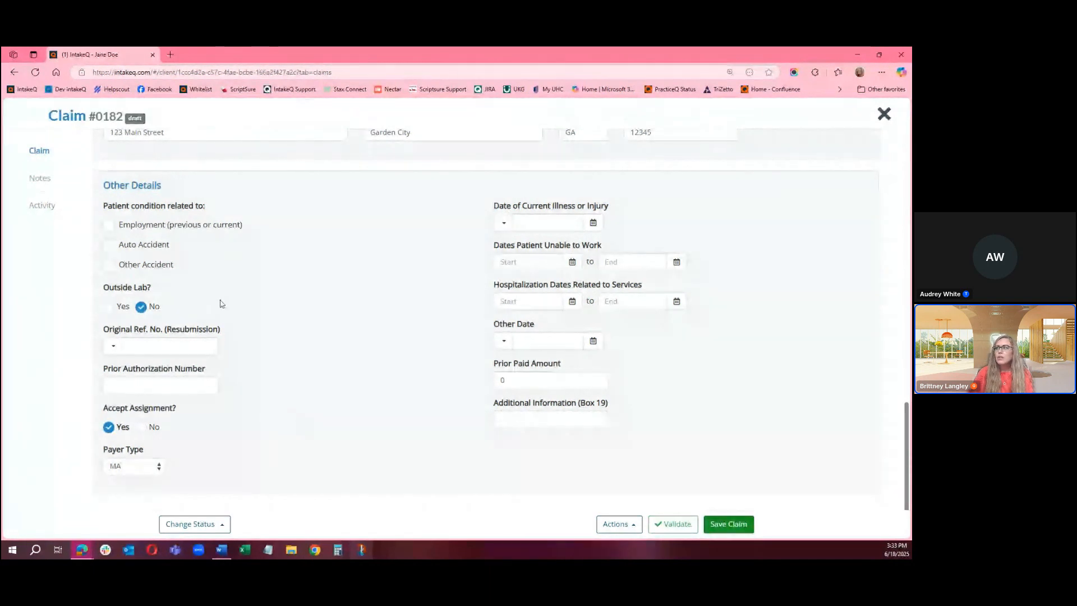
View the claim's notes and activity history, and return to the claim form.
click(43, 180)
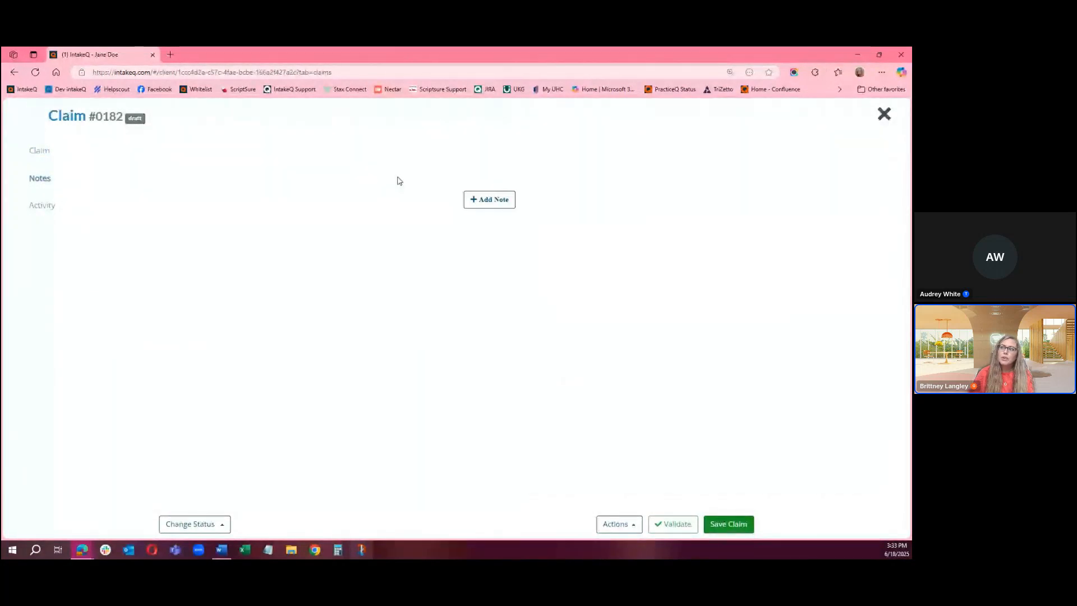
click(40, 207)
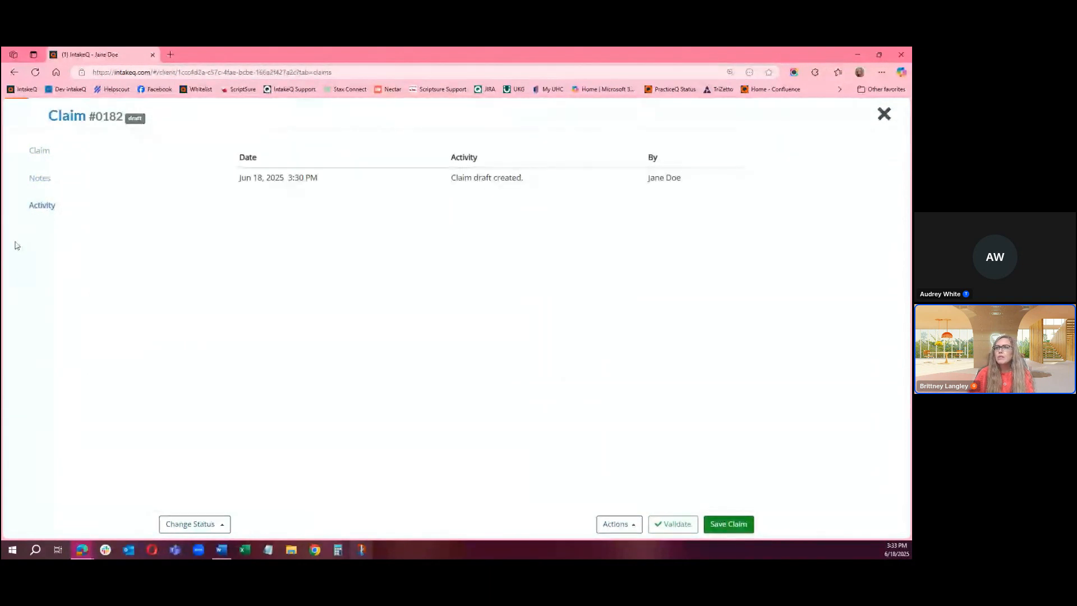
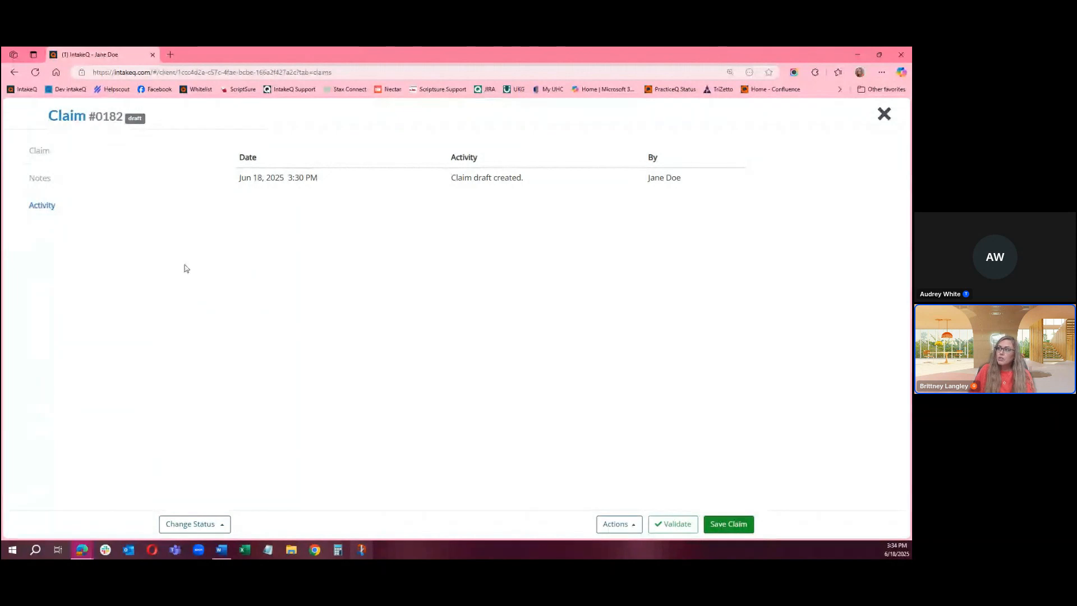
click(32, 148)
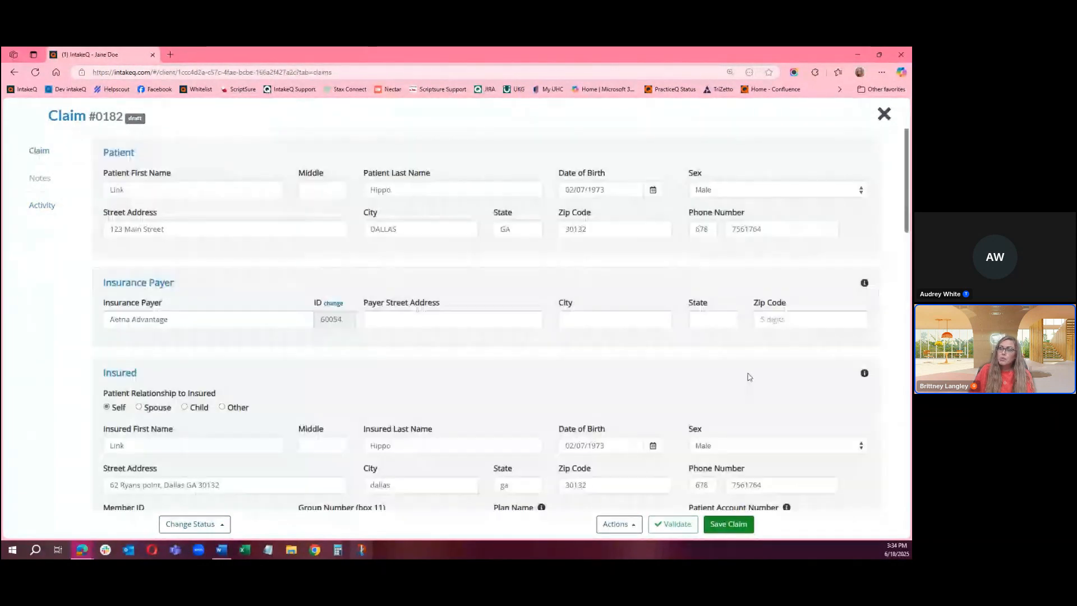
Validate the claim and review the form and the actions available for it.
click(677, 525)
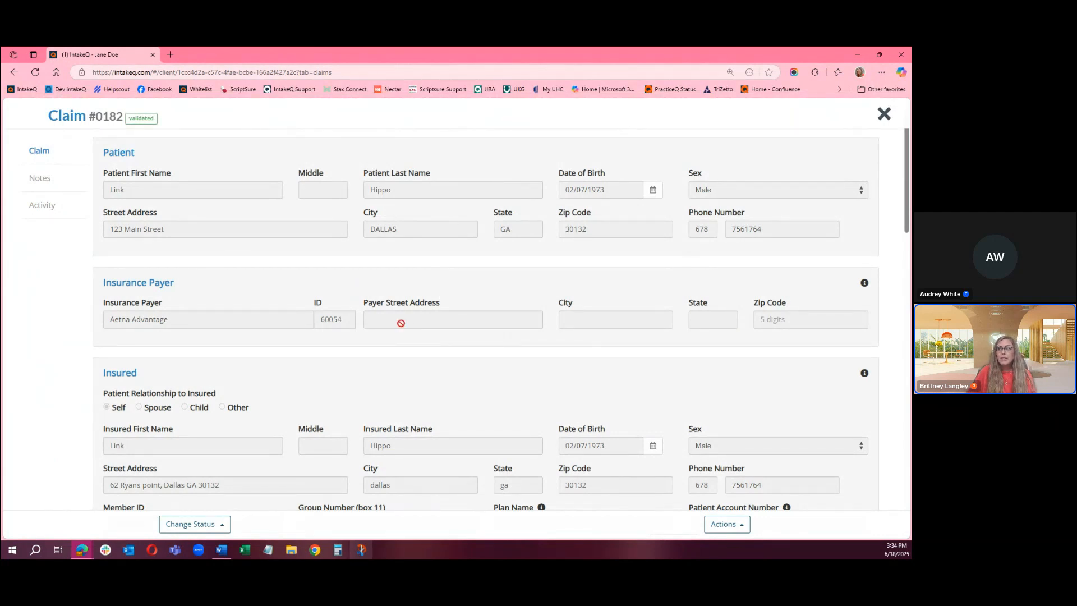
click(724, 524)
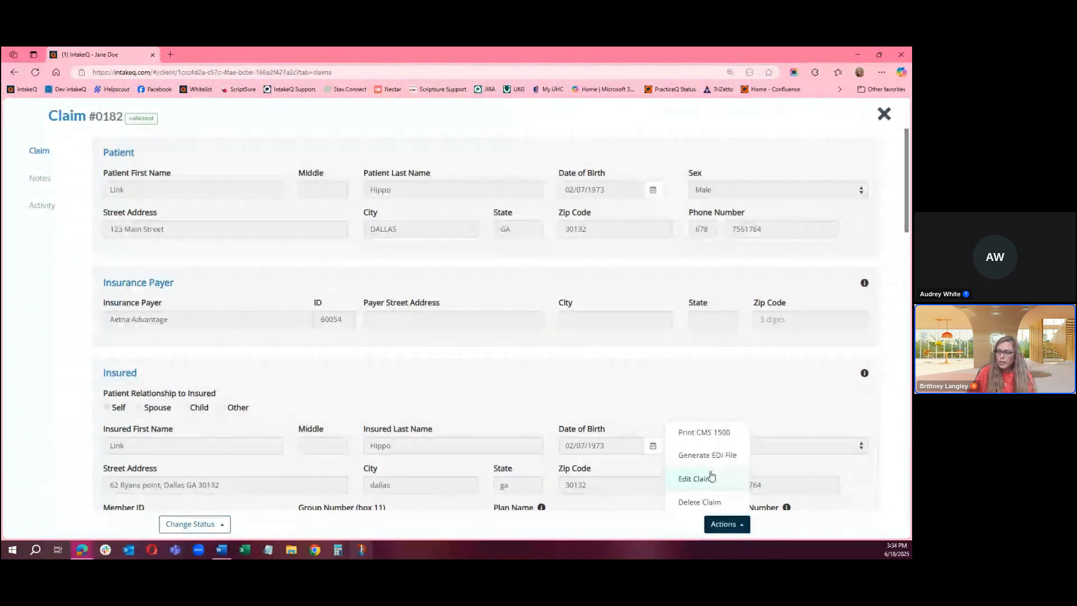
click(552, 381)
scroll(462, 344, down, 5)
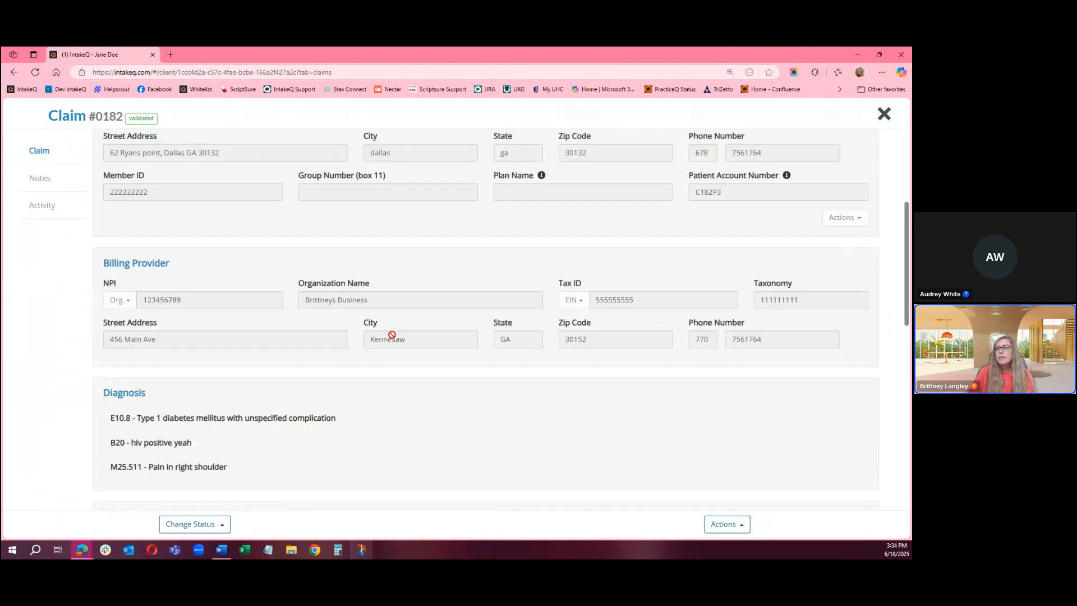
scroll(391, 335, down, 6)
scroll(393, 335, up, 6)
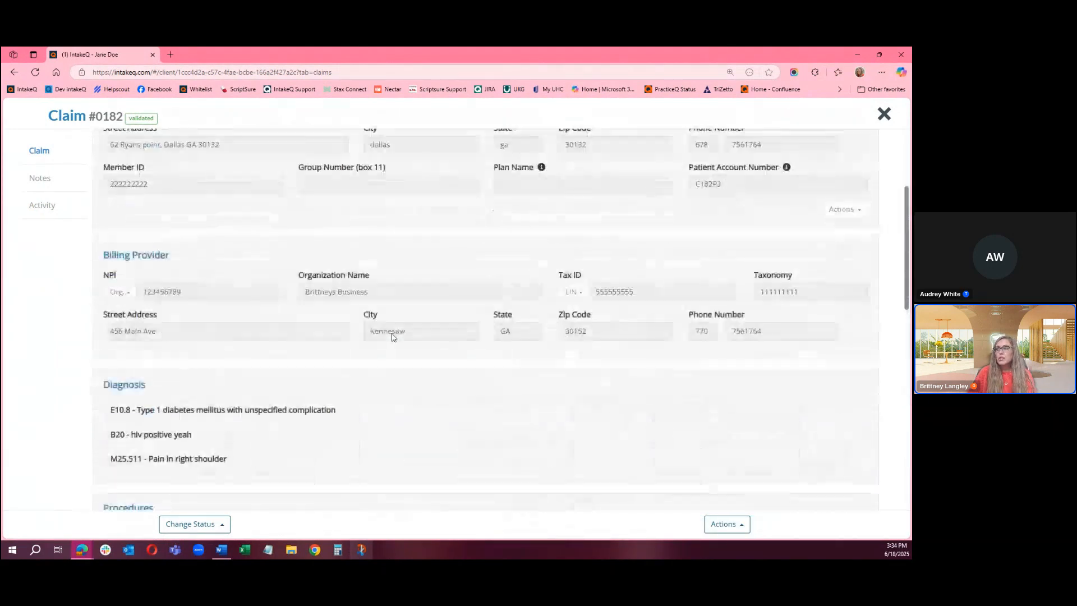
scroll(391, 335, up, 5)
click(736, 527)
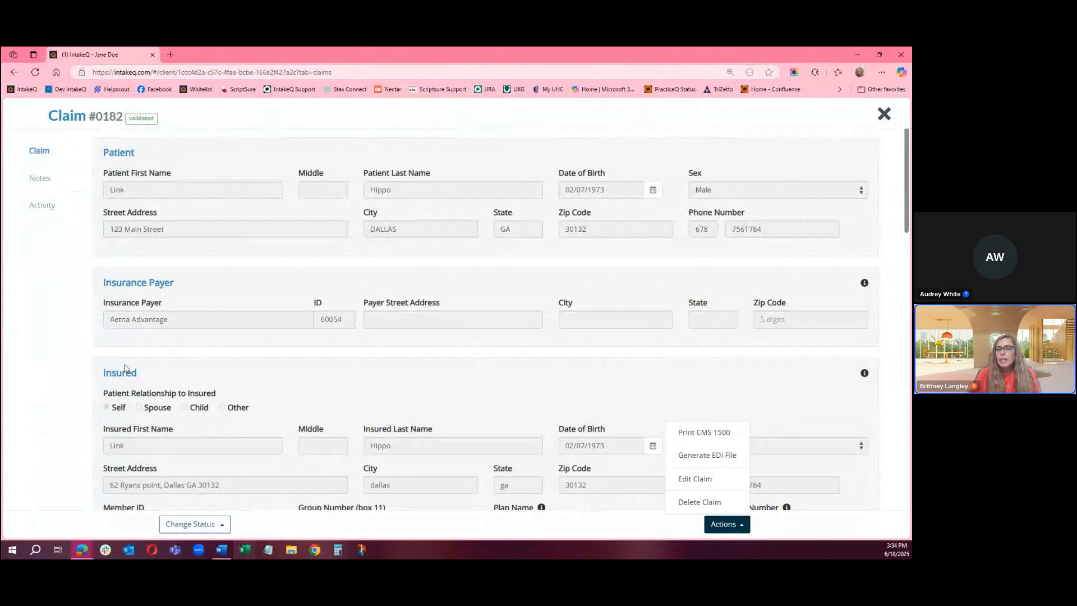
Change the claim's status to submitted and close the claim.
click(190, 524)
click(208, 415)
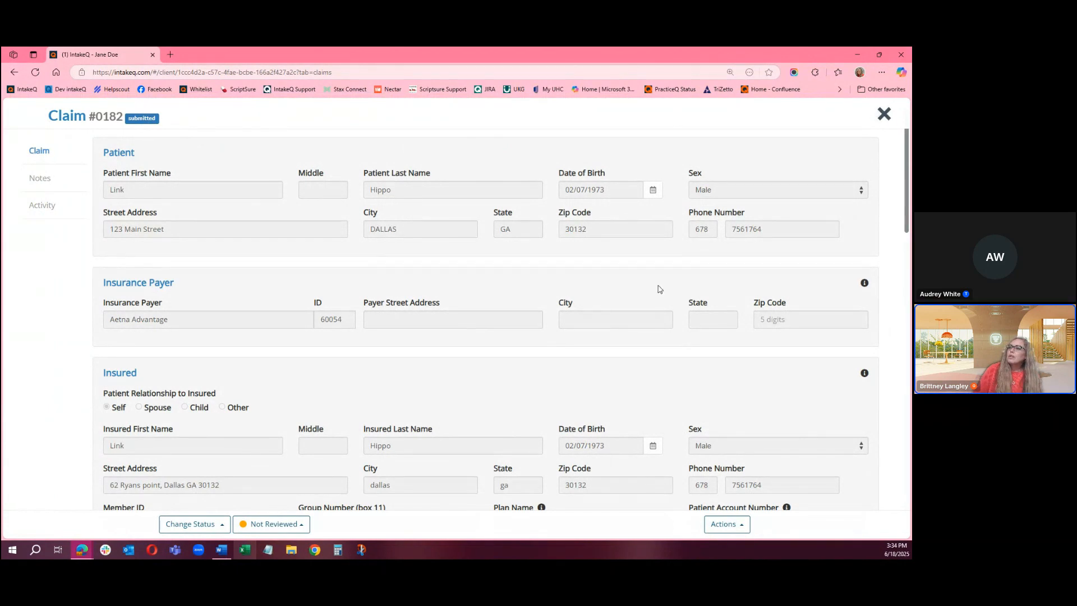
click(884, 115)
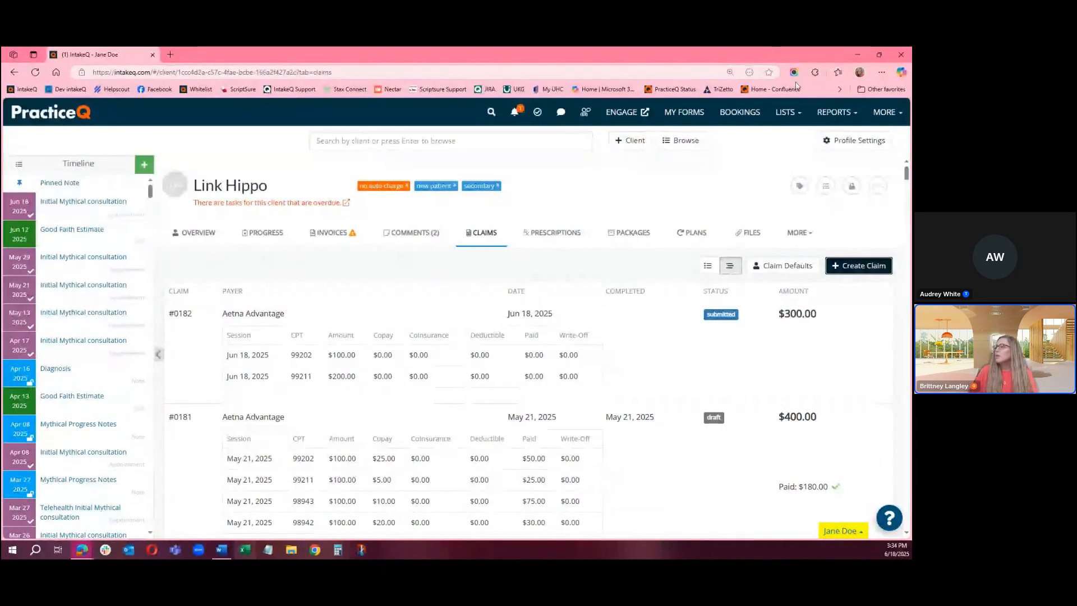
Open the practice-wide claim list and review the Warning filter's options.
click(788, 112)
click(746, 249)
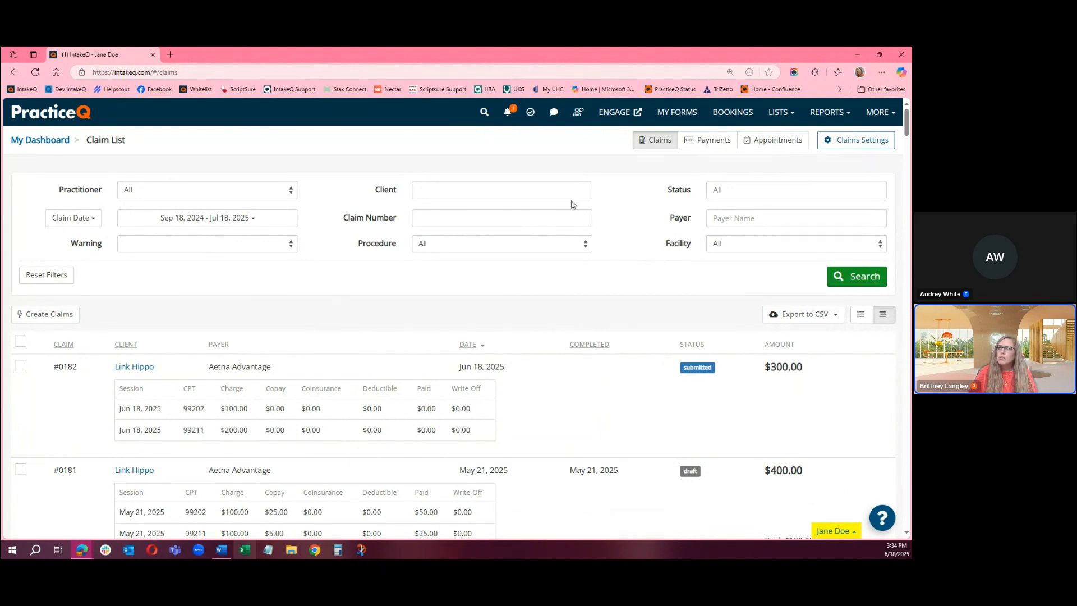
click(157, 247)
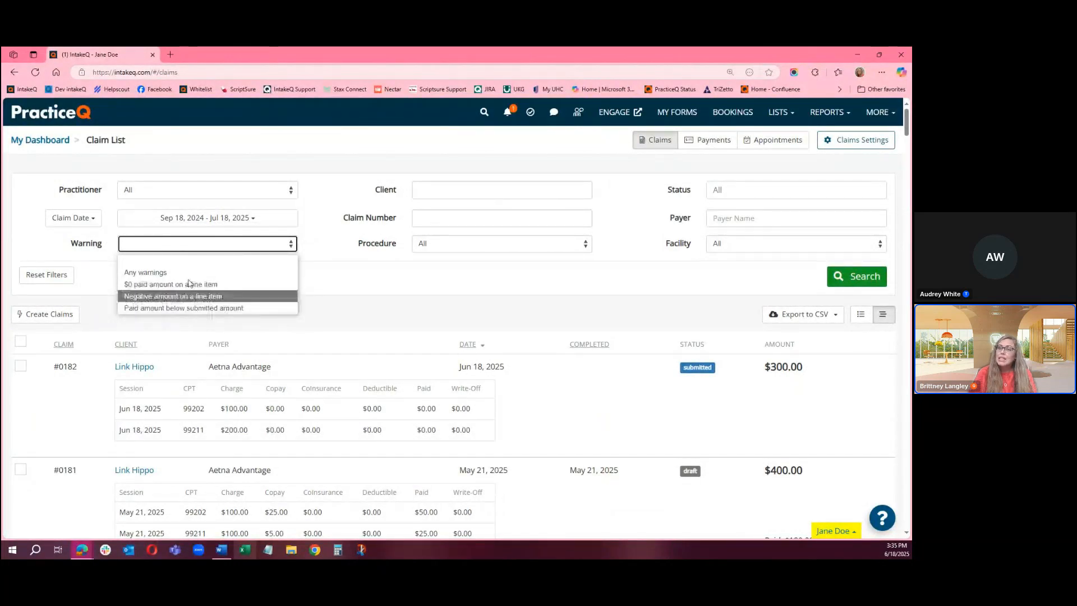
click(338, 311)
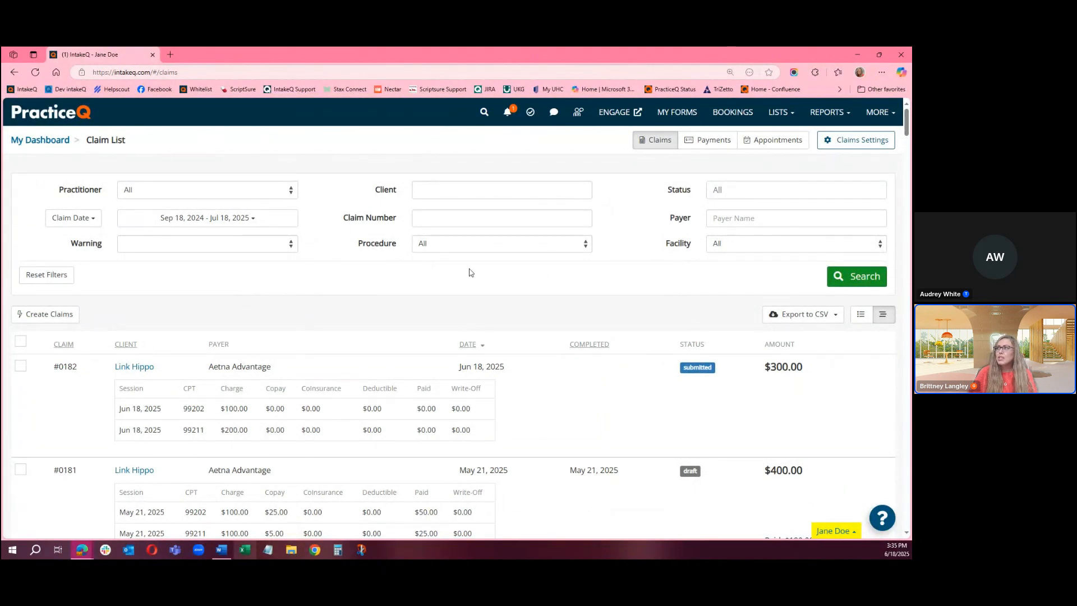
Review the claim statuses and review statuses offered by the claim list's Status filter.
click(753, 187)
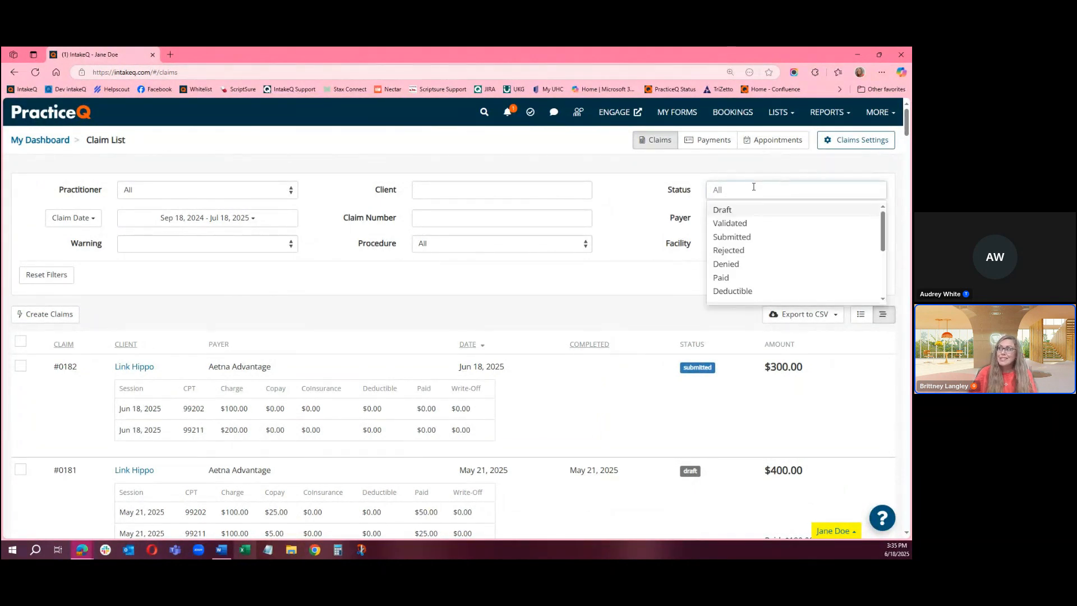
scroll(754, 238, down, 3)
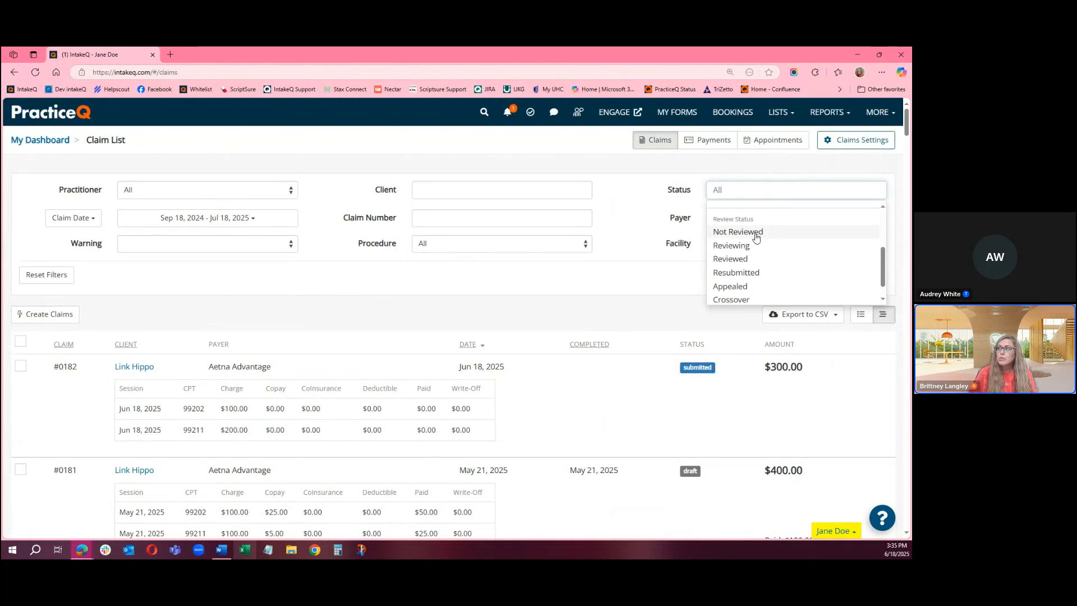
scroll(752, 235, down, 1)
scroll(733, 259, up, 4)
scroll(724, 247, down, 3)
scroll(756, 255, up, 3)
click(572, 308)
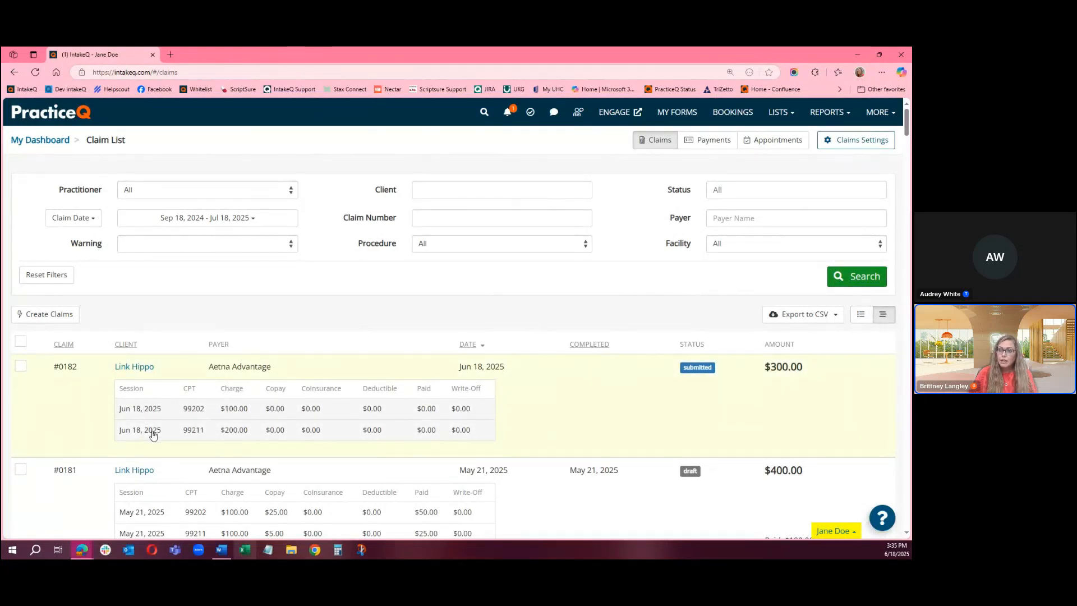
Compare the claim list's compact view with its detailed view, examining claim amounts, line items and payments.
click(860, 316)
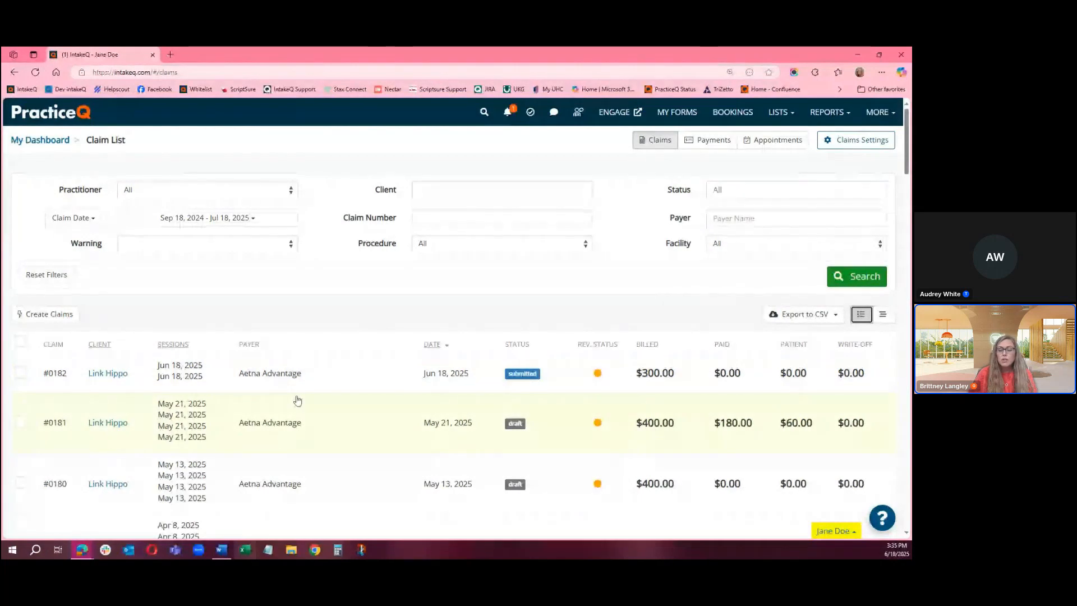
scroll(338, 389, down, 4)
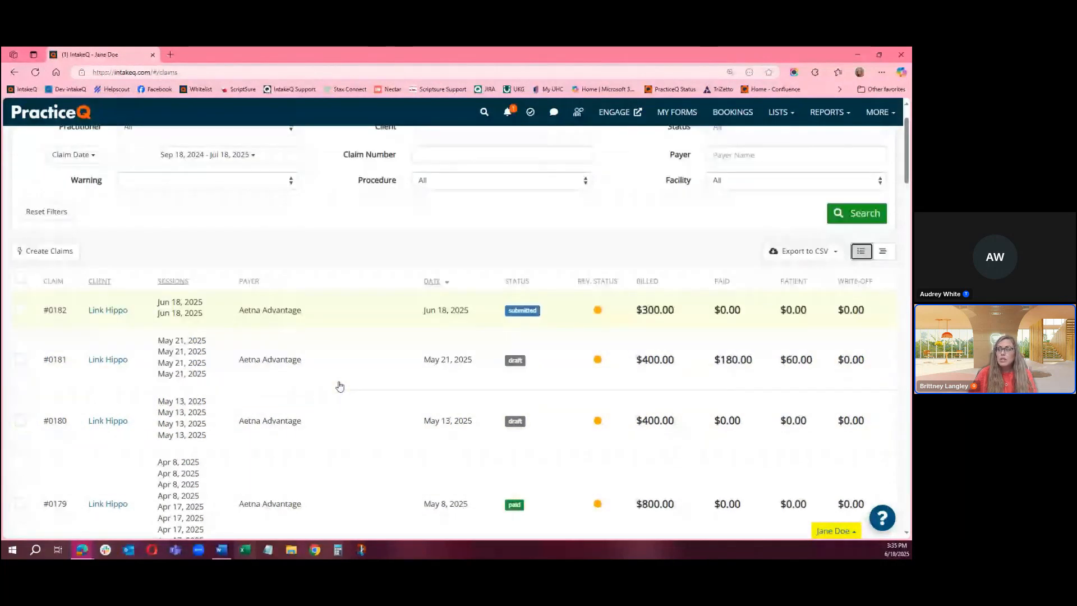
scroll(339, 391, down, 10)
scroll(336, 401, up, 7)
scroll(340, 403, up, 6)
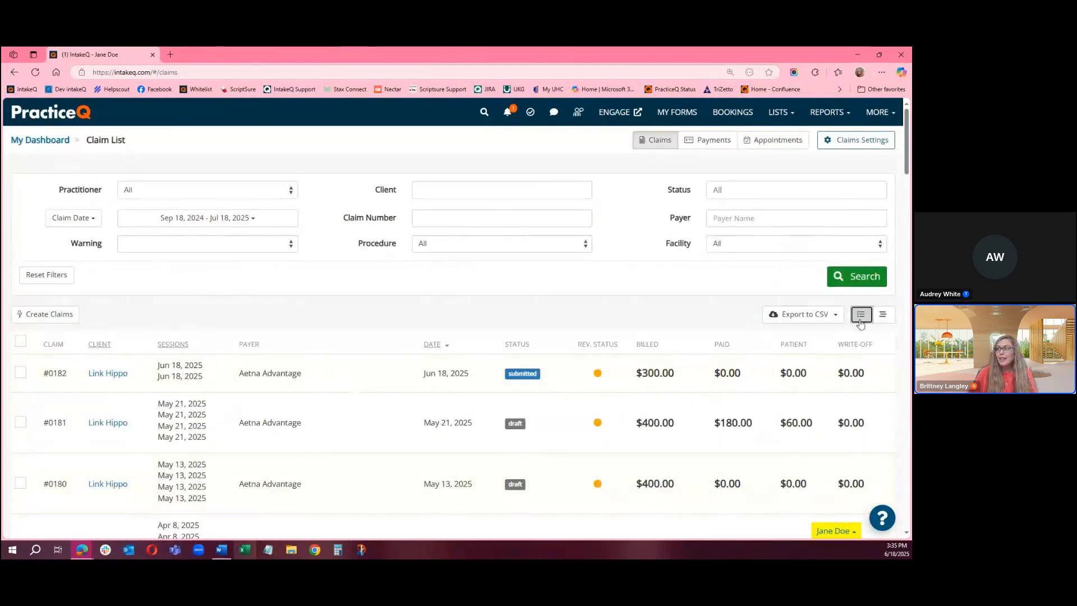
click(882, 316)
scroll(310, 373, down, 6)
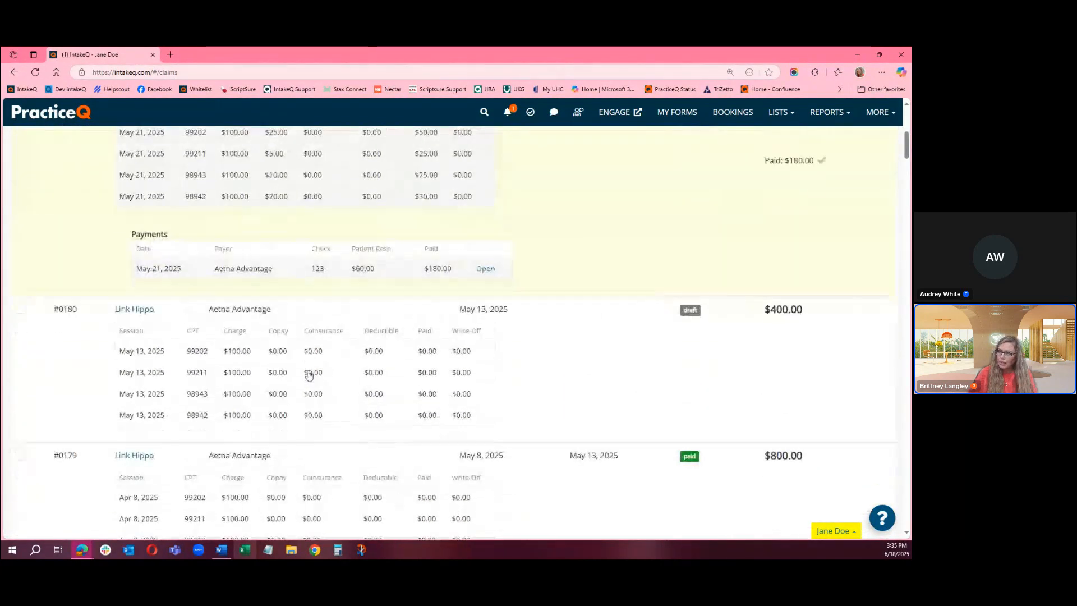
scroll(308, 375, up, 3)
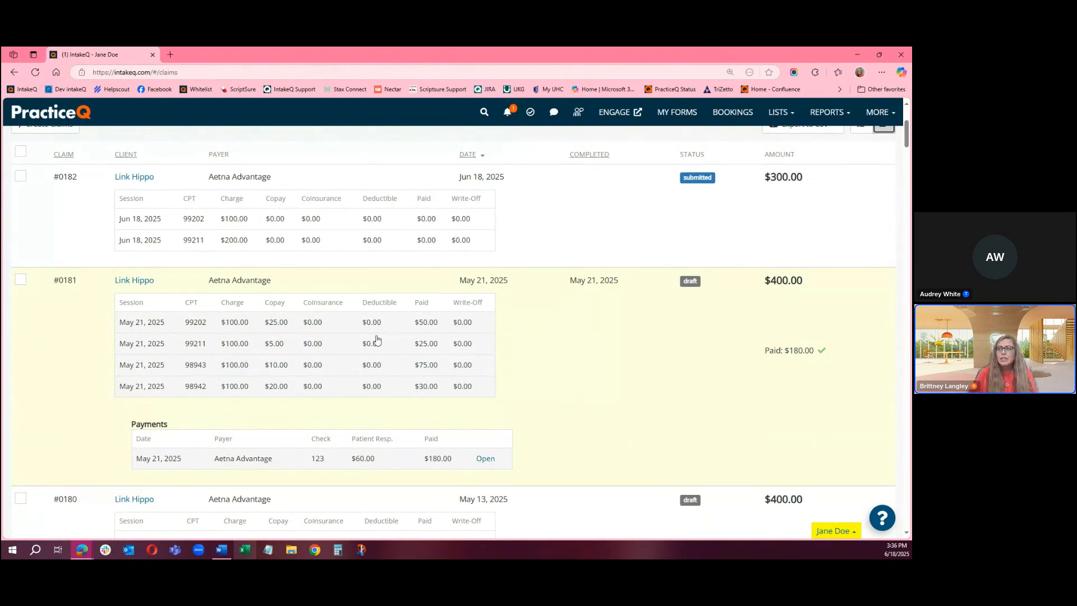
scroll(571, 432, up, 4)
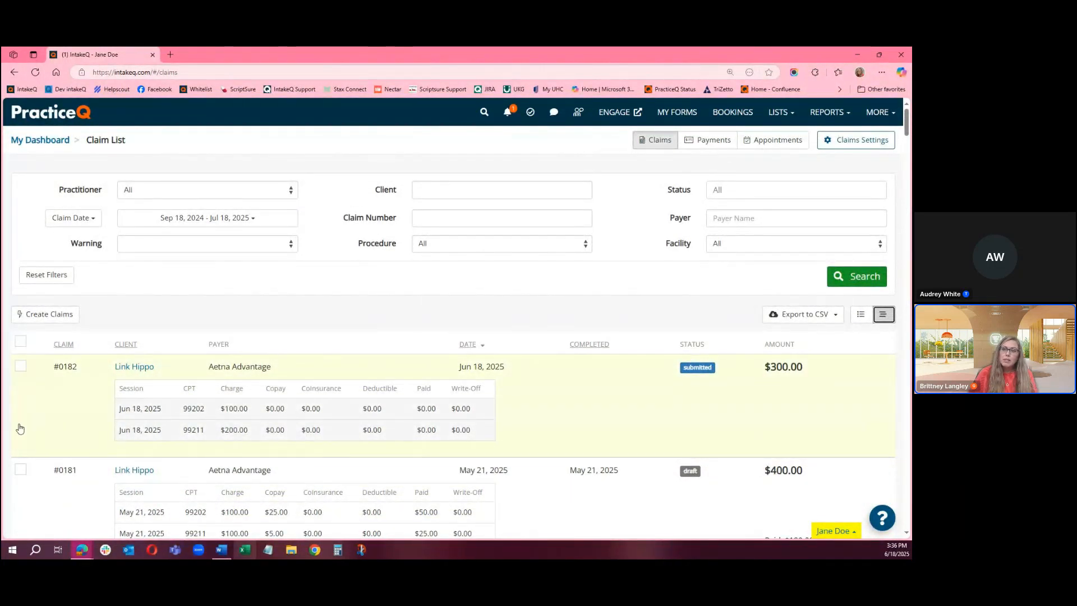
Select the two newest claims and review the bulk actions available for them.
click(21, 367)
click(20, 470)
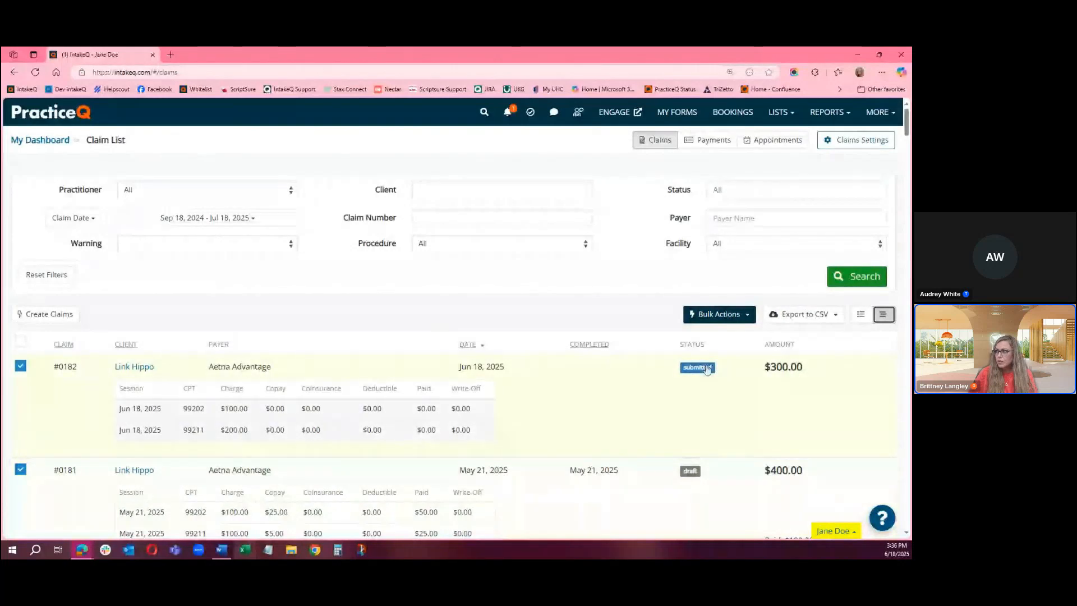
click(719, 317)
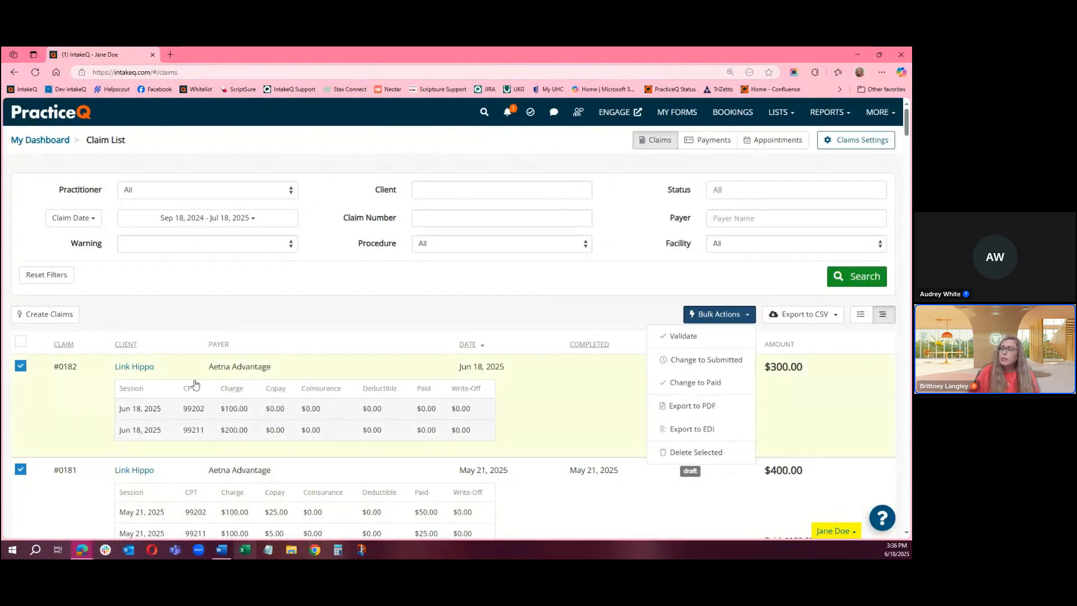
click(240, 317)
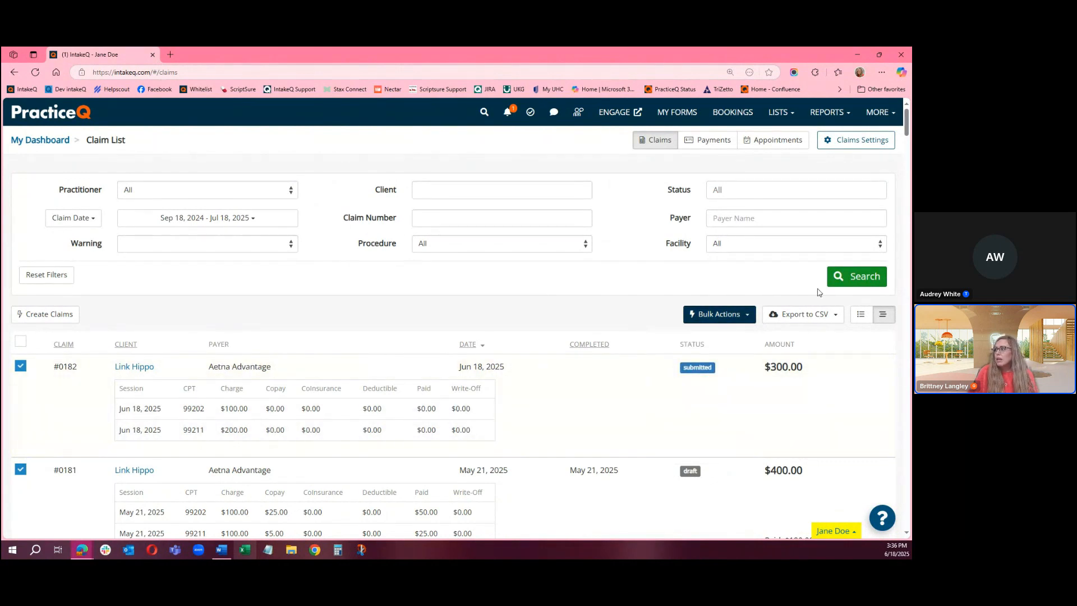
Clear the selection of both claims and review the CSV export options for claims and claim items.
click(21, 366)
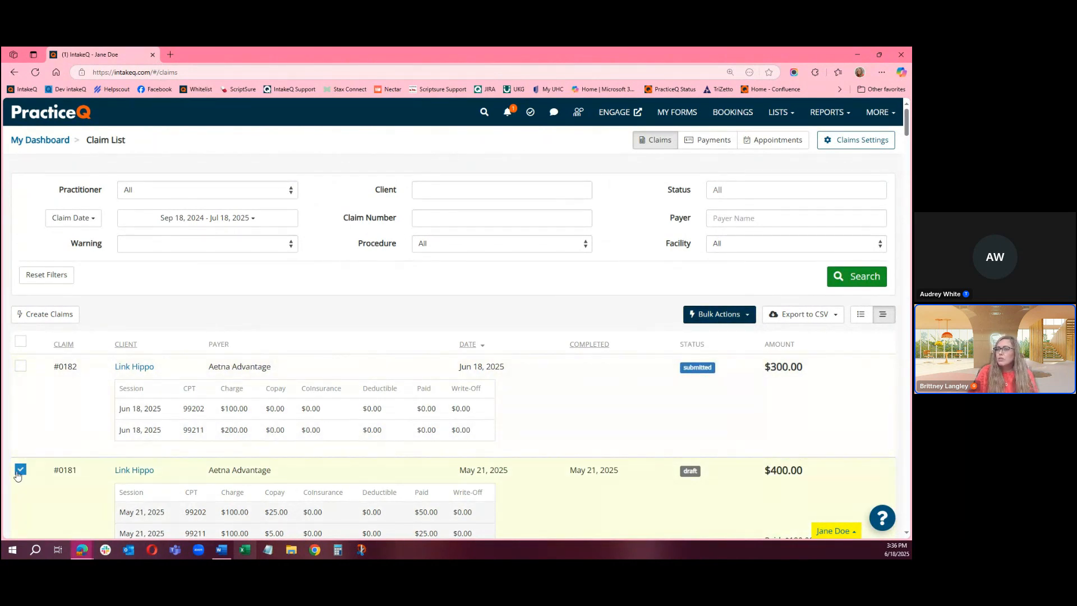
click(19, 471)
click(805, 314)
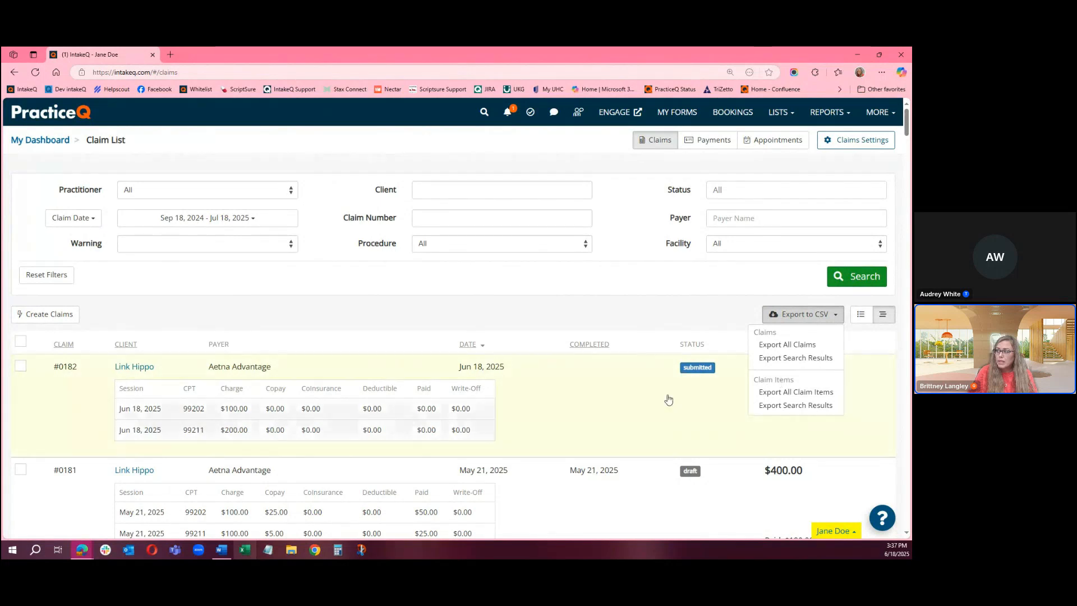
click(398, 310)
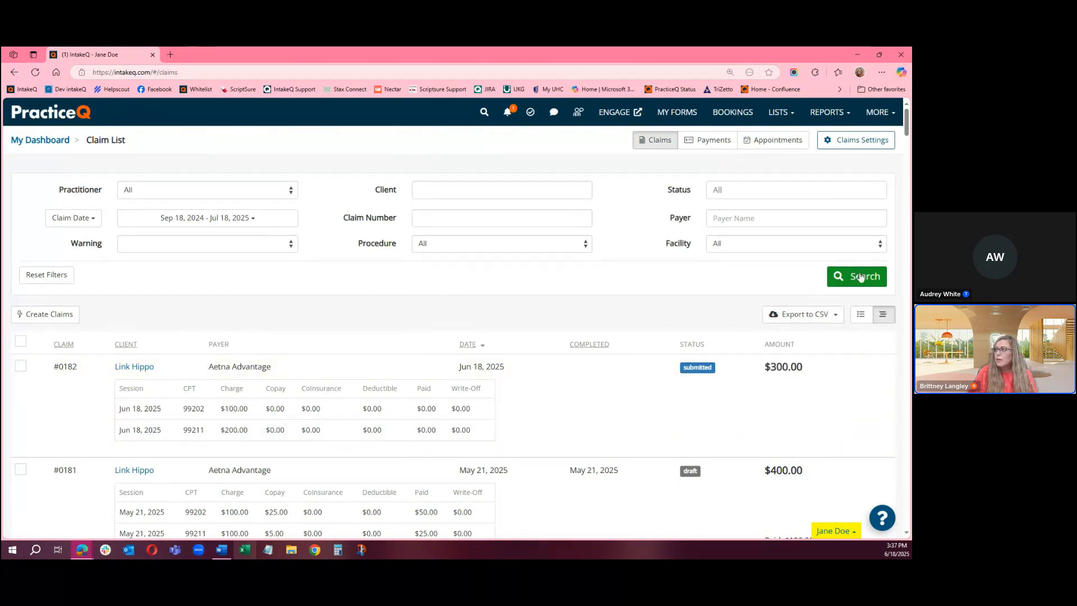
Examine the readiness and warning labels of eligible appointments for bulk claim creation, selecting the May 29, 2025 appointment, and return to the claim list.
click(52, 319)
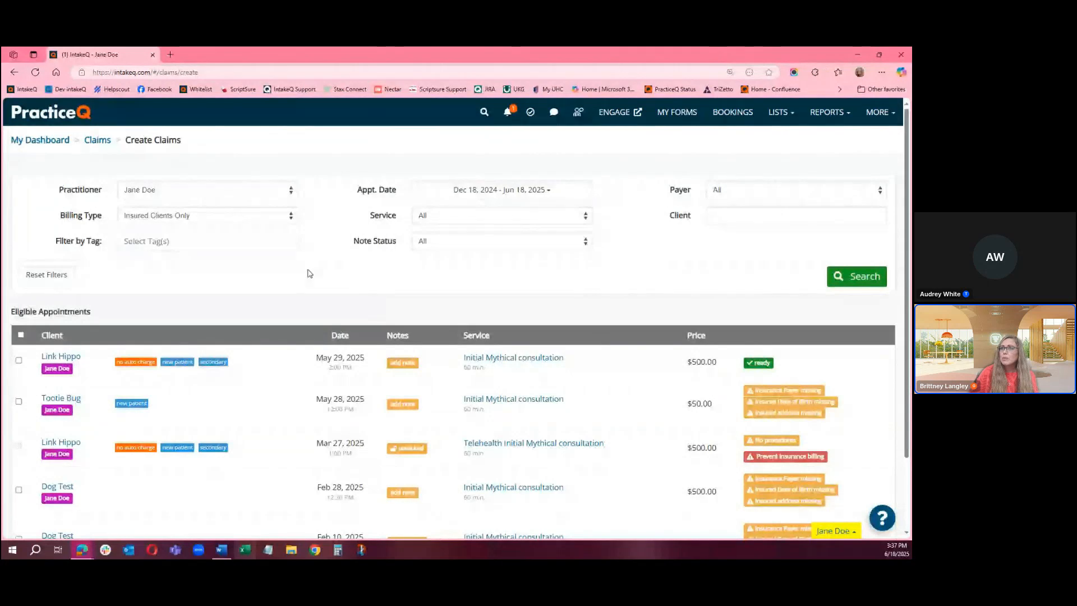
click(19, 360)
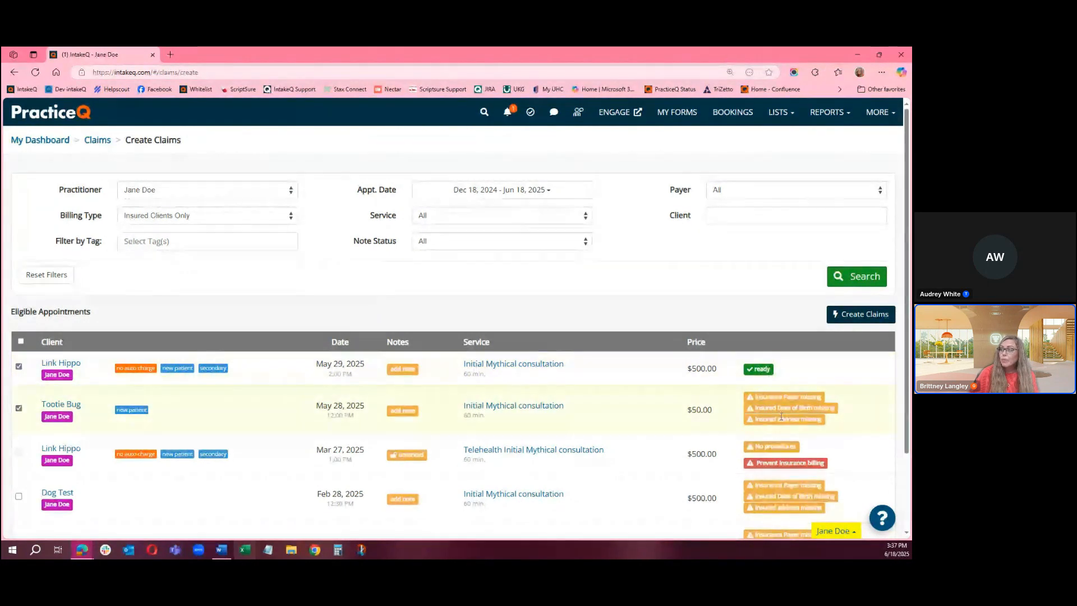
scroll(777, 362, down, 2)
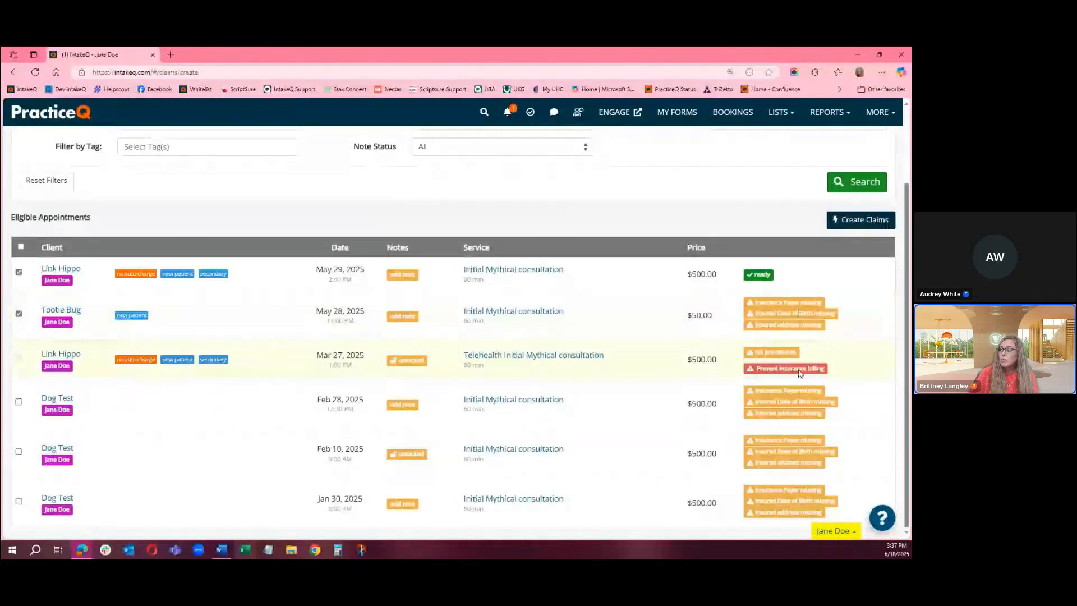
scroll(746, 448, up, 2)
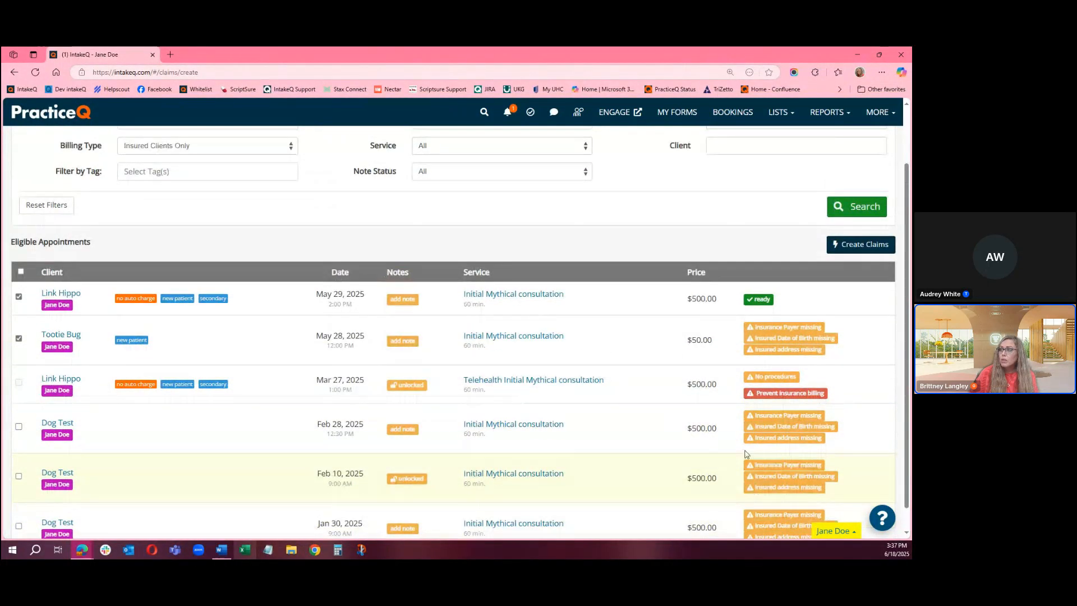
click(19, 408)
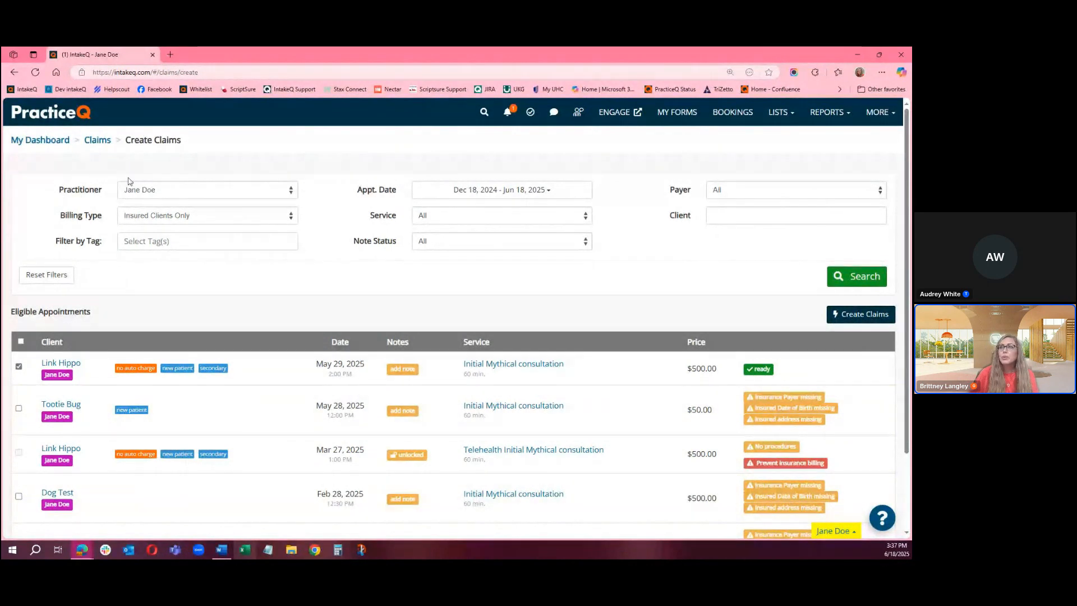
click(99, 143)
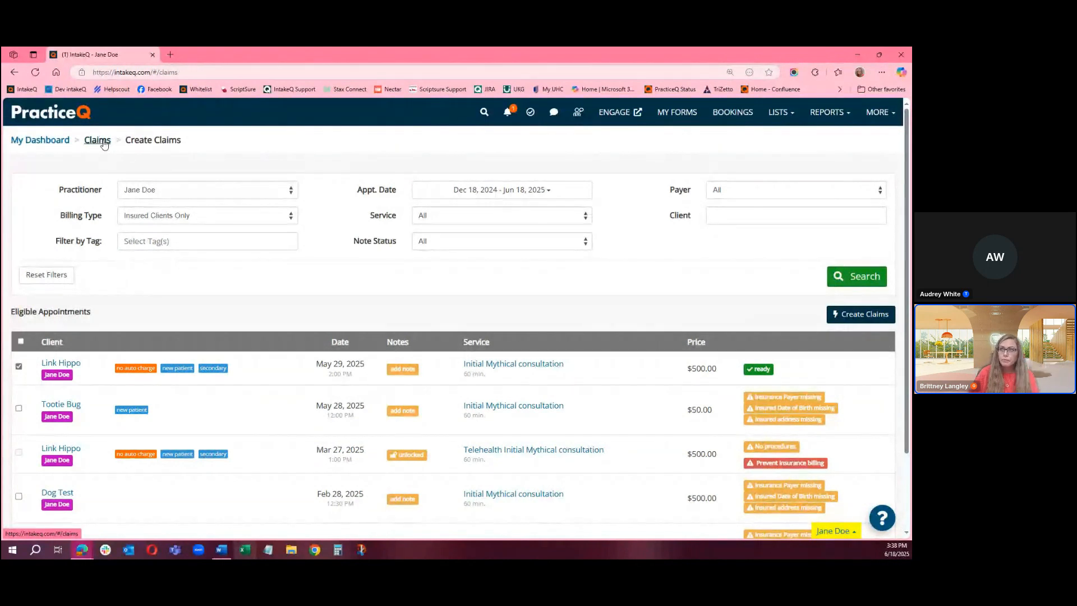
click(104, 145)
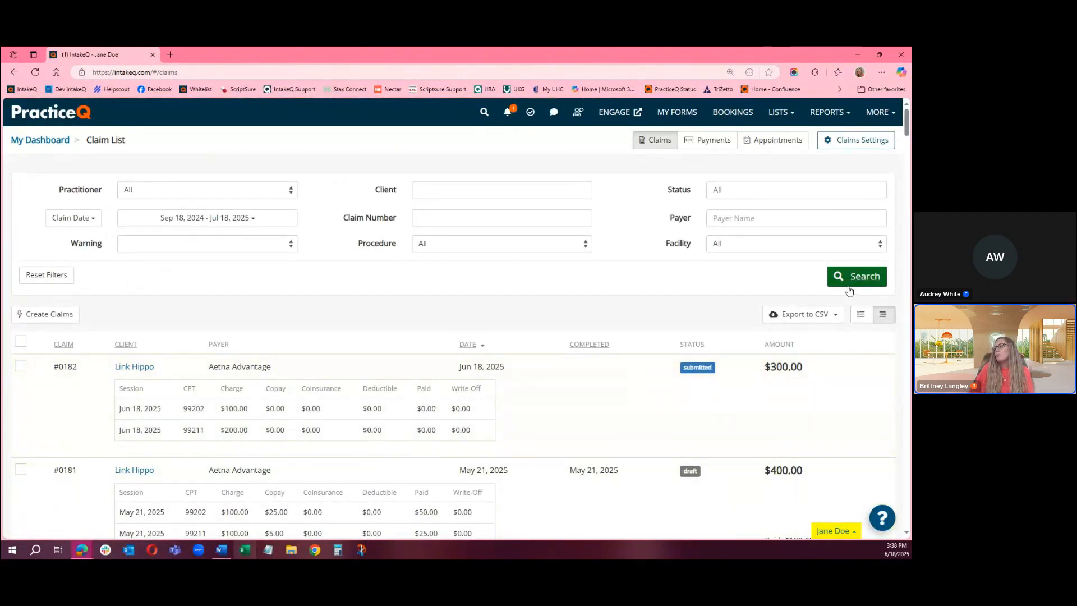
Open the insurance payments list and review its payment entries and Warning filter options.
click(712, 140)
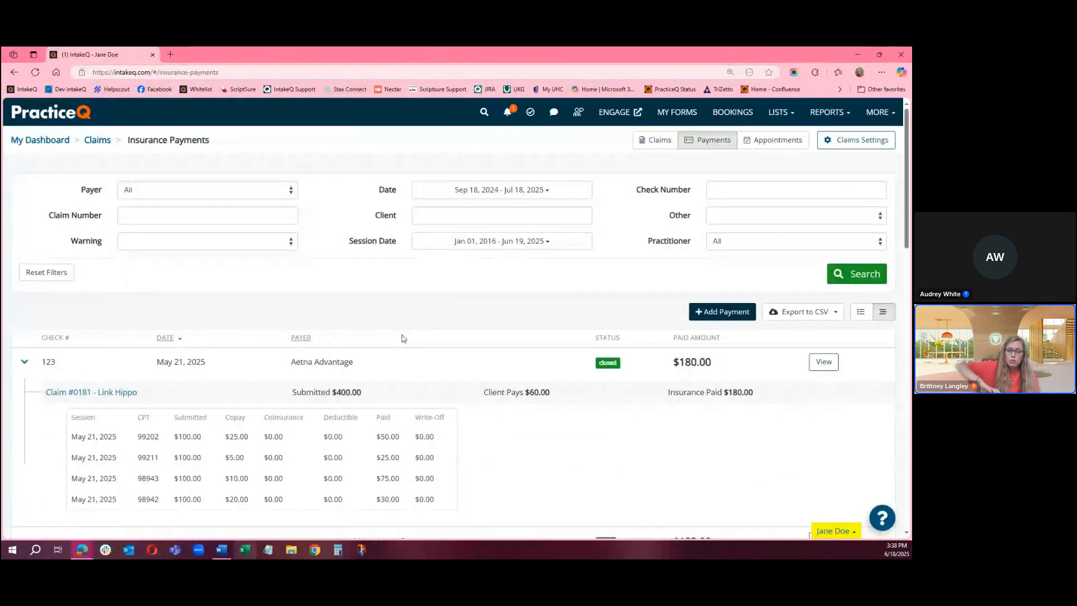
scroll(401, 337, down, 3)
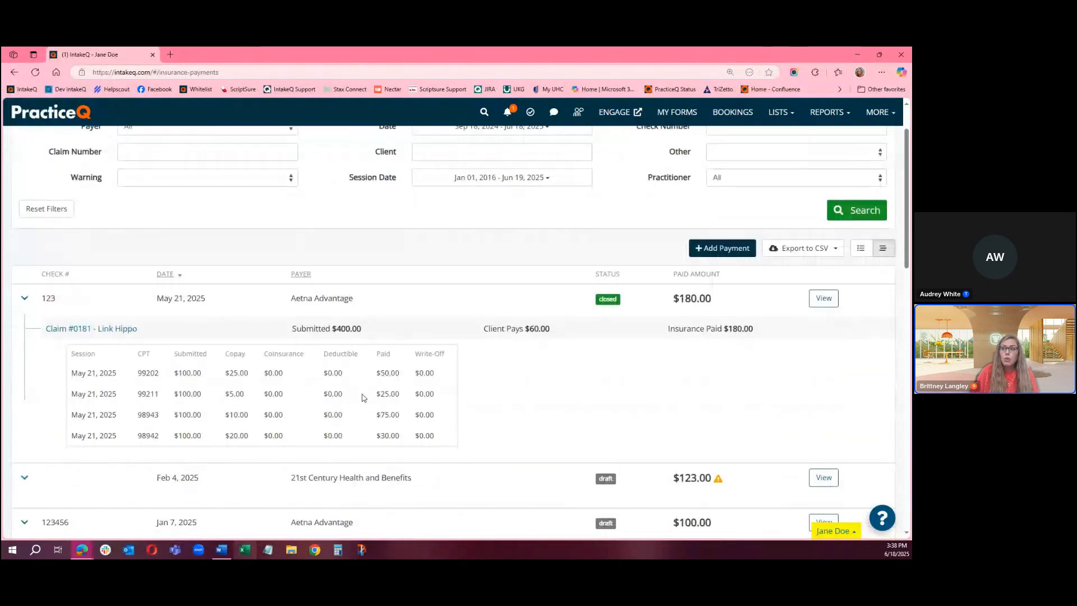
scroll(292, 315, down, 6)
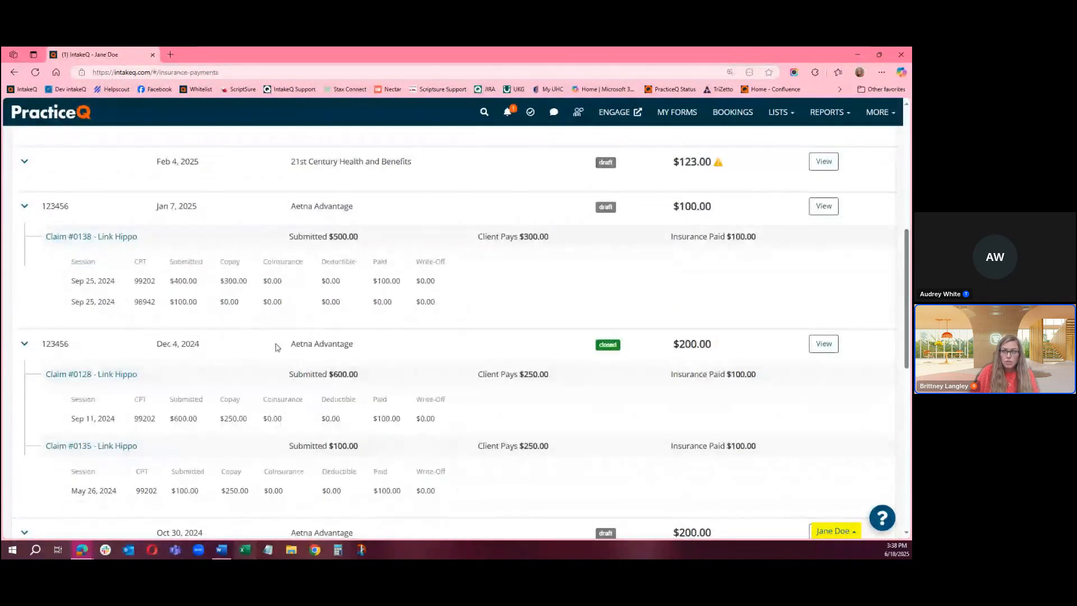
scroll(275, 395, up, 10)
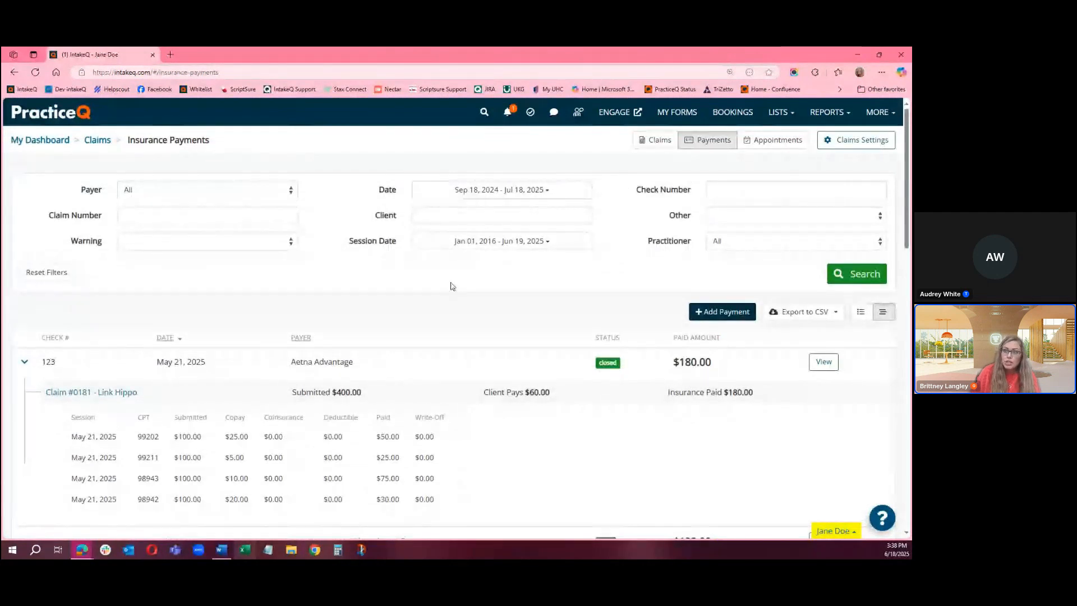
click(220, 245)
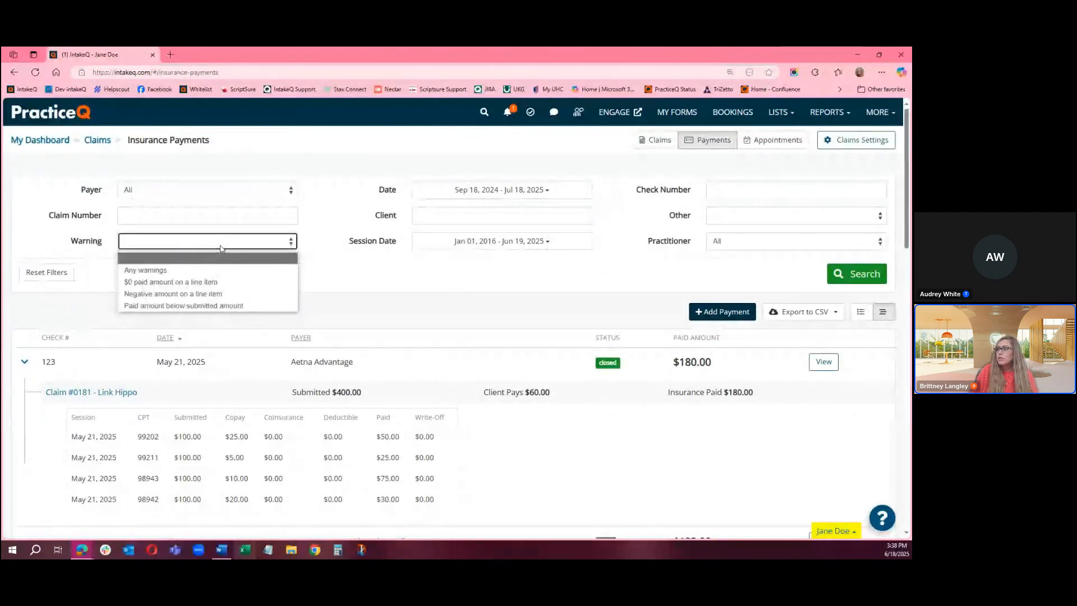
click(221, 247)
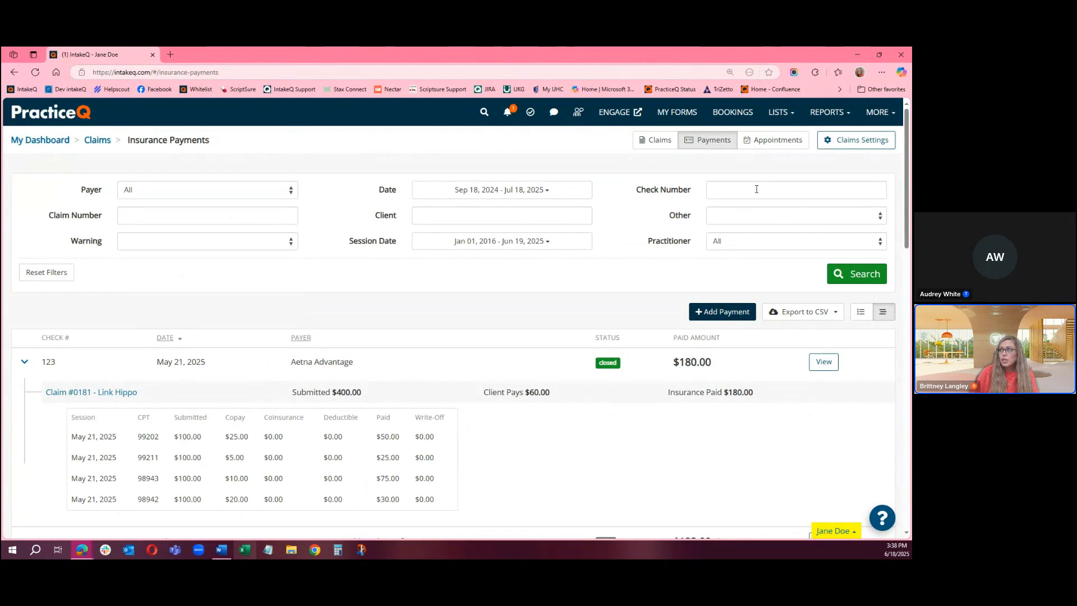
Open the May 21, 2025 Aetna Advantage payment and view the actions available for it.
scroll(503, 395, down, 1)
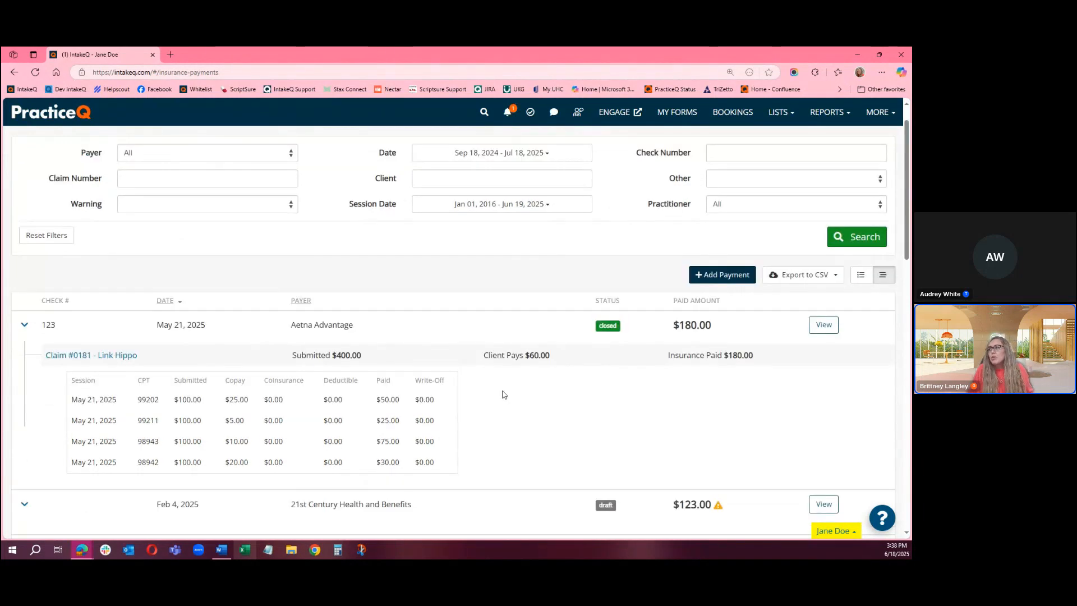
scroll(503, 395, down, 3)
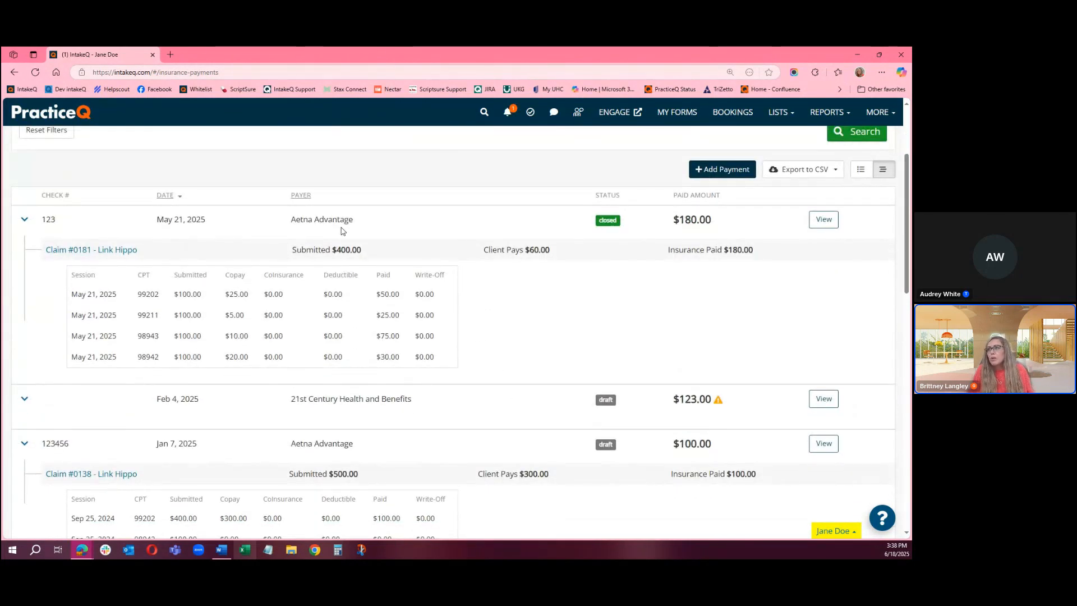
click(823, 227)
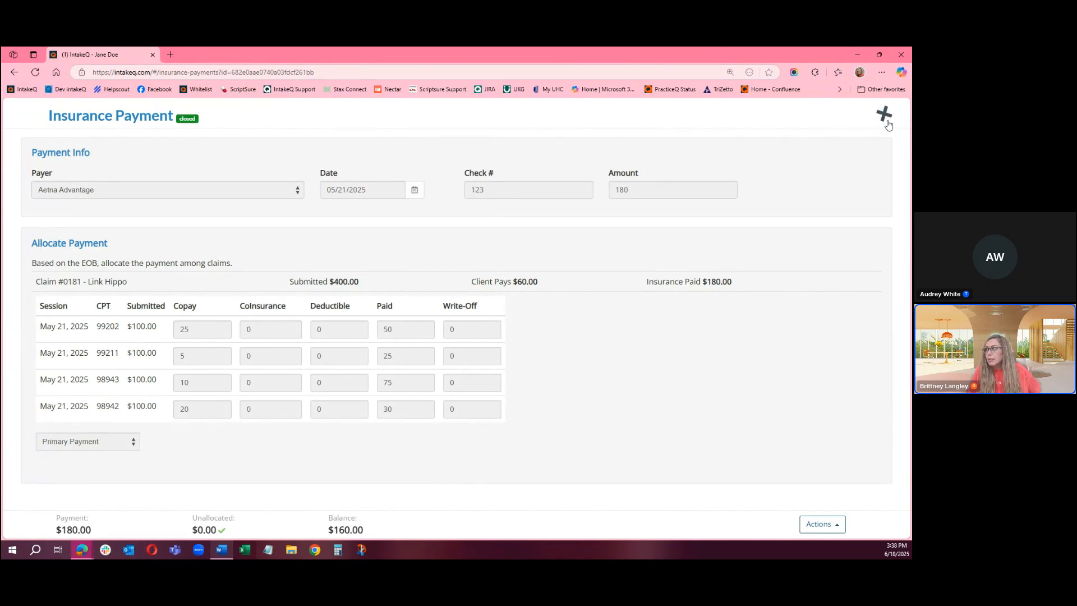
click(819, 526)
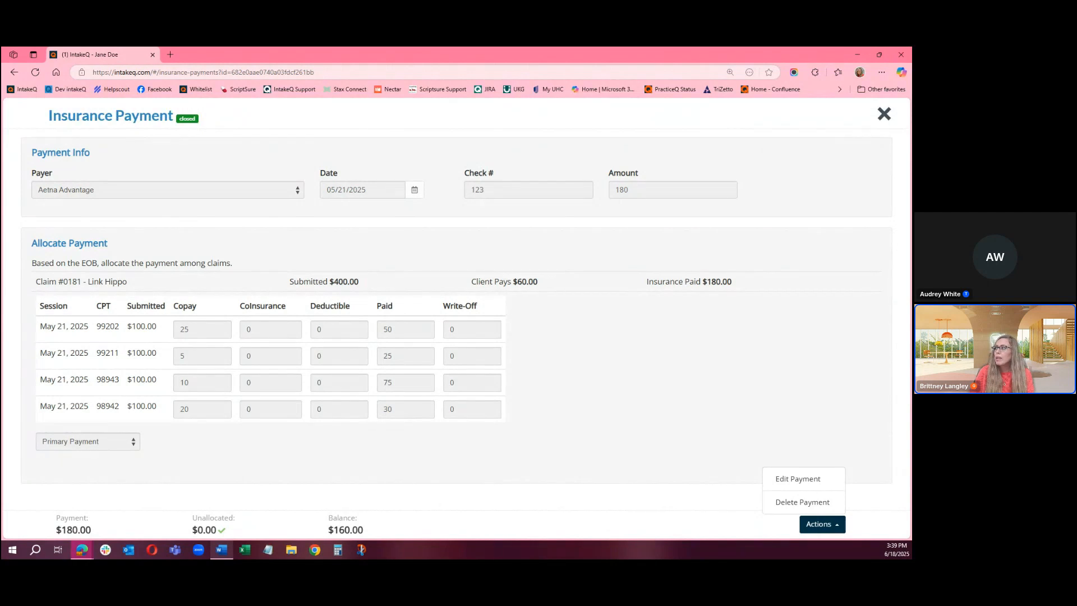
Start a manual insurance payment with check number VCC and payer 21st Century Health and Benefits, and close it without saving.
click(884, 116)
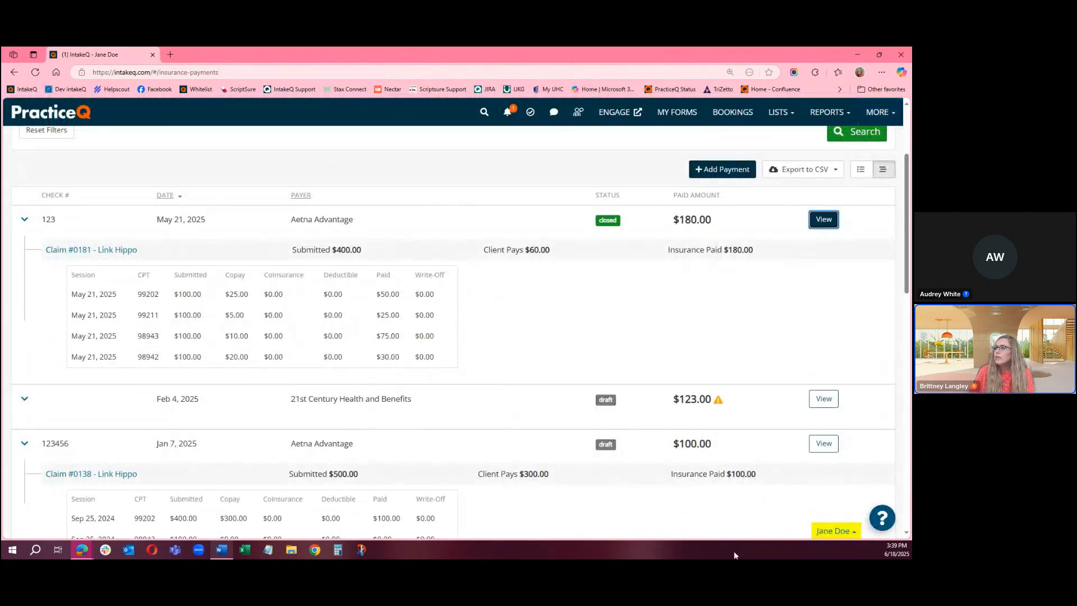
scroll(768, 405, up, 3)
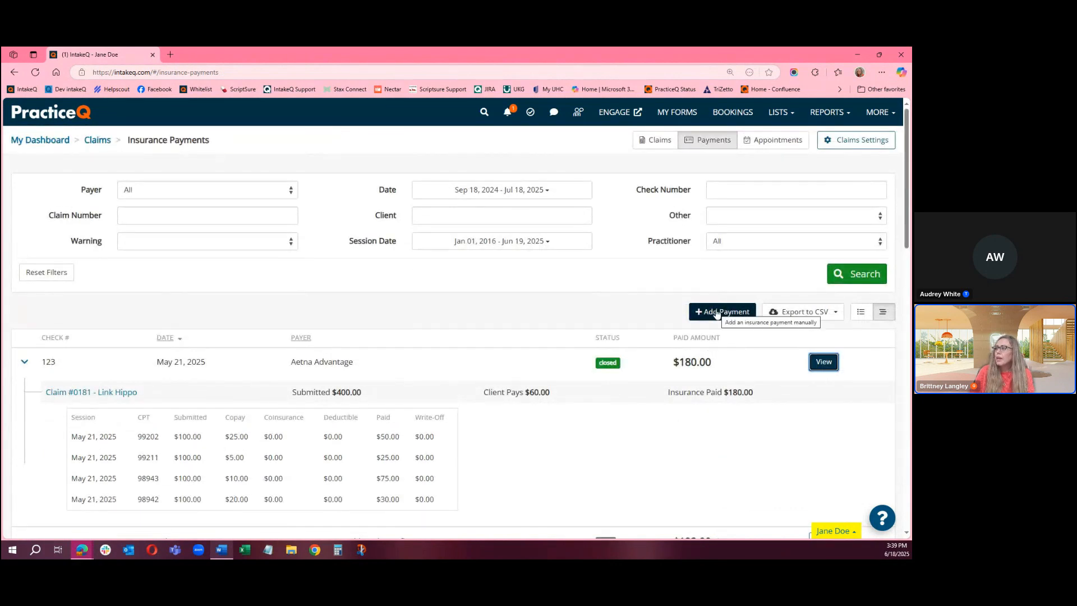
click(712, 311)
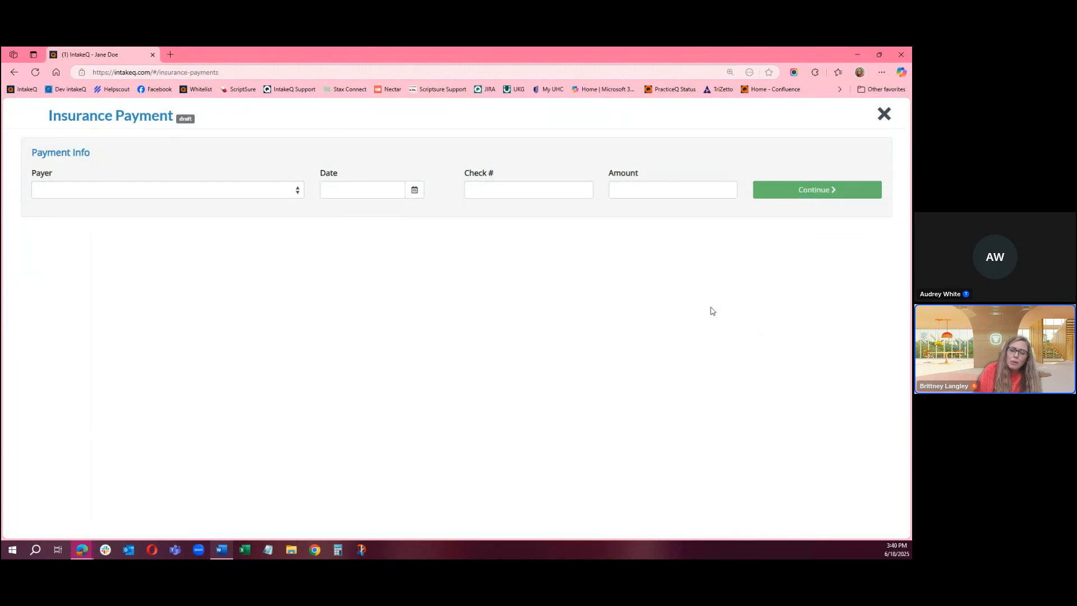
click(212, 189)
click(415, 190)
click(513, 191)
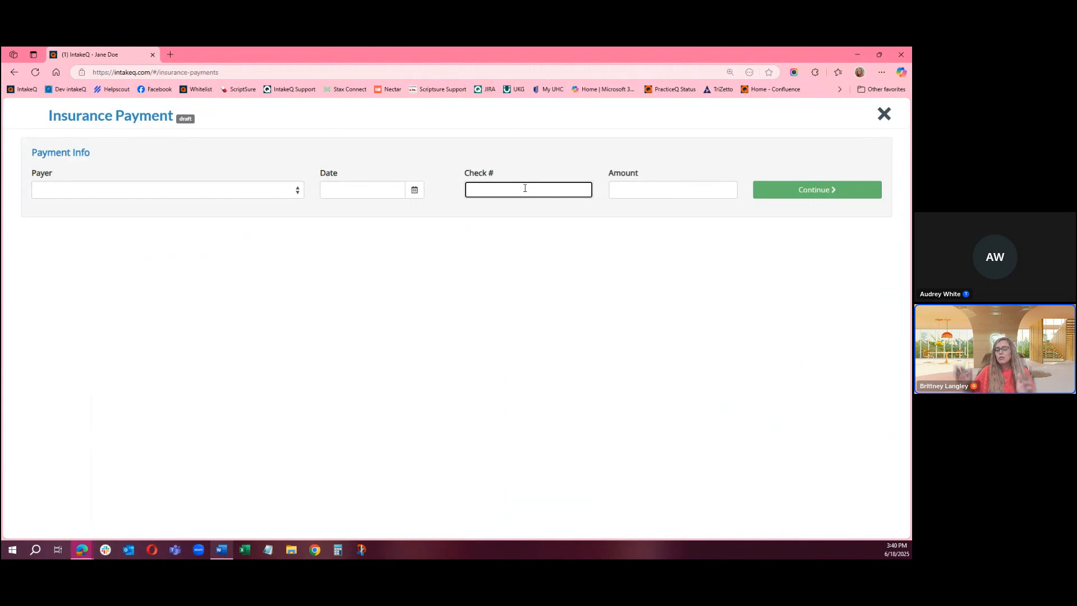
text(VCC)
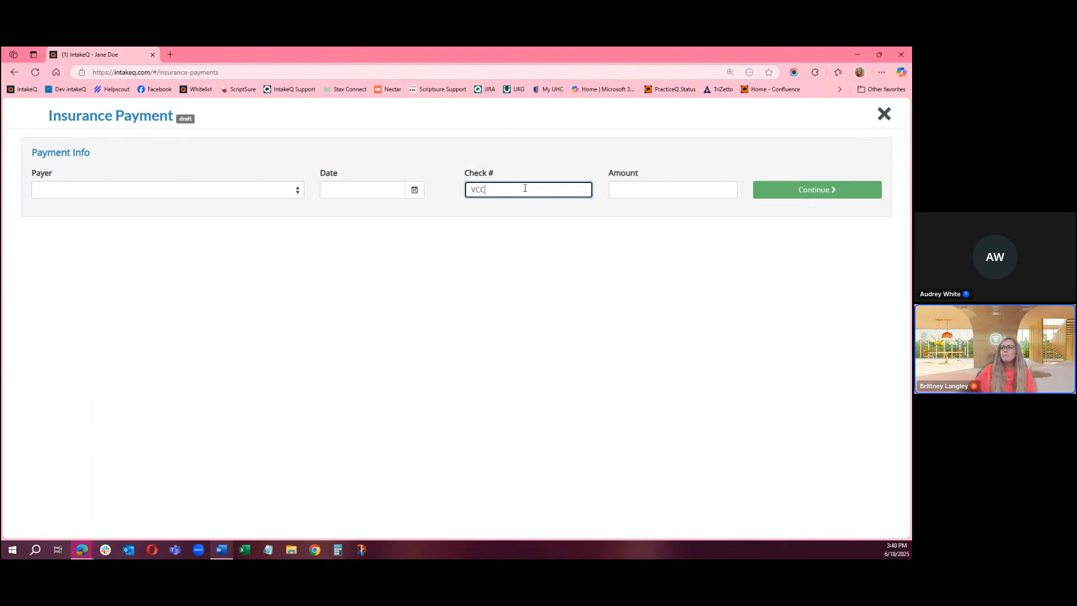
click(137, 192)
click(129, 212)
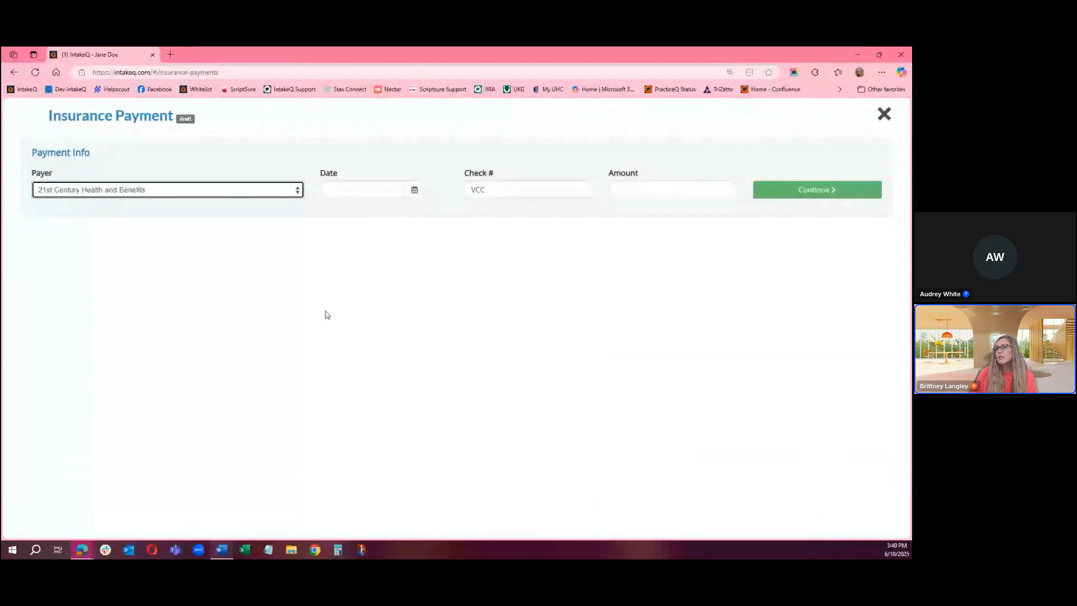
click(884, 114)
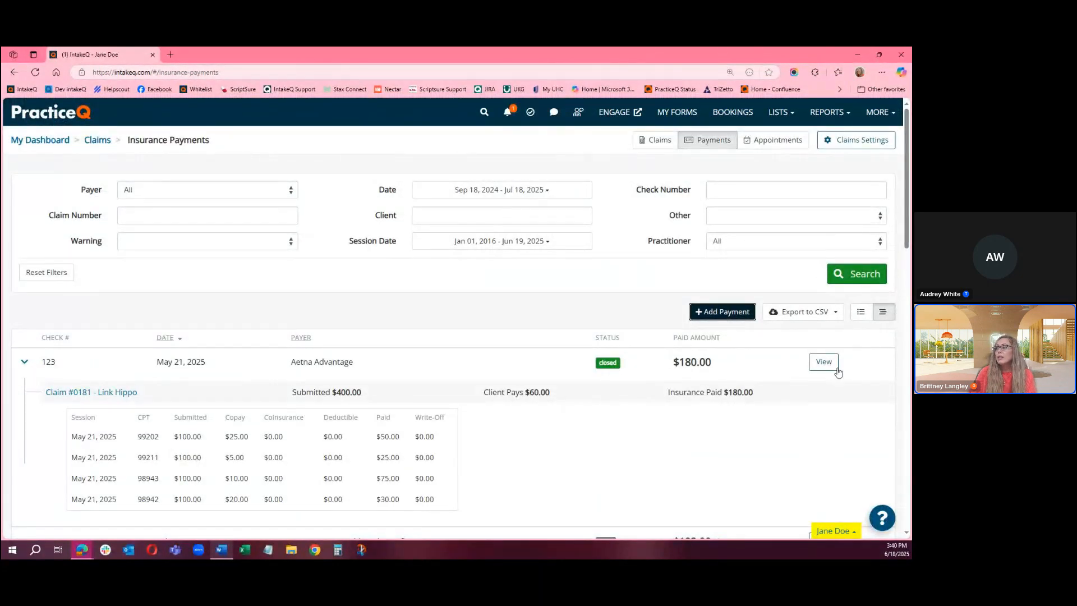
Review how the May 21, 2025 Aetna Advantage payment is allocated and return to the insurance payments list.
click(824, 362)
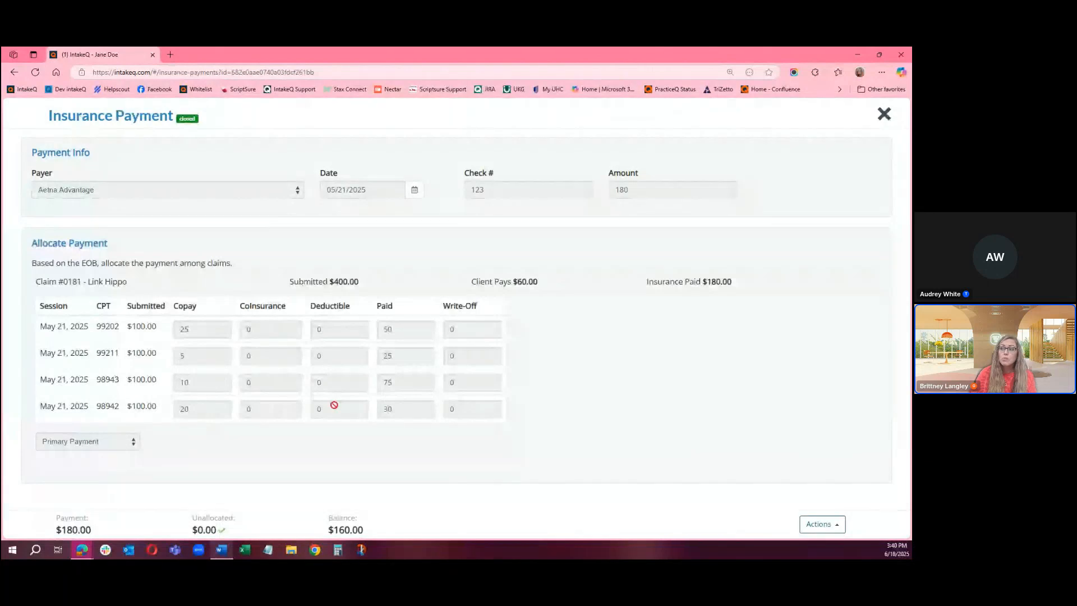
click(884, 116)
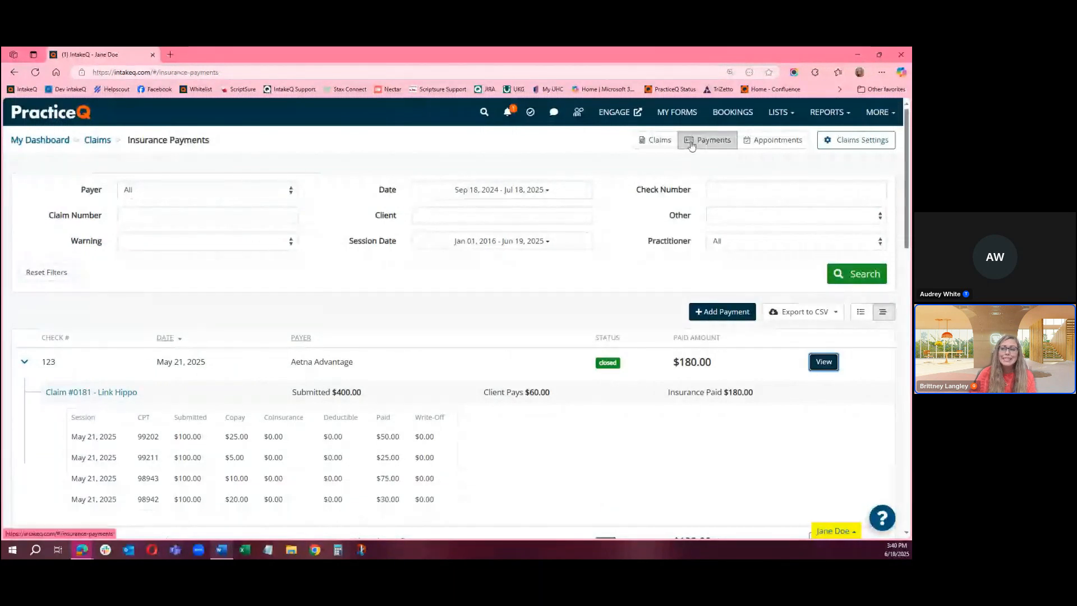
Open the appointments billing list within claims and review its Payment filter options.
click(779, 140)
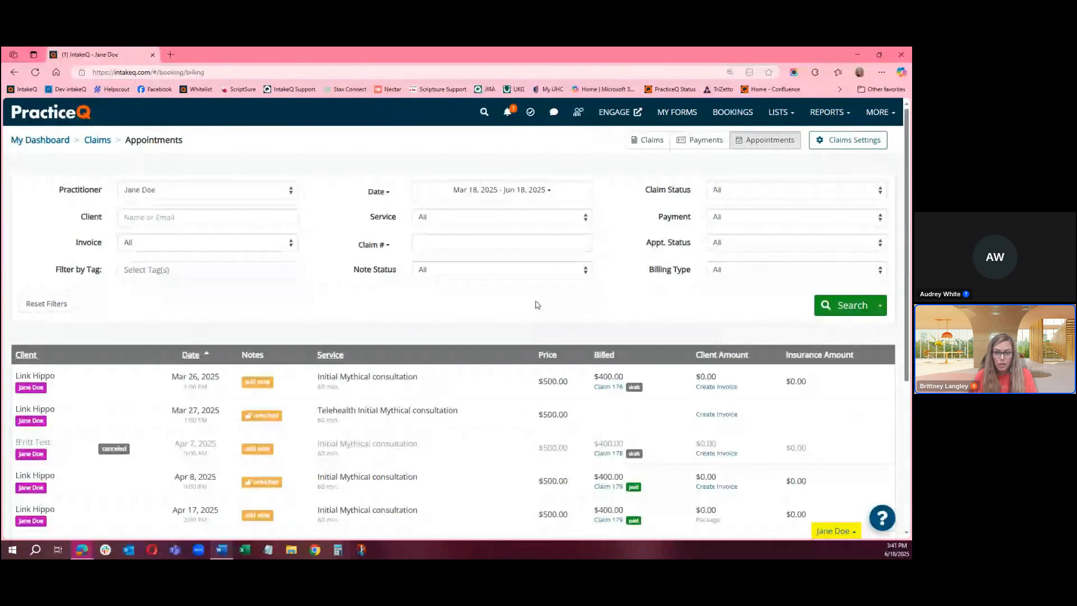
click(745, 217)
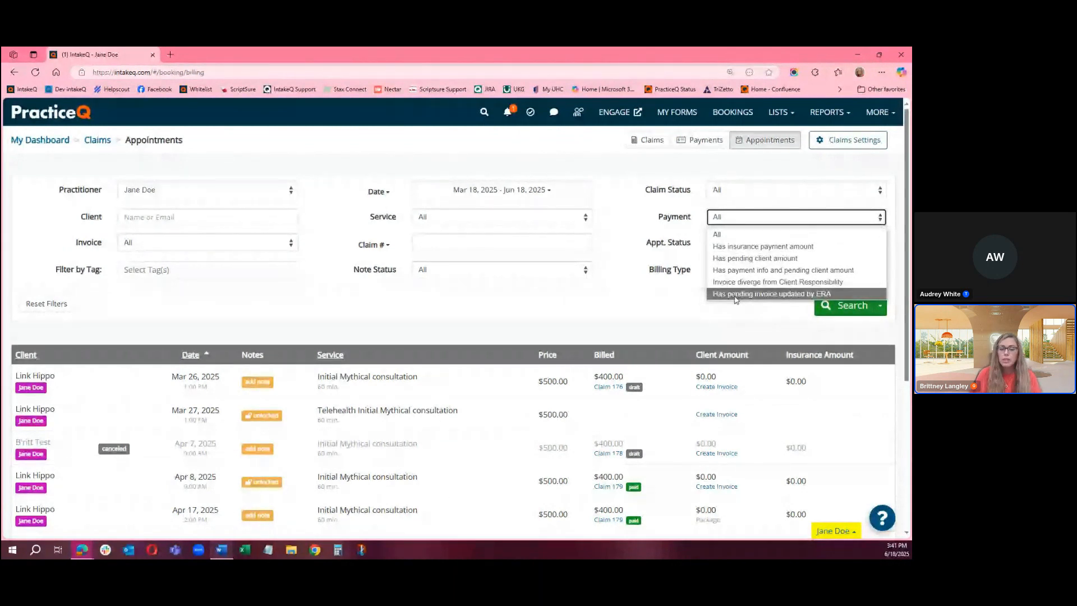
click(533, 312)
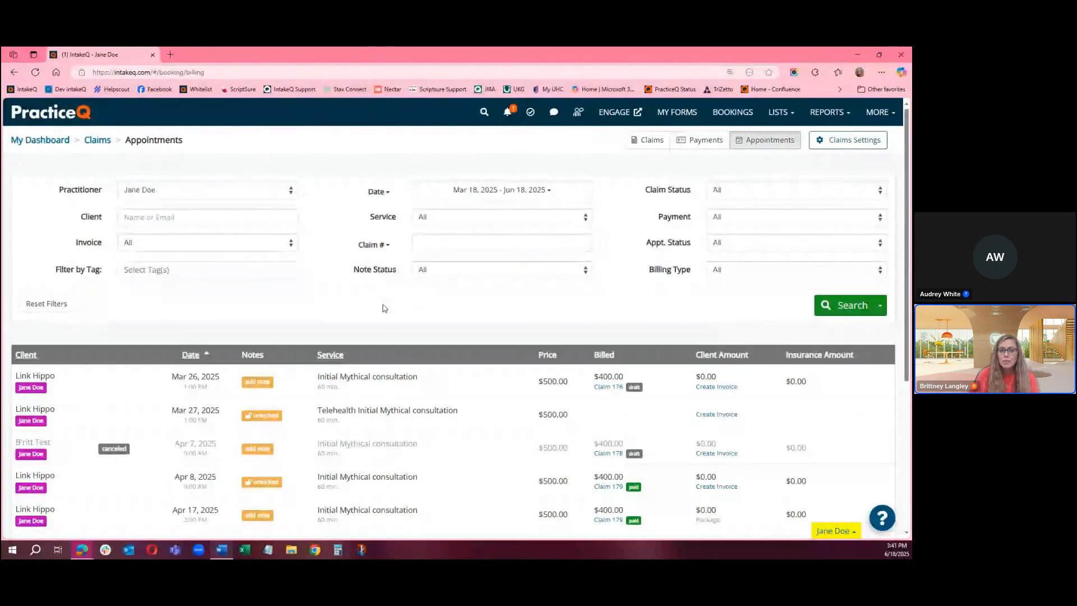
Examine the billed, client and insurance amounts of the listed appointments, including the May 21, 2025 payment details.
scroll(397, 319, down, 1)
scroll(397, 325, down, 1)
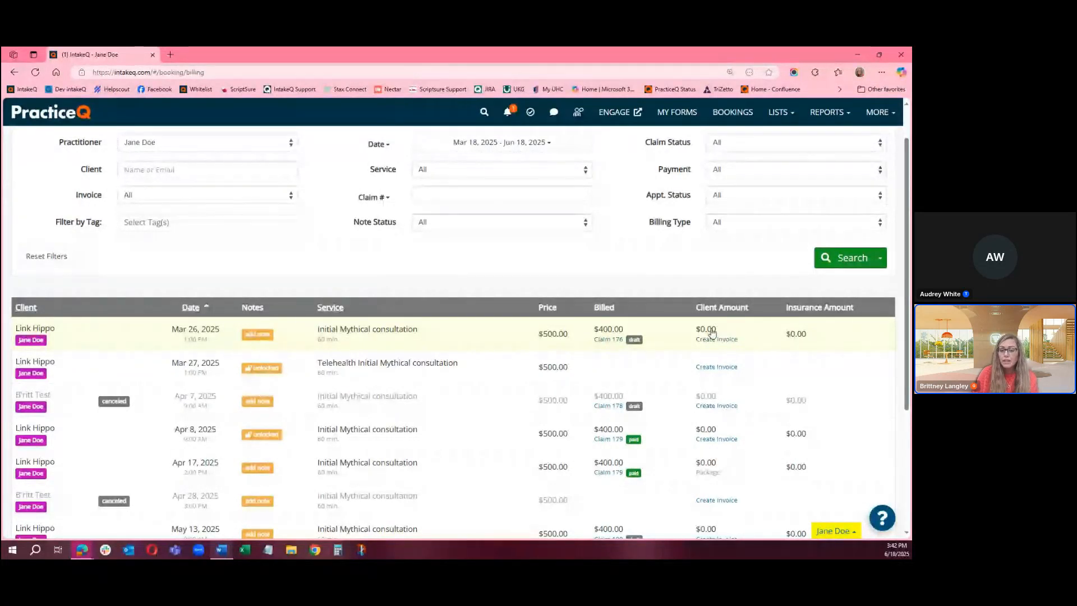
scroll(785, 342, down, 1)
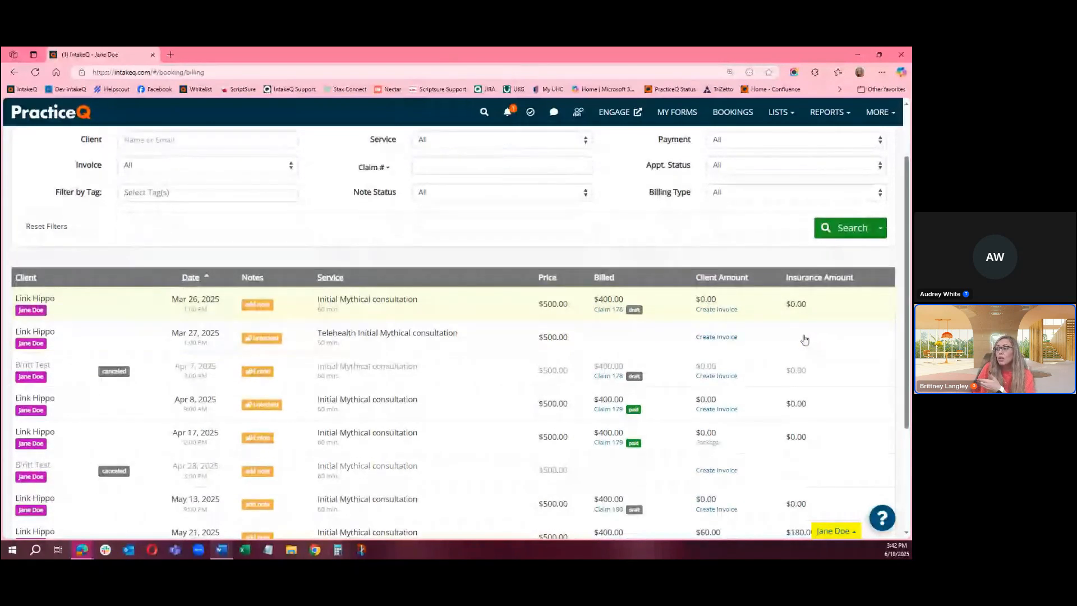
scroll(804, 339, down, 3)
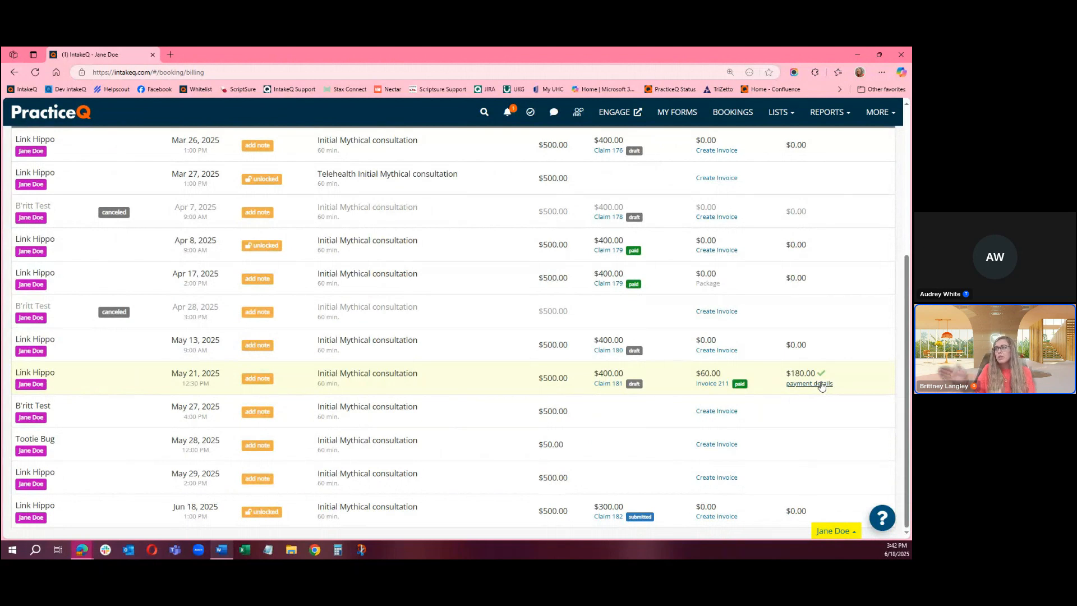
scroll(616, 341, up, 5)
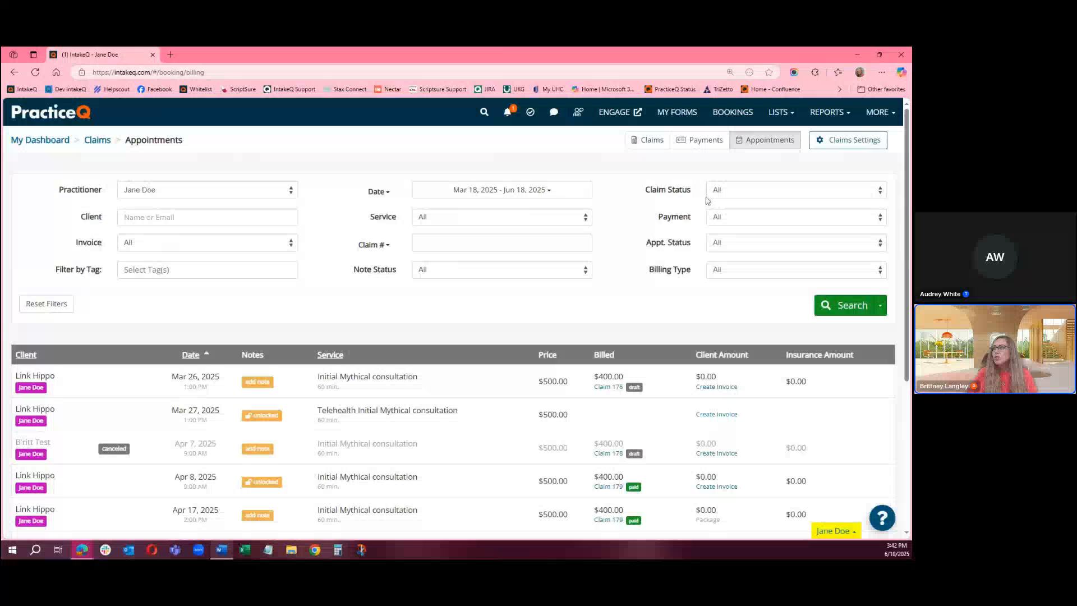
Open the client's profile from the June 18, 2025 claim in the claim list and review the primary insurance section.
click(649, 140)
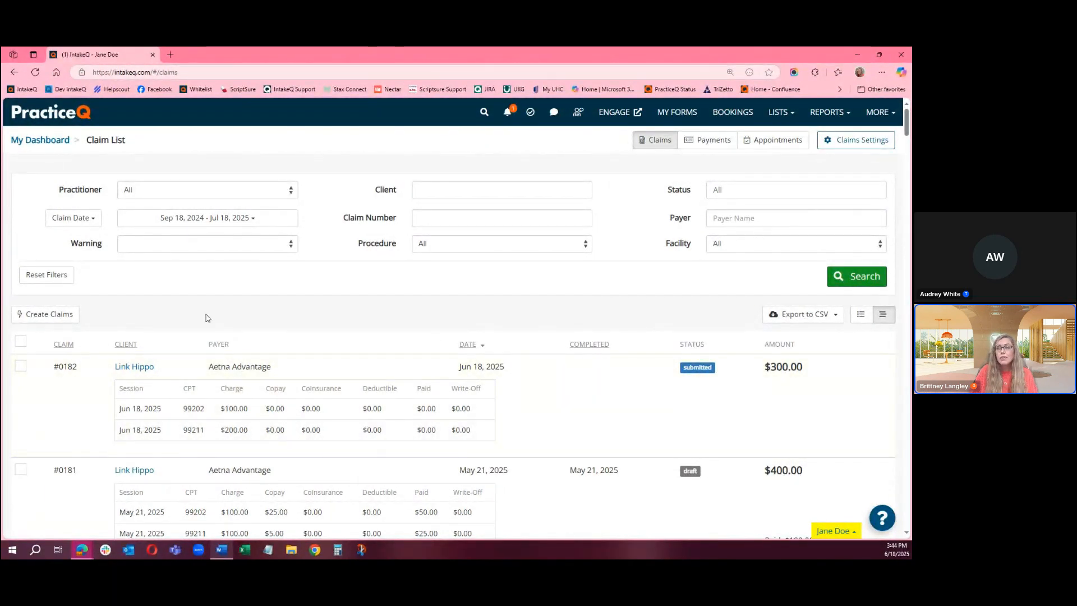
click(142, 370)
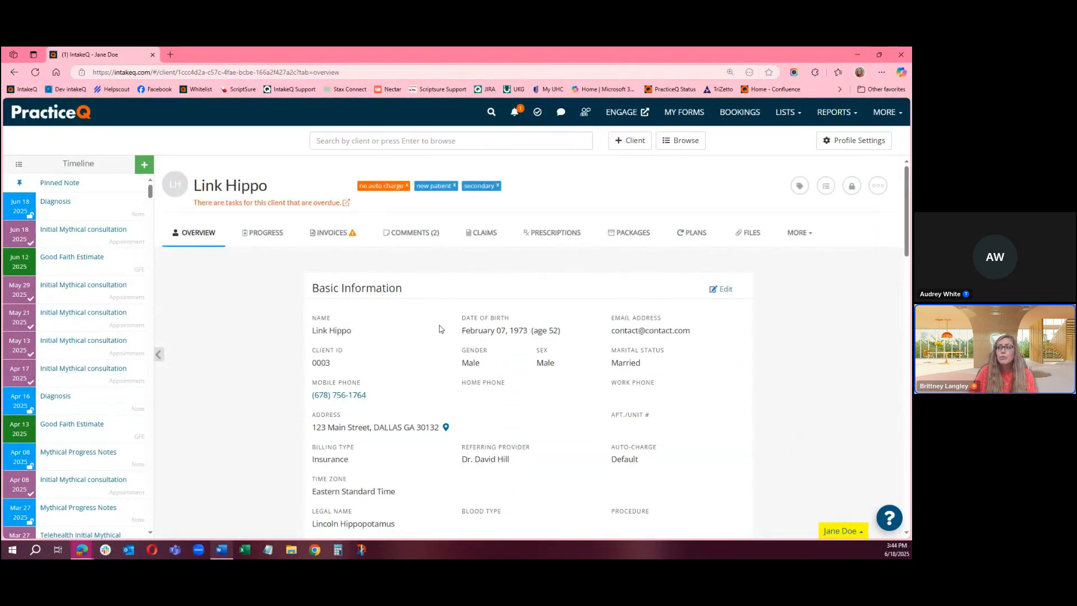
scroll(435, 331, down, 2)
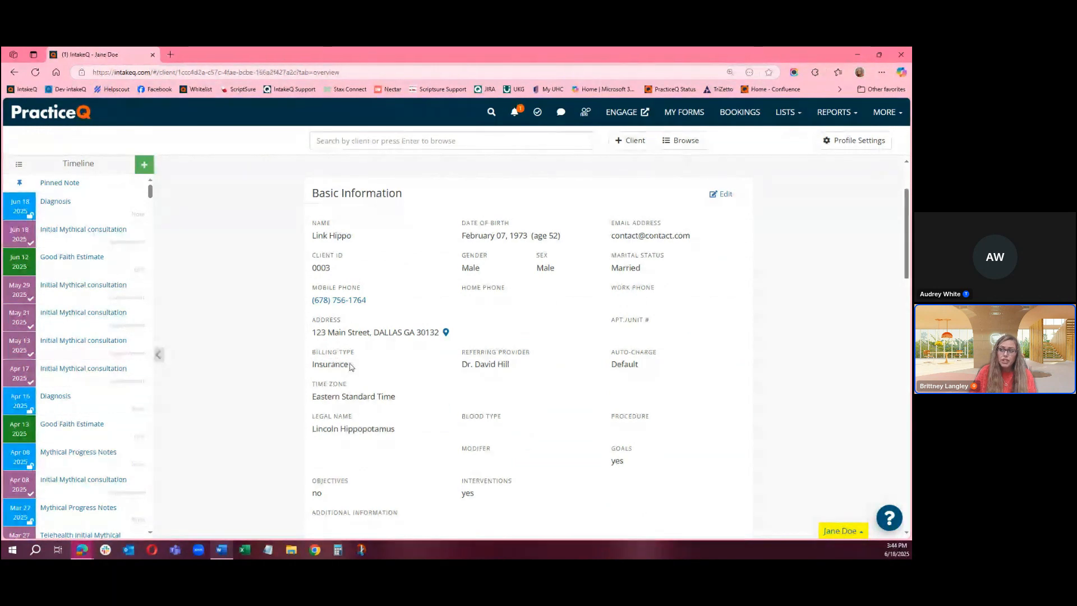
scroll(453, 371, down, 2)
scroll(453, 370, down, 4)
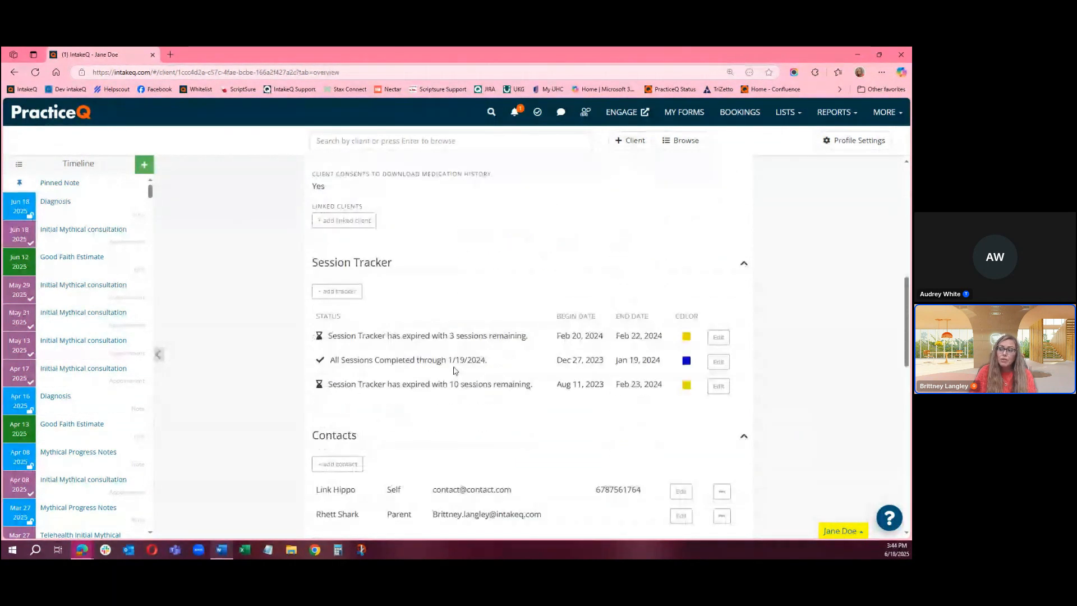
scroll(453, 371, down, 6)
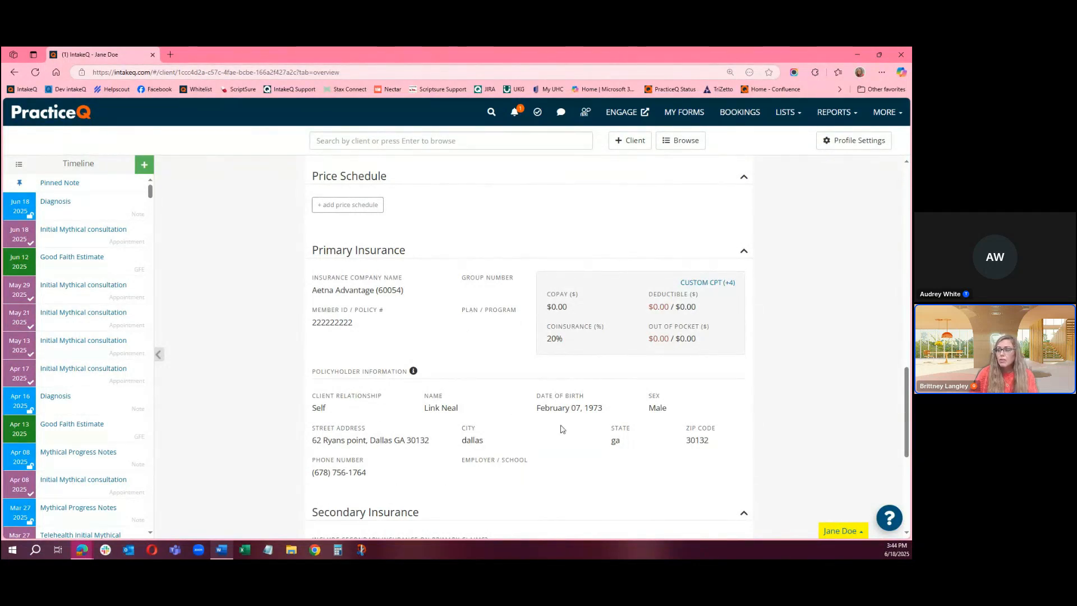
Examine the secondary insurance section of the client's profile, including whether secondary insurance is included on primary claims.
scroll(563, 341, down, 4)
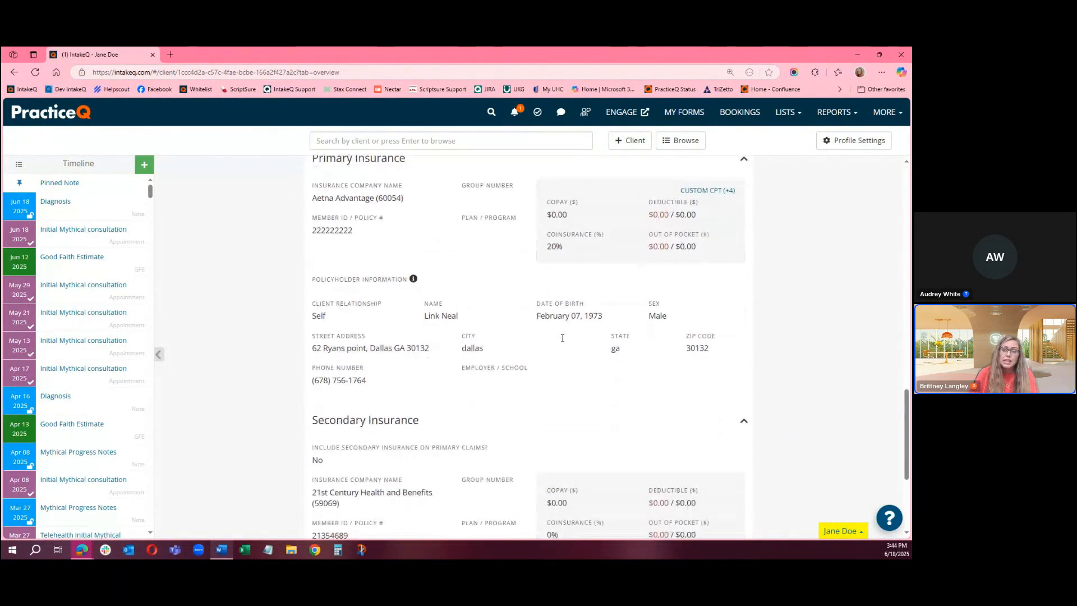
scroll(335, 348, down, 1)
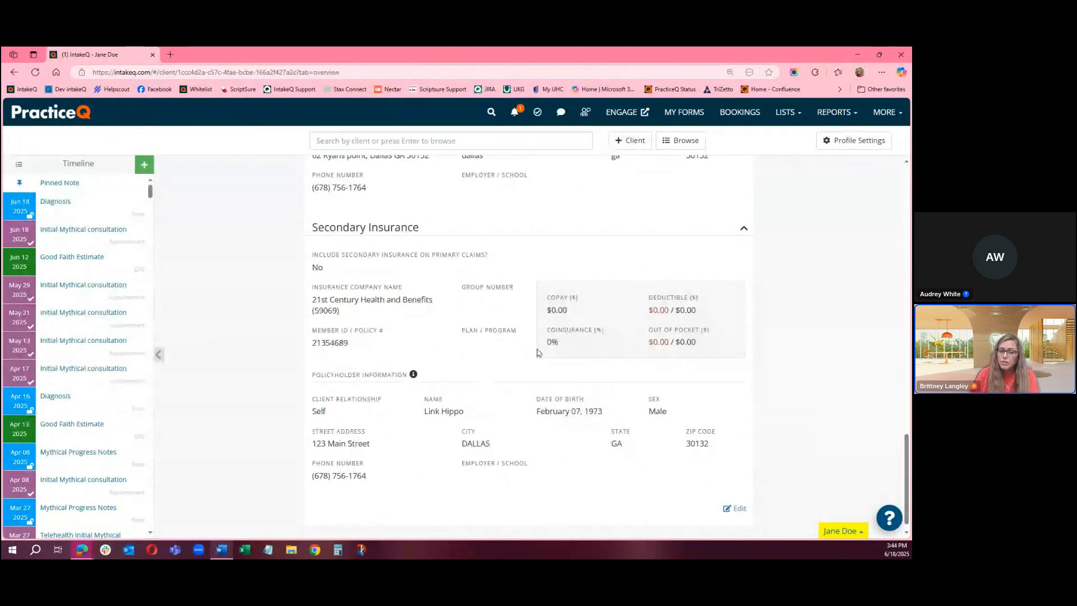
scroll(491, 250, up, 3)
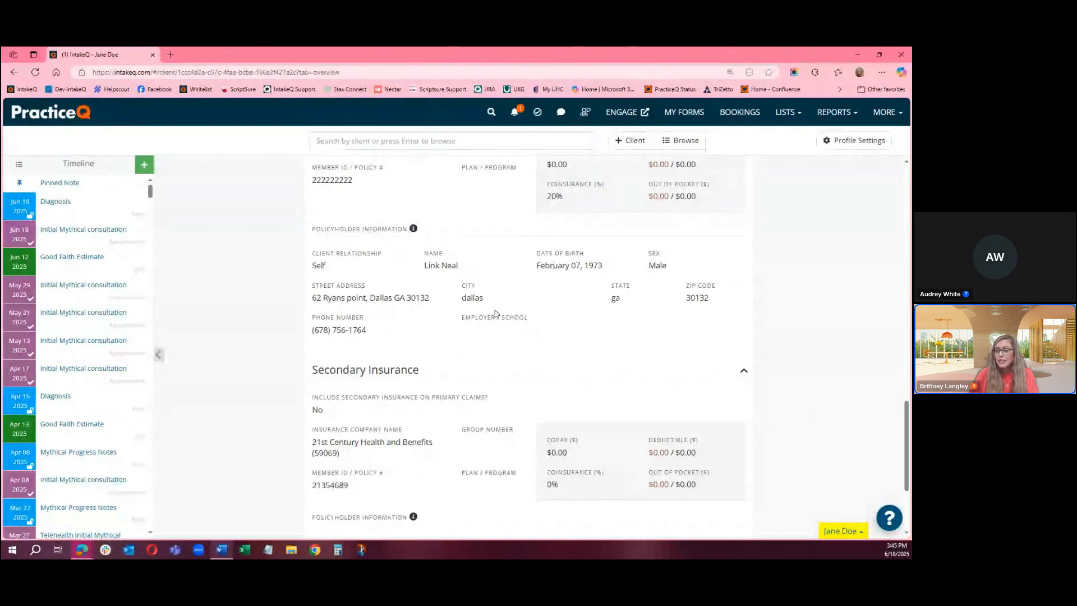
scroll(496, 313, down, 2)
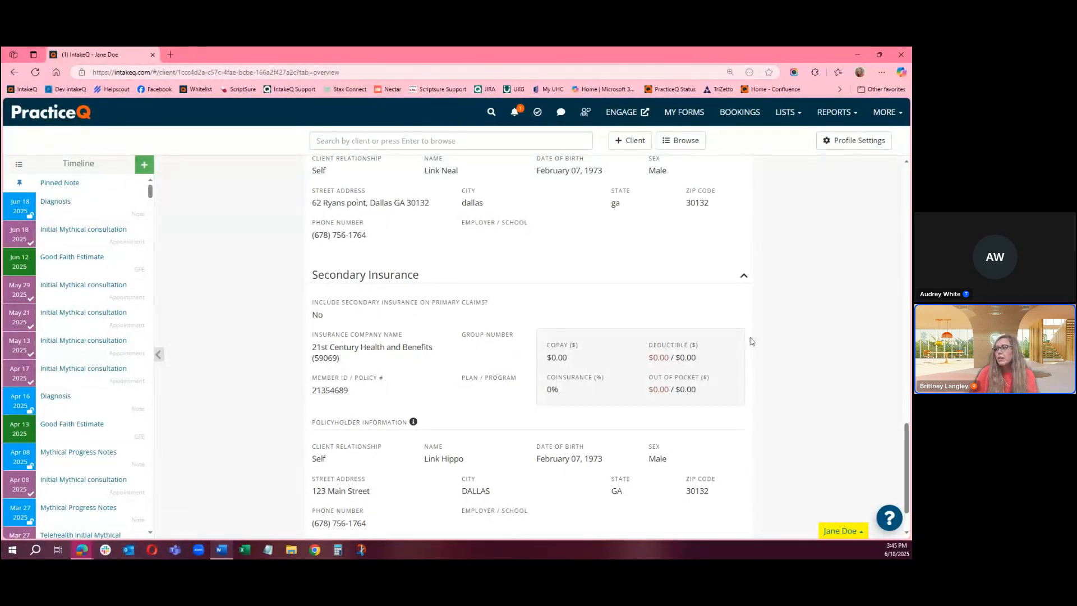
scroll(781, 366, up, 1)
scroll(782, 368, down, 2)
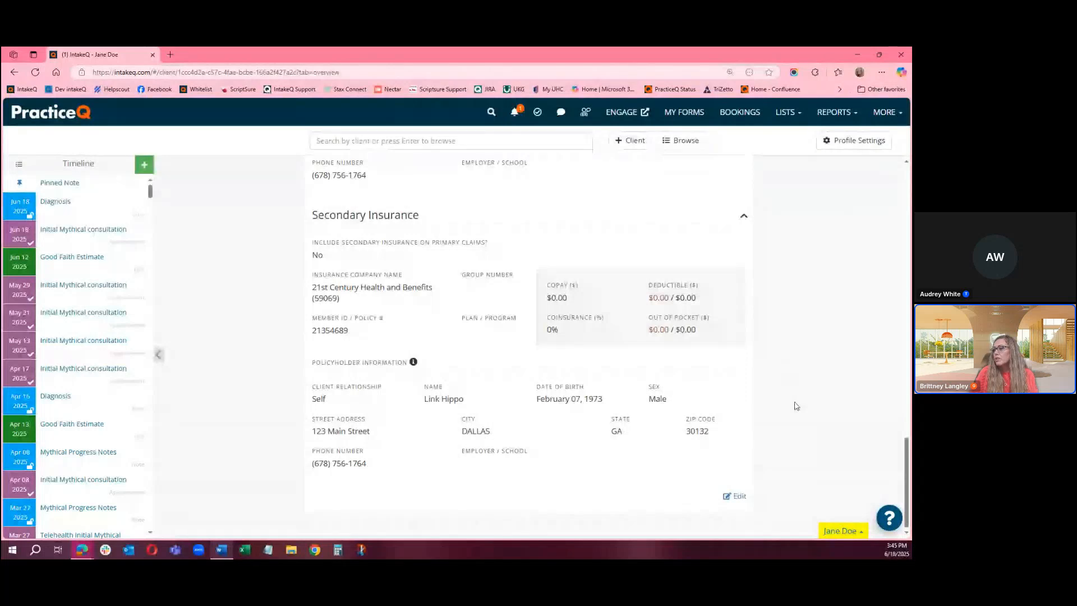
scroll(785, 427, up, 12)
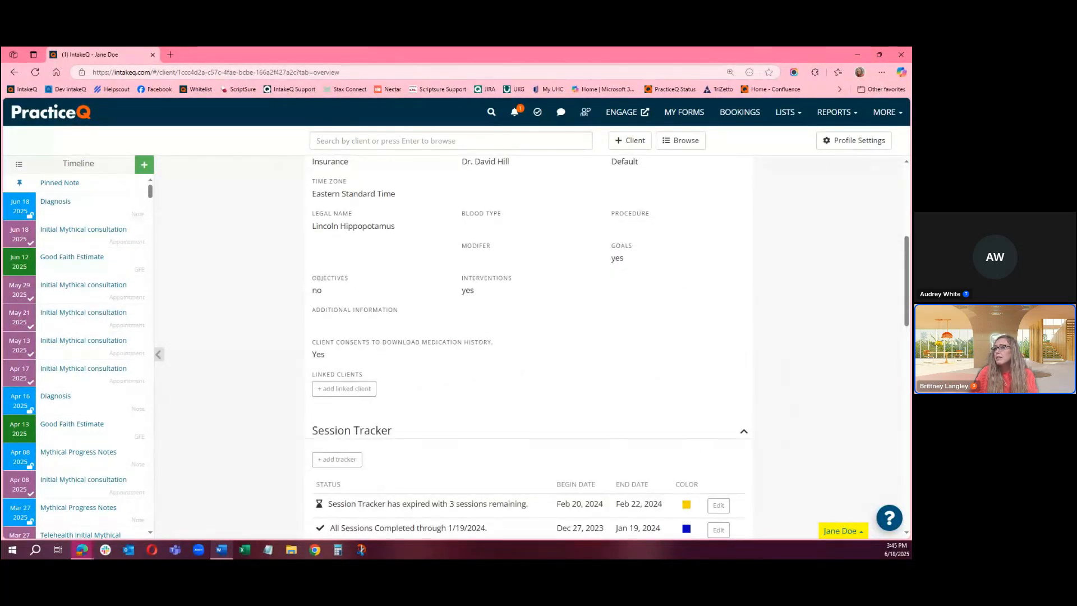